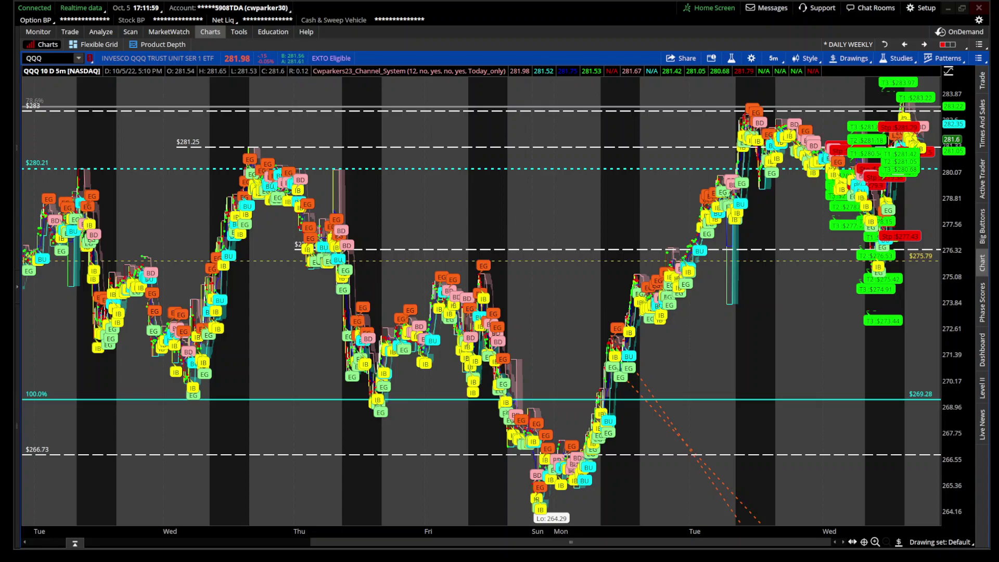
# Check the studies added to the QQQ 5-minute chart and zoom in on the Oct 5 session
pyautogui.click(731, 58)
pyautogui.click(533, 177)
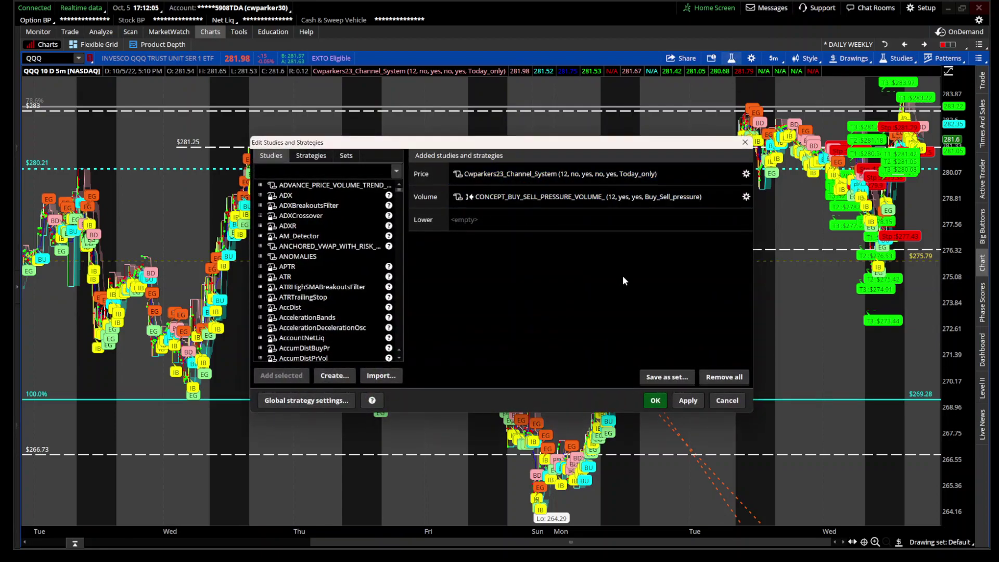
pyautogui.click(655, 400)
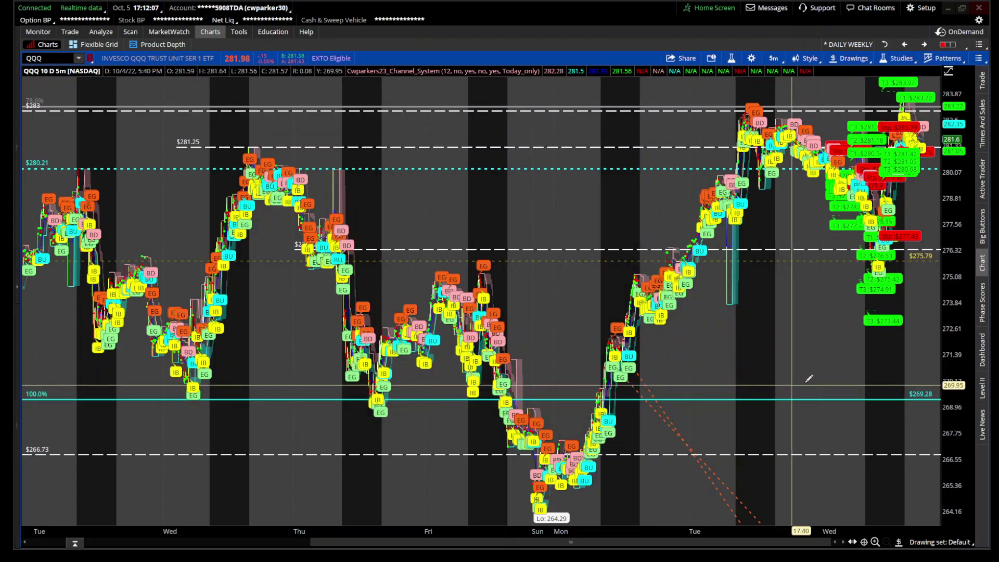
pyautogui.moveTo(832, 371); pyautogui.dragTo(940, 366)
pyautogui.moveTo(261, 312); pyautogui.dragTo(844, 313)
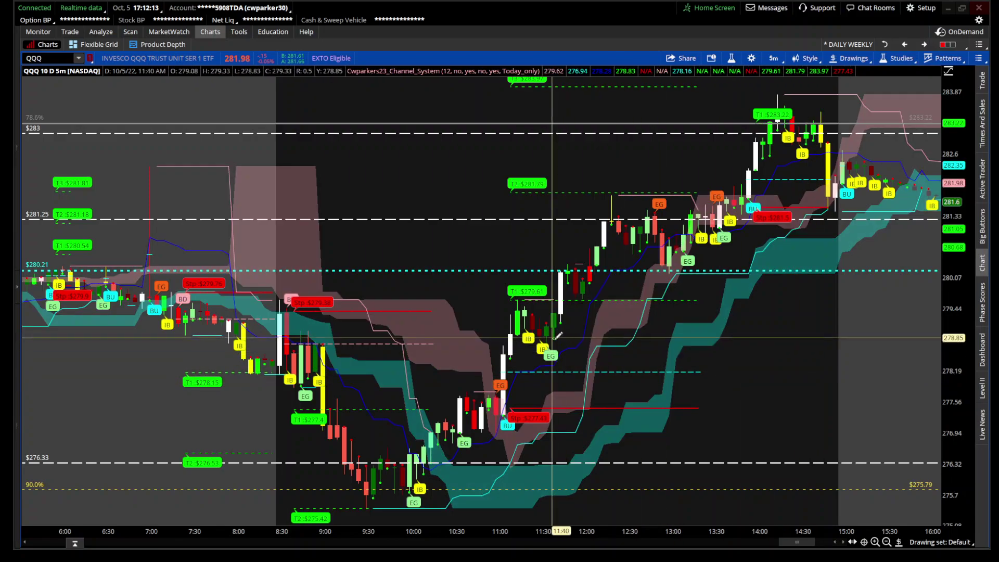
# Check the studies added to the channel system chart and those added to the PriceChannel chart
pyautogui.click(730, 59)
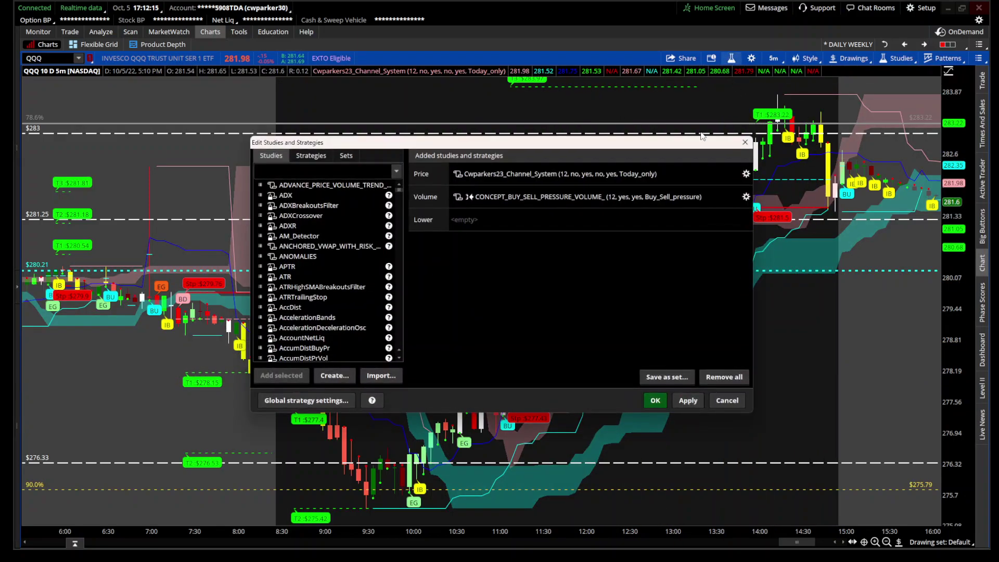
pyautogui.click(731, 148)
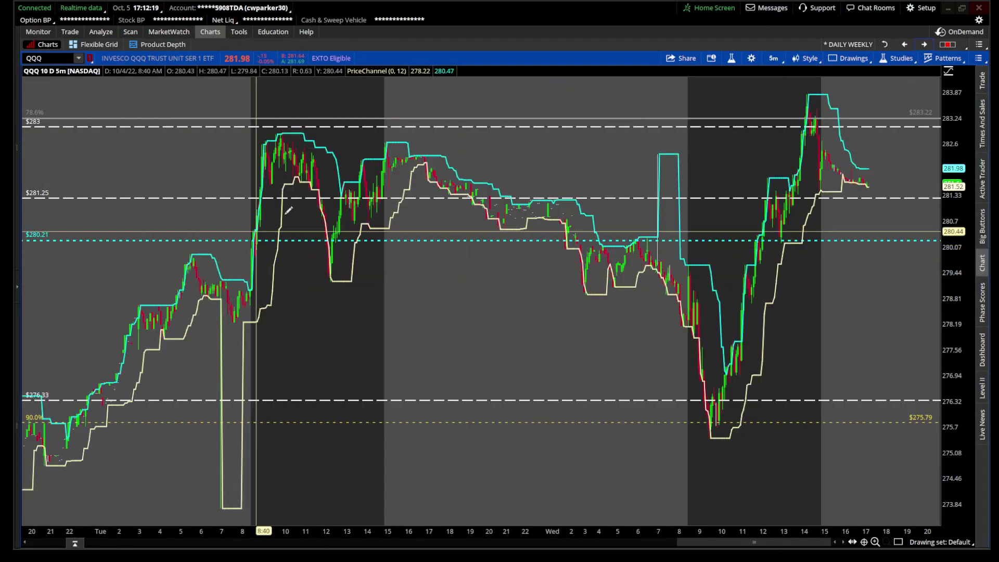
pyautogui.moveTo(588, 322); pyautogui.dragTo(911, 325)
pyautogui.click(732, 58)
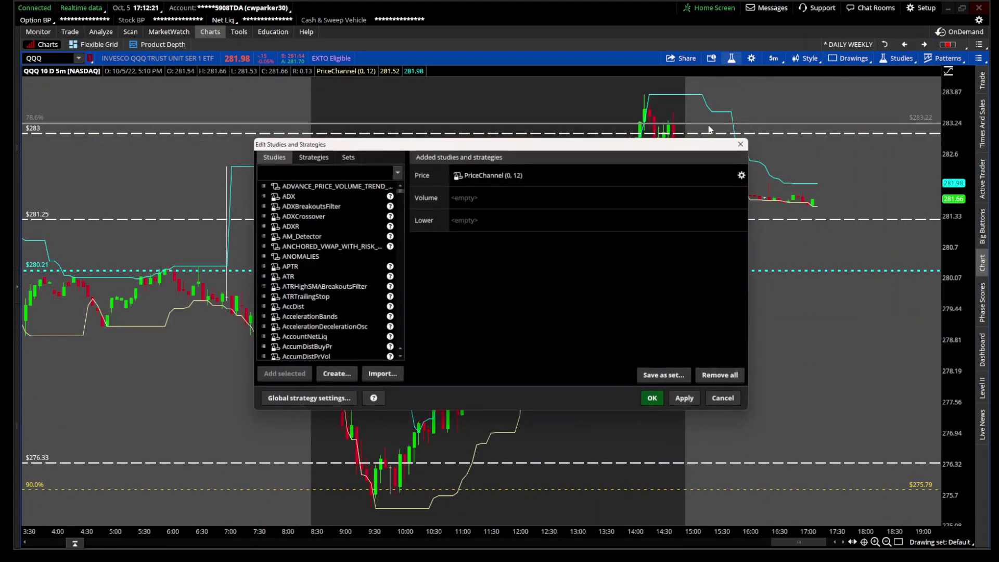
pyautogui.click(745, 142)
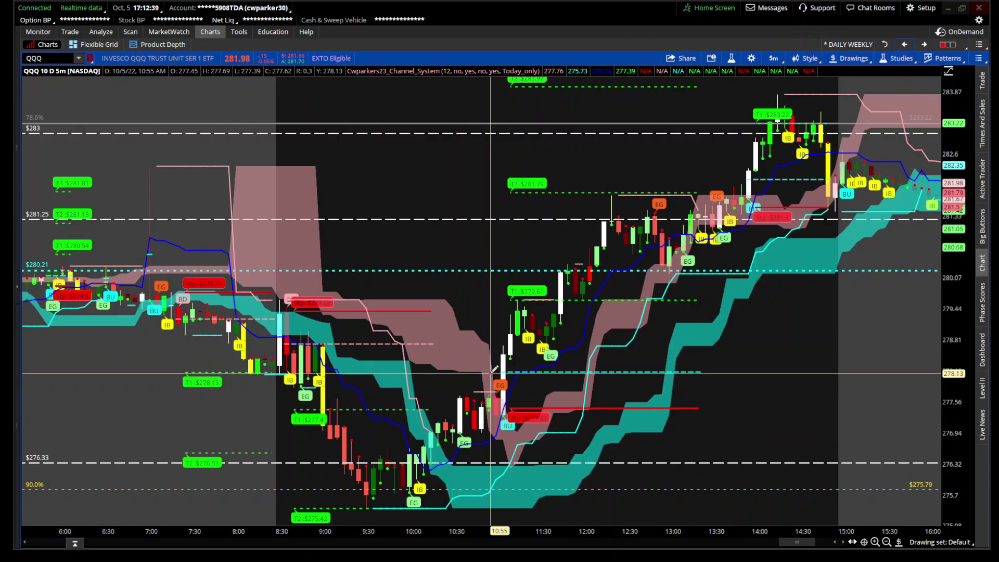
# Zoom in on the Oct 5 session of the channel system chart and review its added studies
pyautogui.moveTo(219, 359); pyautogui.dragTo(854, 349)
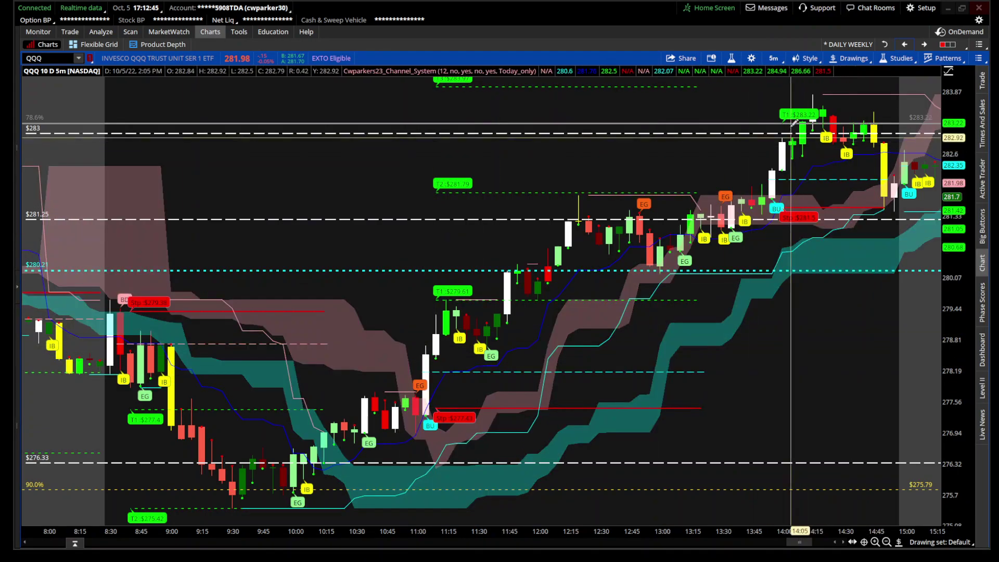
pyautogui.click(731, 57)
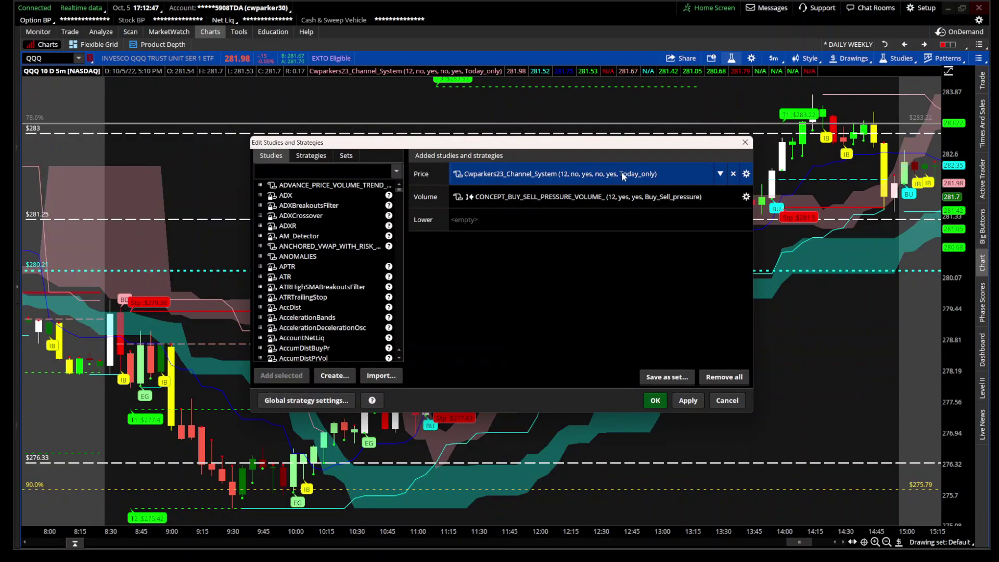
pyautogui.press('Escape')
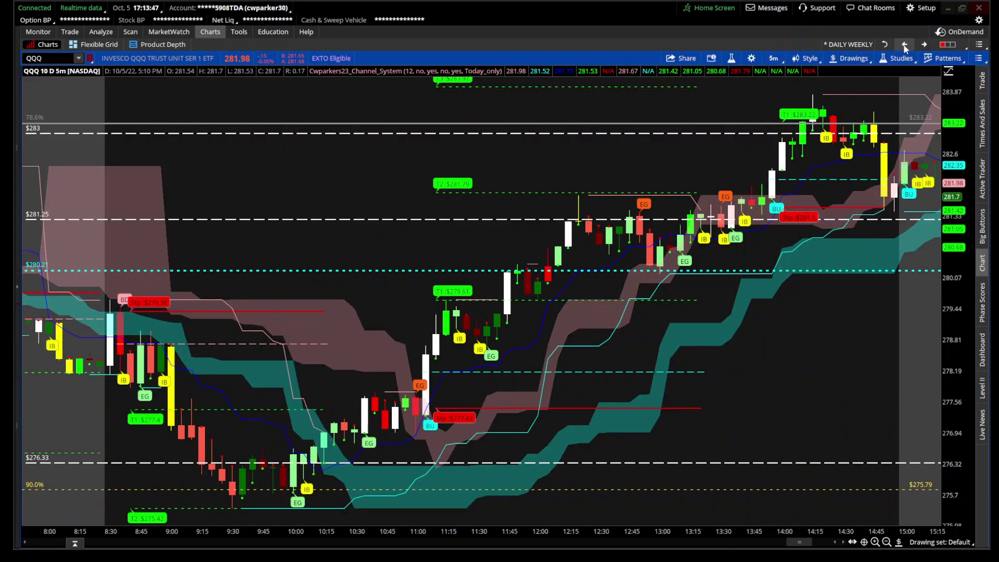
# On the PriceChannel chart, open the PriceChannel study's settings and set the LowerBand line width to 2
pyautogui.click(922, 46)
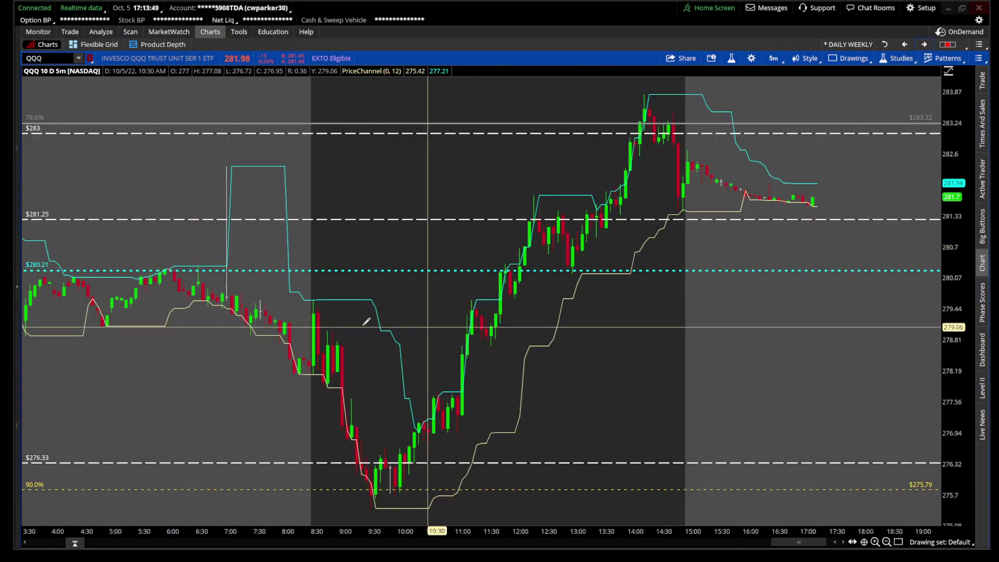
pyautogui.moveTo(248, 295); pyautogui.dragTo(758, 329)
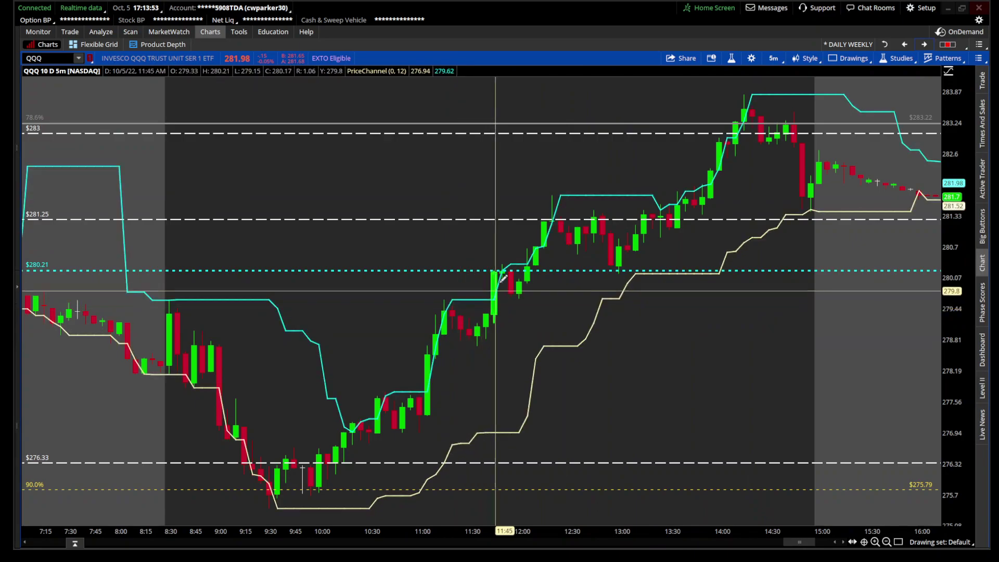
pyautogui.click(731, 58)
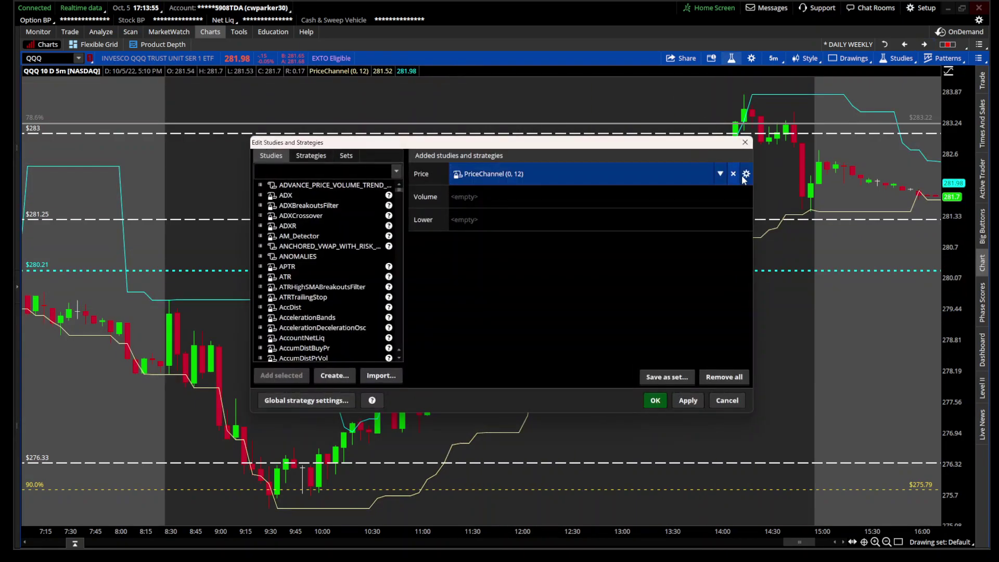
pyautogui.click(746, 174)
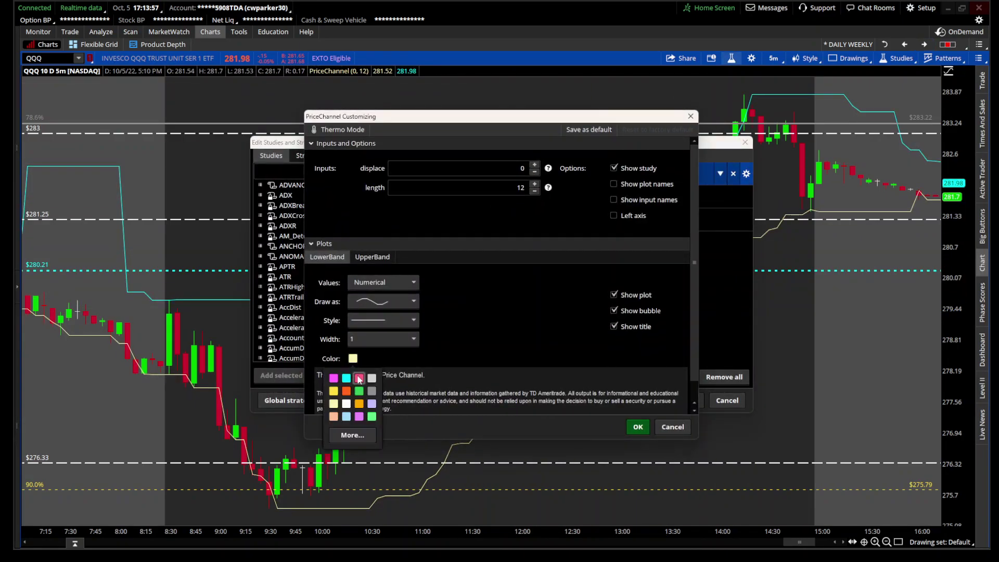
pyautogui.click(369, 344)
pyautogui.click(368, 372)
# Color the PriceChannel UpperBand pink-red and the LowerBand cyan, and apply the study changes
pyautogui.click(372, 257)
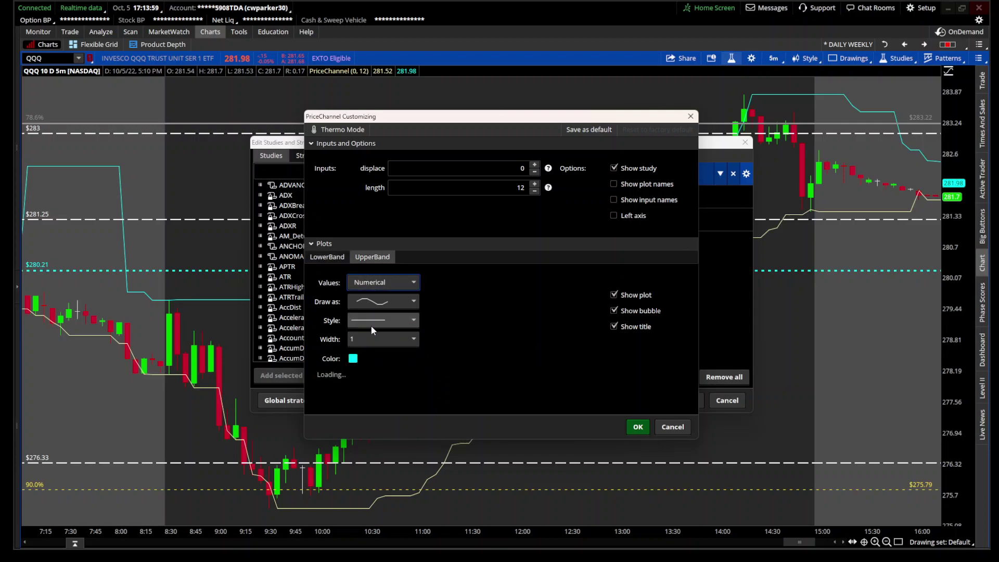
pyautogui.click(353, 359)
pyautogui.click(385, 338)
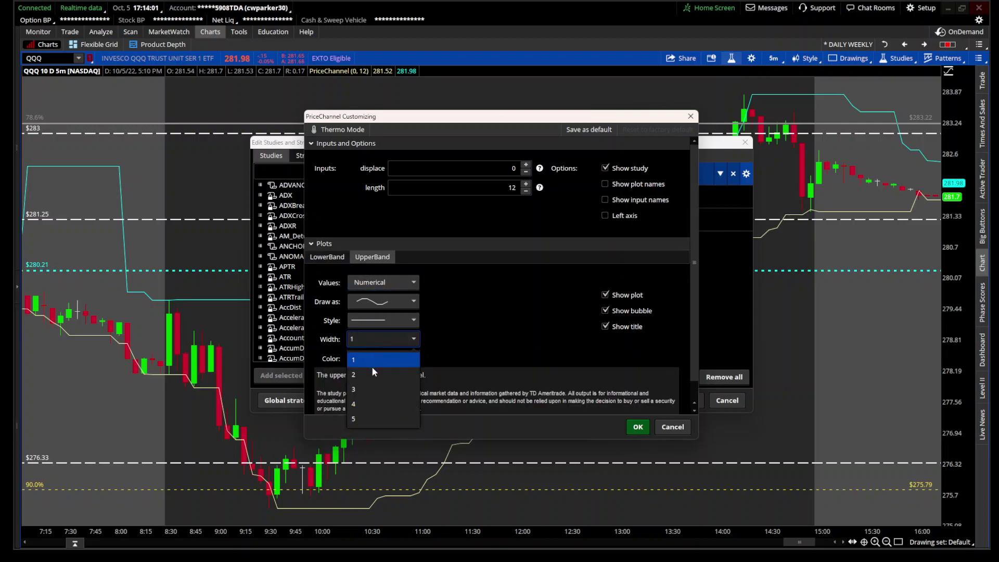
pyautogui.click(402, 341)
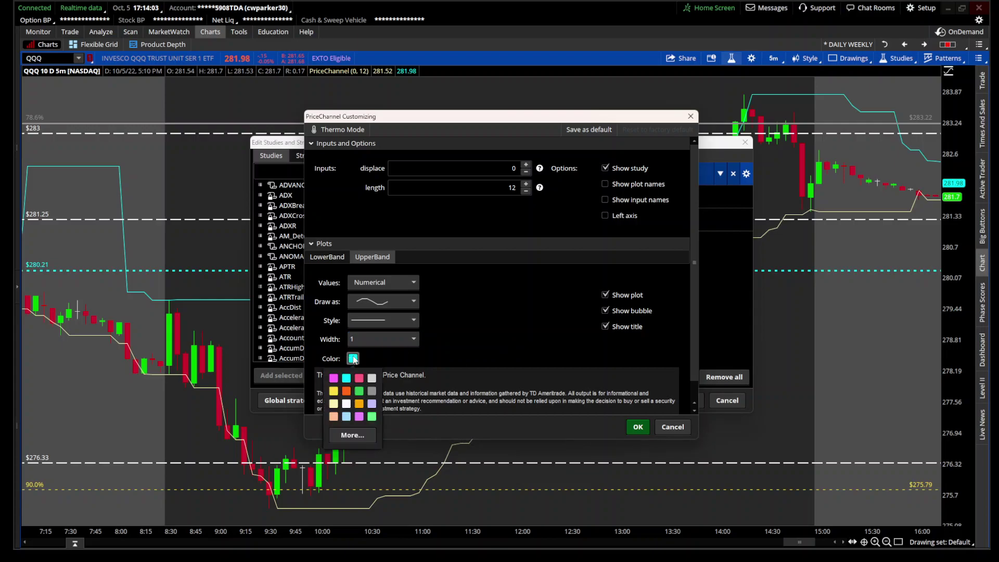
pyautogui.click(378, 374)
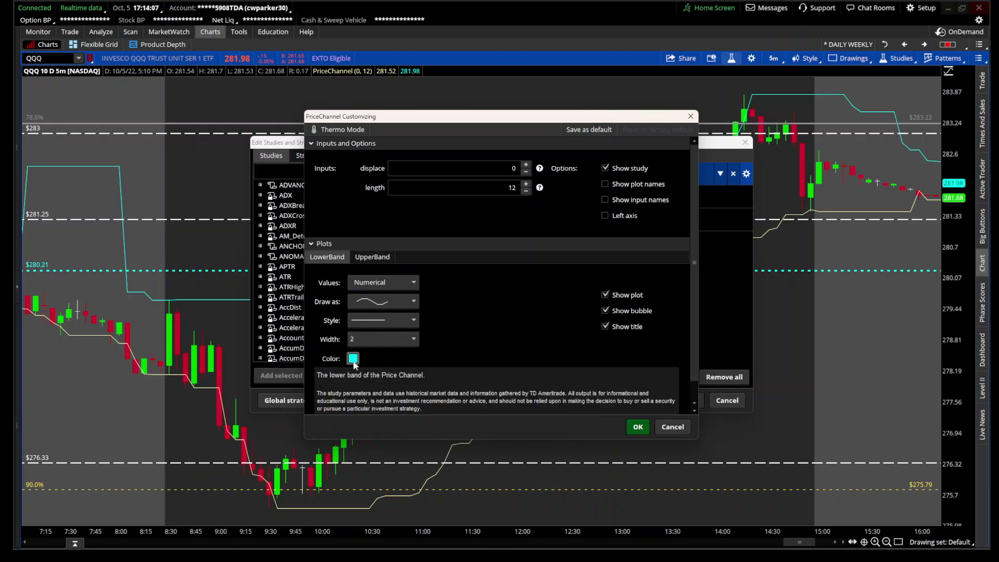
pyautogui.click(635, 427)
pyautogui.click(655, 401)
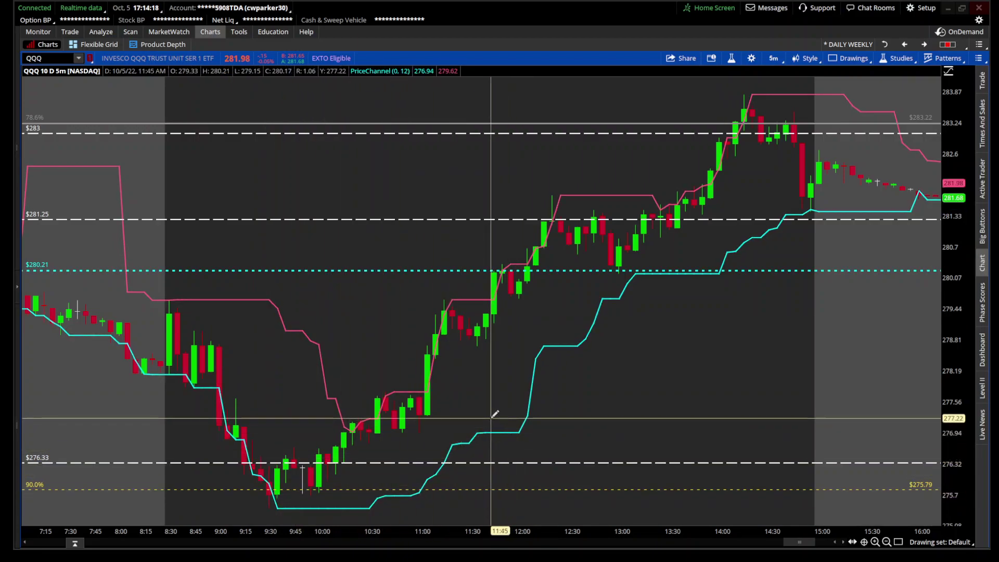
# Return to the channel system chart and review its custom study's input options and plot list without changing anything
pyautogui.click(904, 44)
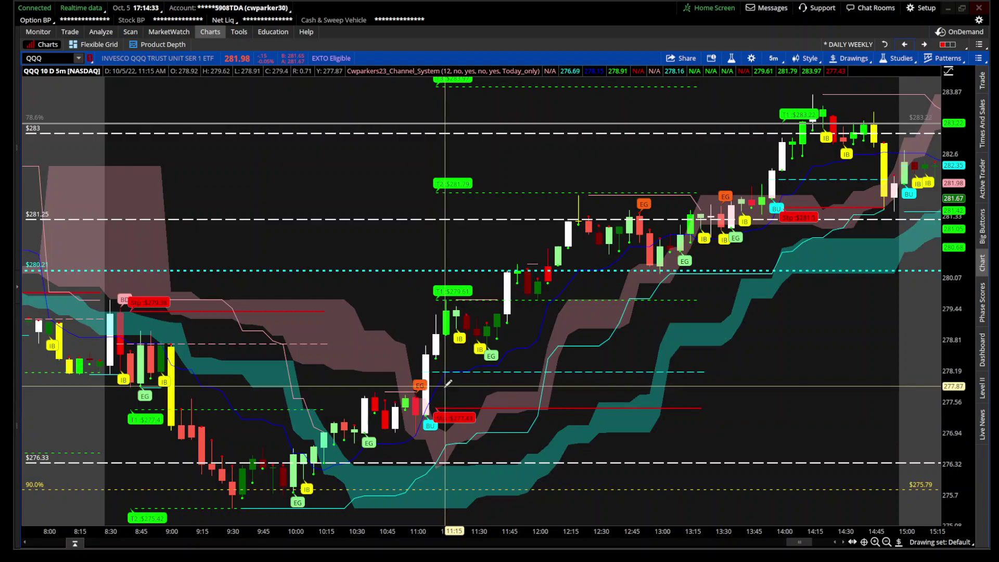
pyautogui.scroll(8, 453, 386)
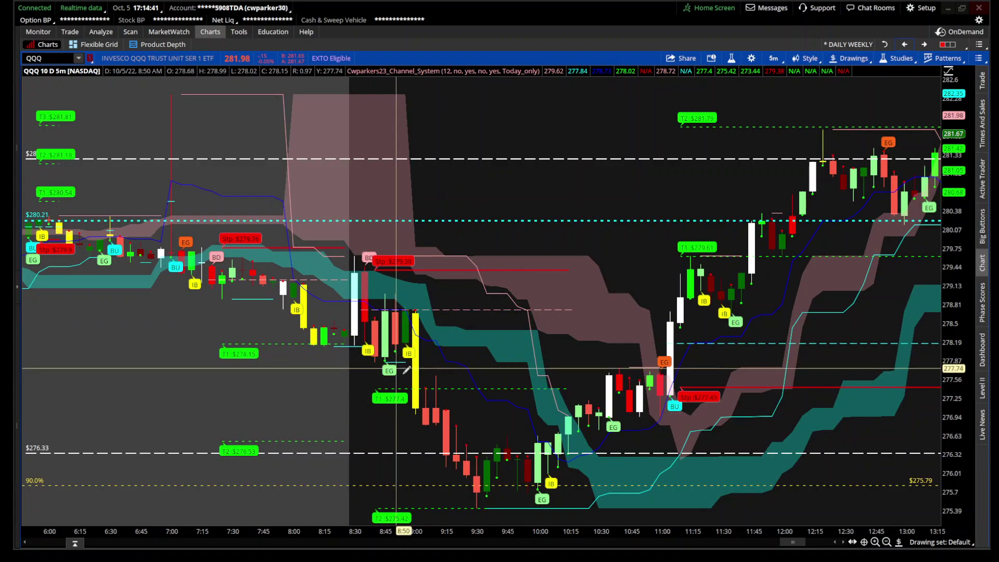
pyautogui.click(731, 59)
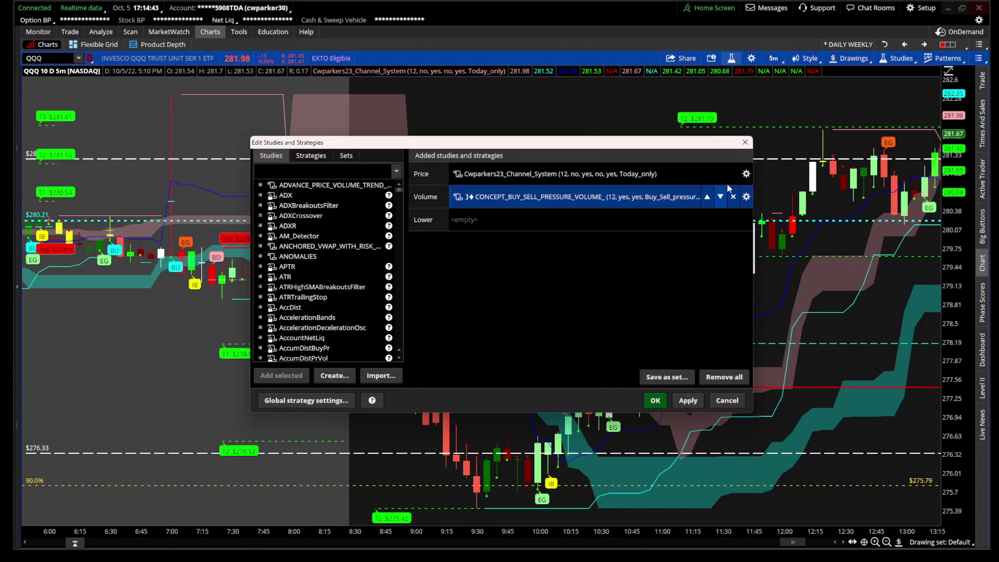
pyautogui.click(746, 173)
pyautogui.scroll(-3, 581, 290)
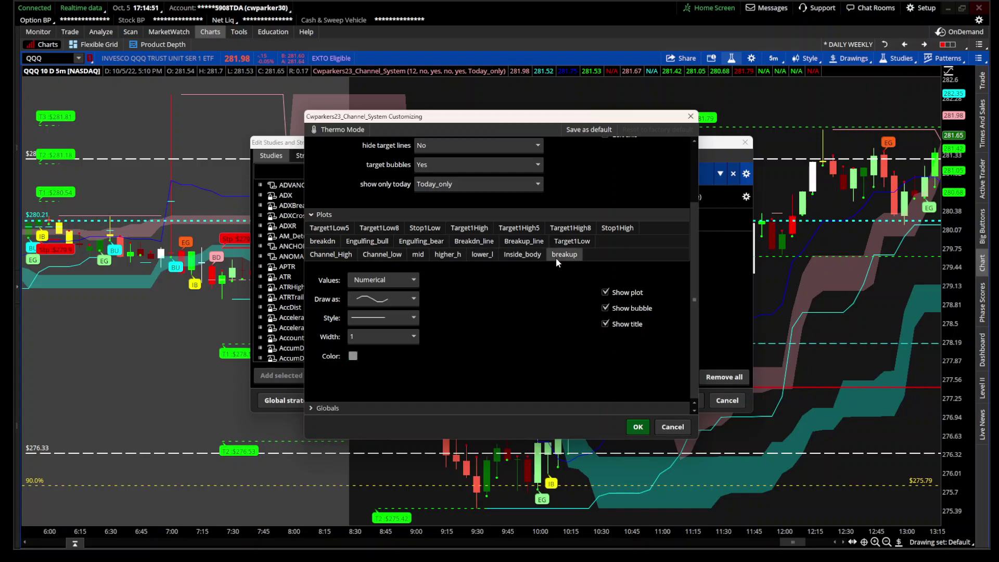
pyautogui.click(671, 427)
pyautogui.click(727, 400)
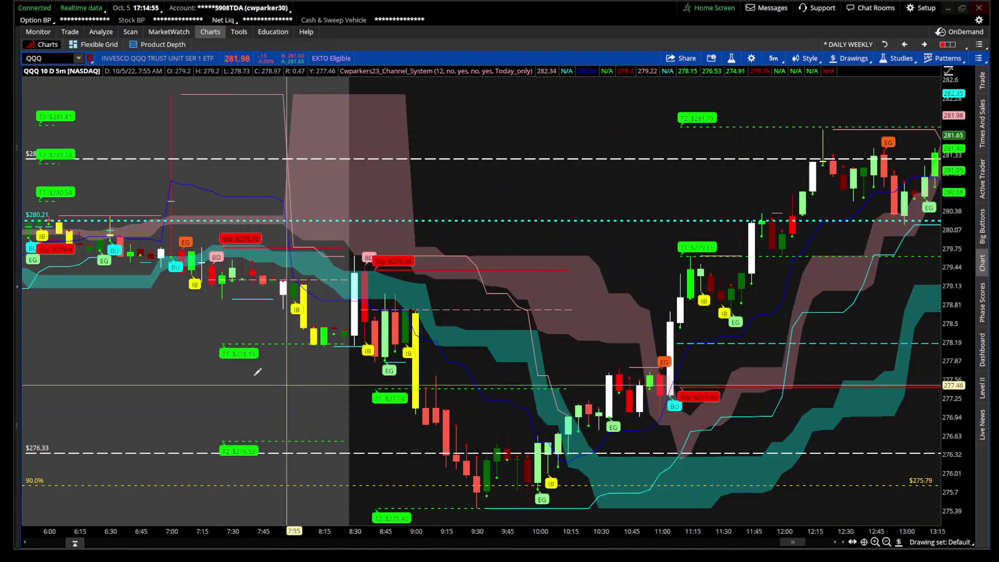
# Compress the price scale of the channel system chart to inspect the T1, T2 and T3 targets of the Oct 5 signals
pyautogui.scroll(2, 443, 166)
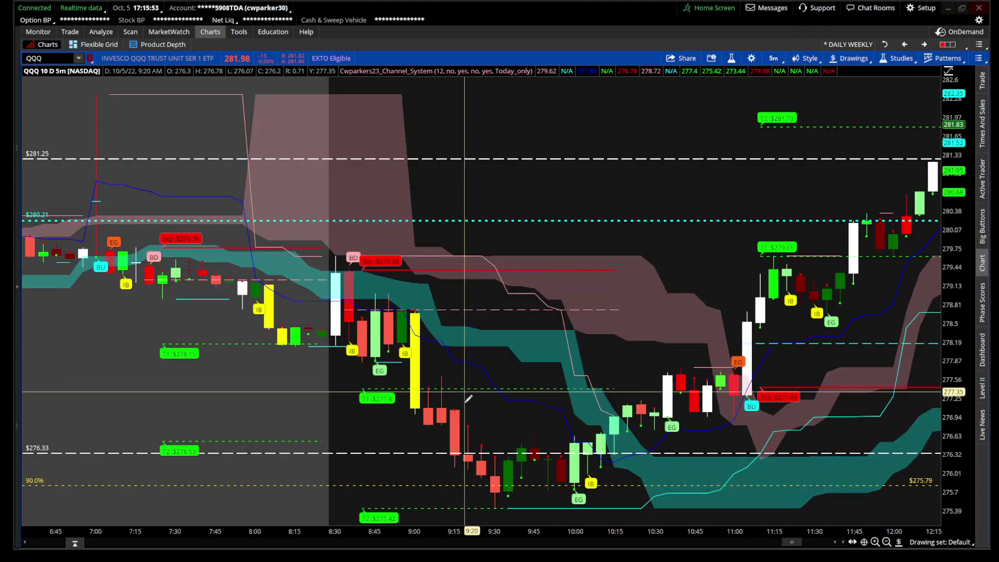
pyautogui.moveTo(970, 229); pyautogui.dragTo(970, 304)
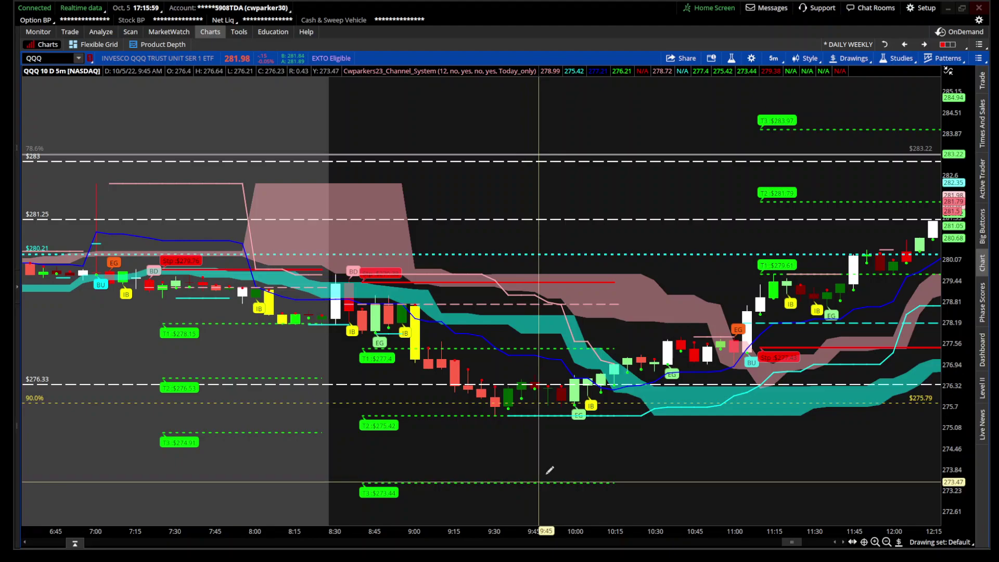
pyautogui.scroll(-3, 599, 352)
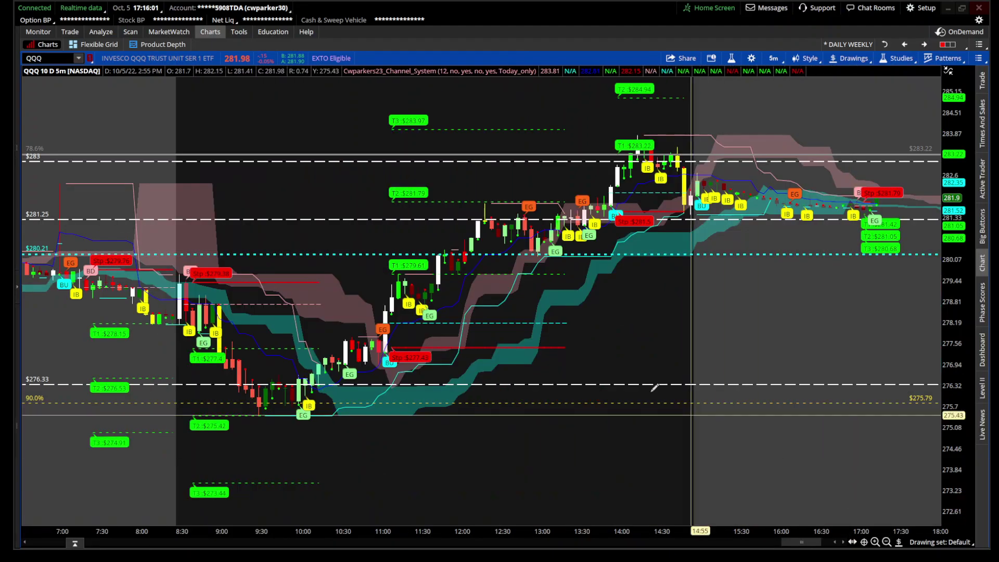
# Restore the chart's automatic price scaling and zoom in on the Oct 5 regular session
pyautogui.rightClick(600, 353)
pyautogui.click(645, 261)
pyautogui.moveTo(775, 296); pyautogui.dragTo(810, 296)
pyautogui.moveTo(471, 304); pyautogui.dragTo(791, 307)
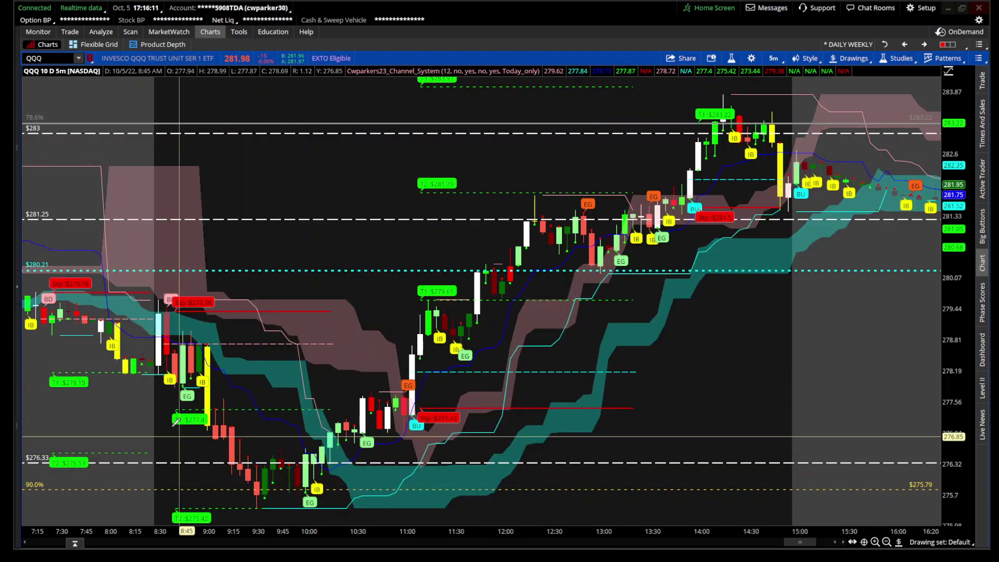
# Examine the breakdown and breakup signals on the Oct 5 morning candles between 8:30 and 11:15
pyautogui.moveTo(67, 419); pyautogui.dragTo(435, 421)
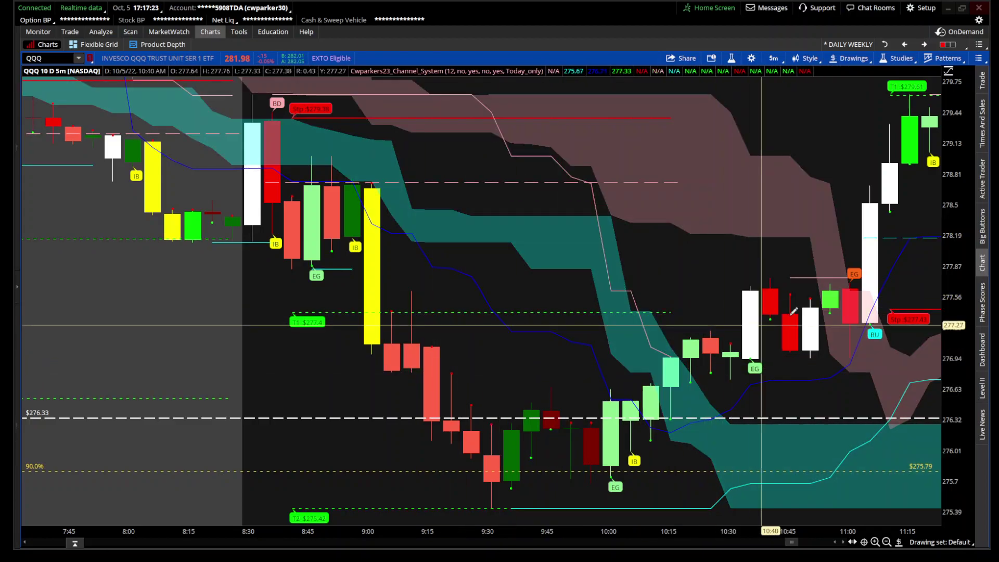
pyautogui.scroll(-3, 788, 309)
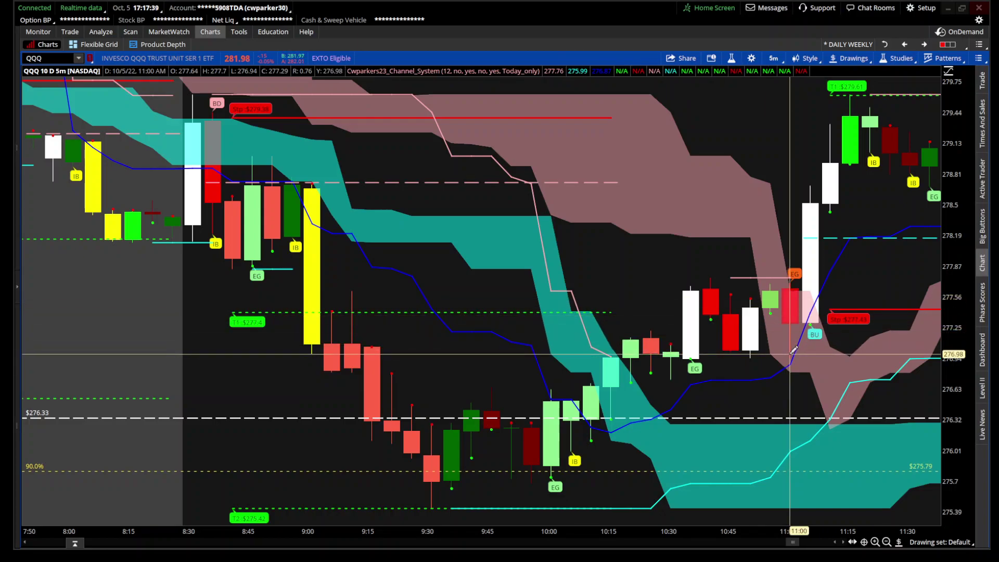
pyautogui.moveTo(793, 350); pyautogui.dragTo(731, 382)
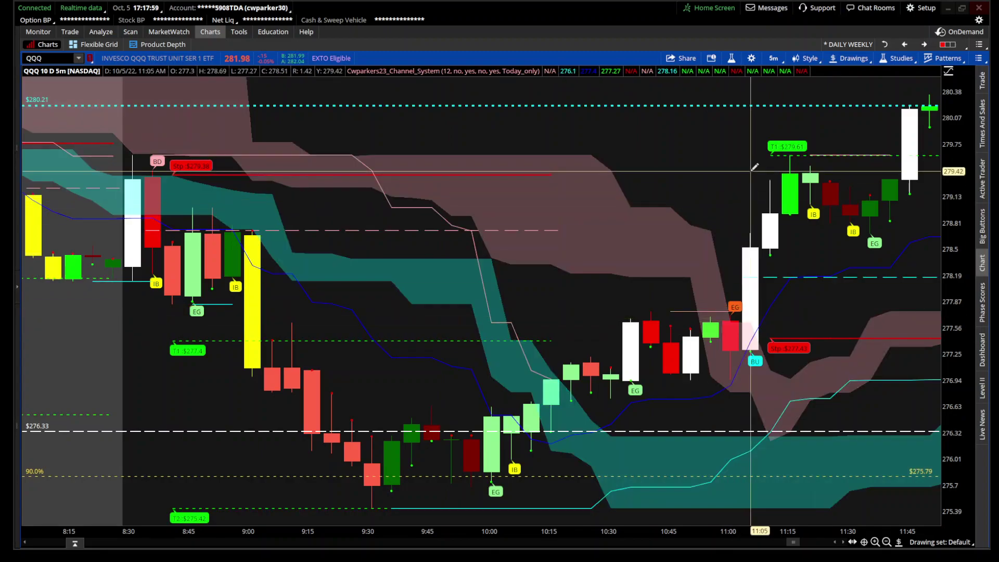
# Switch to the Ichimoku chart, check its added study, and zoom in on the Oct 5 session's cloud
pyautogui.click(904, 44)
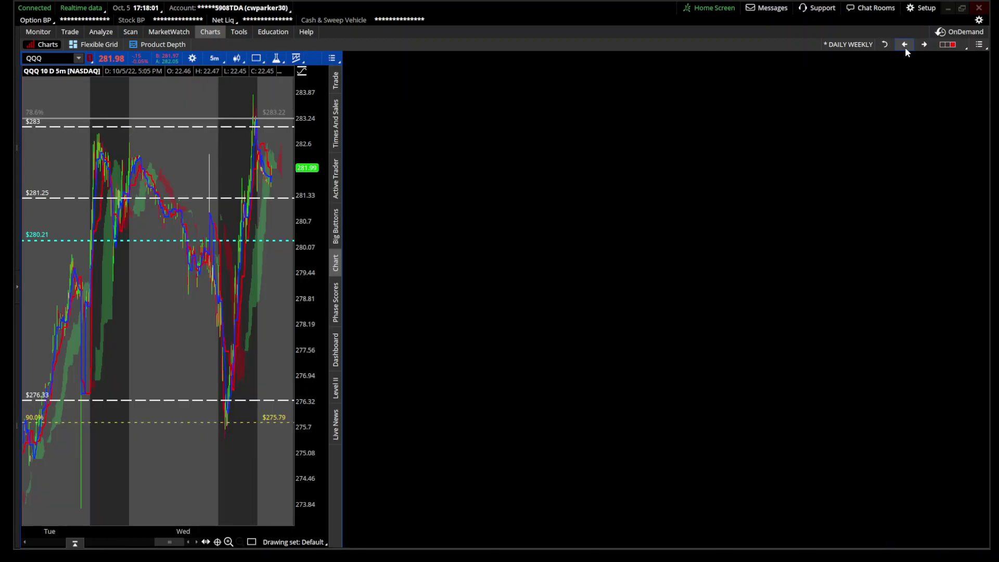
pyautogui.moveTo(767, 225); pyautogui.dragTo(939, 218)
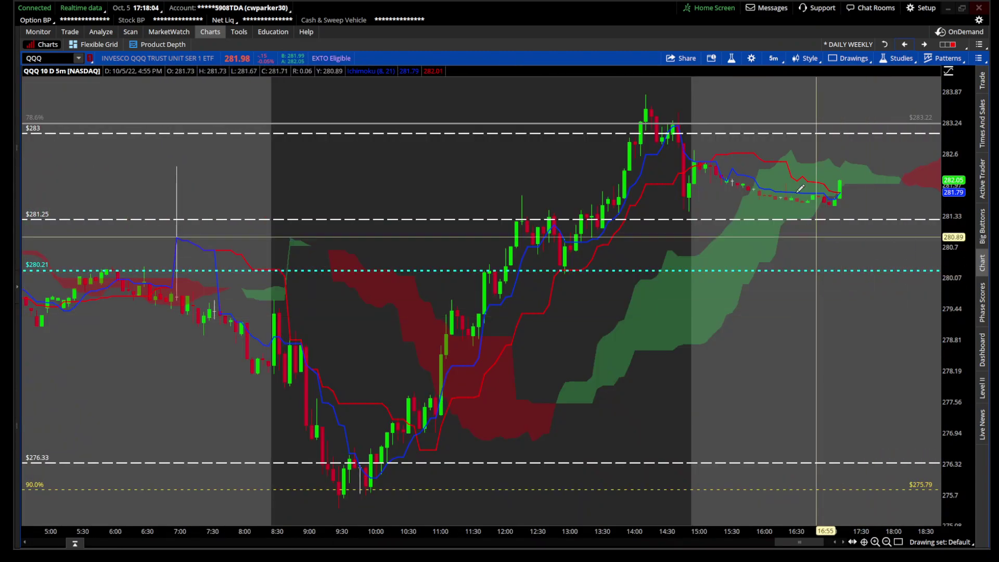
pyautogui.click(731, 58)
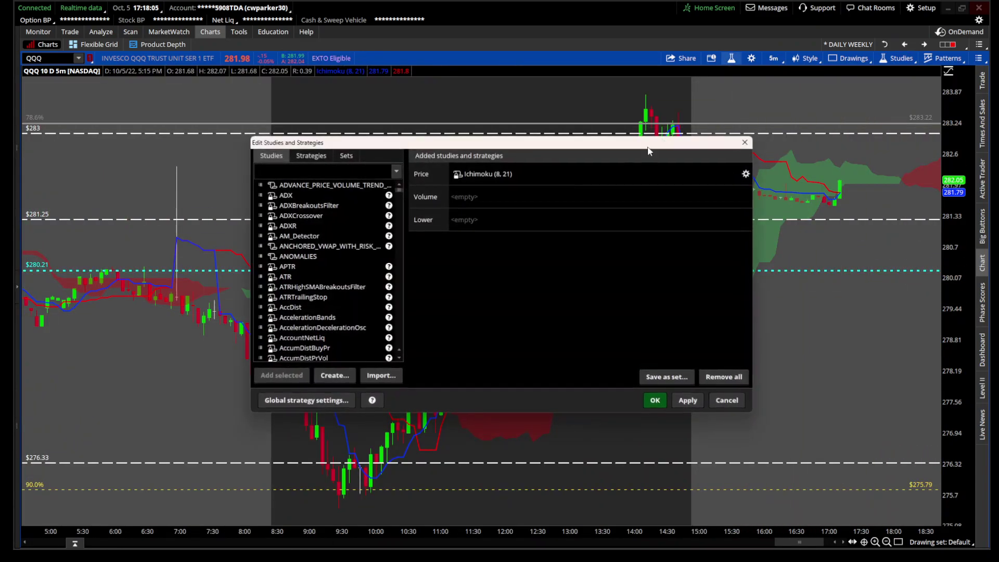
pyautogui.click(727, 400)
pyautogui.moveTo(167, 316); pyautogui.dragTo(562, 315)
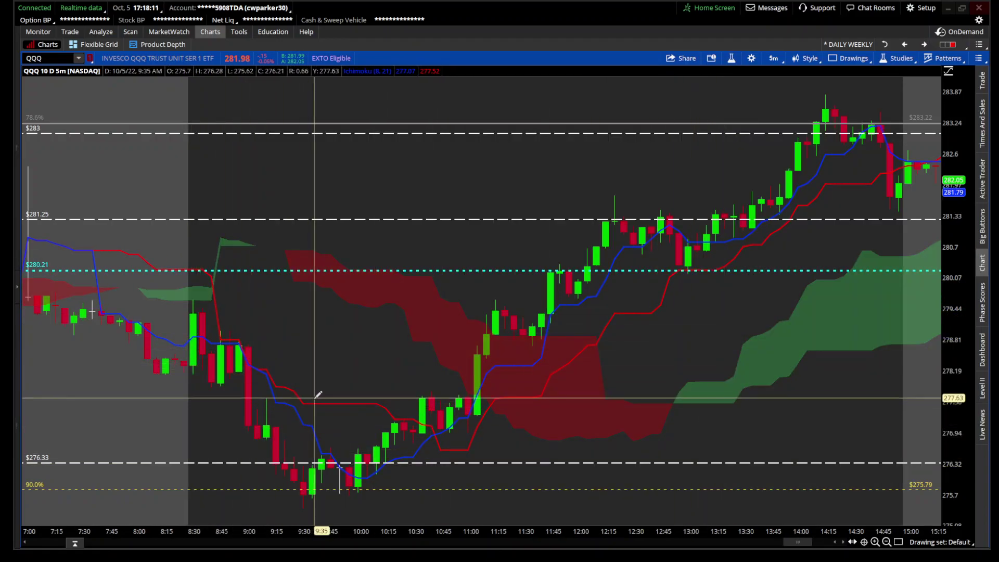
# Review the Ichimoku study's tenkan and kijun period inputs and its plot settings, leaving them unedited
pyautogui.click(731, 57)
pyautogui.click(746, 175)
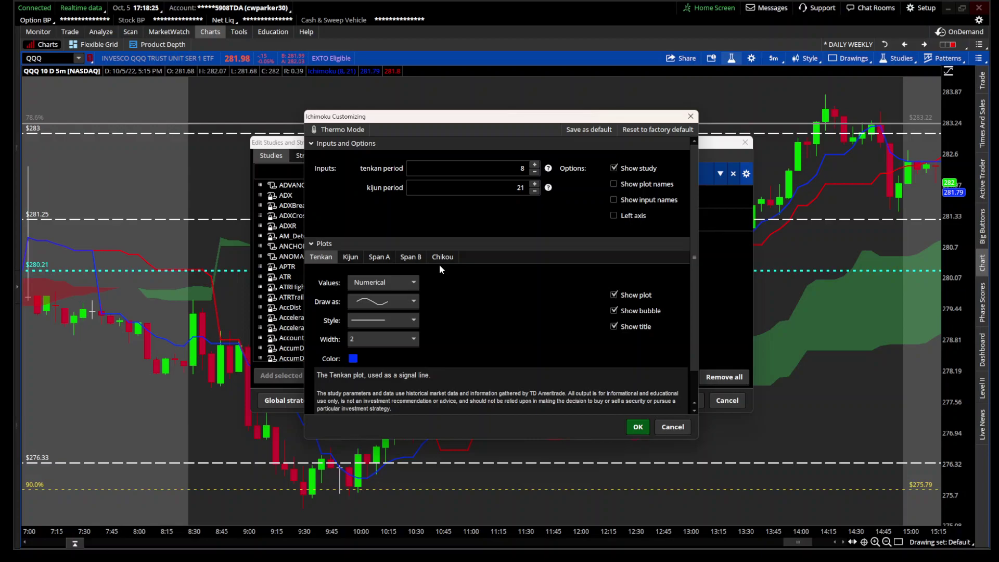
pyautogui.click(669, 427)
pyautogui.click(726, 400)
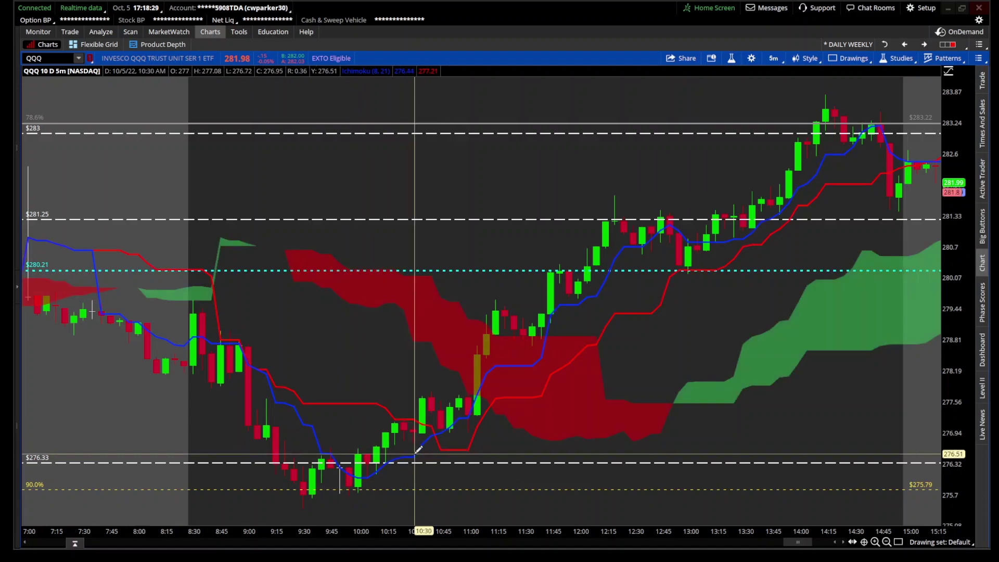
# Inspect the Ichimoku study's thinkScript source, examining the Span A and Span B plot formulas, and close the study editor
pyautogui.click(731, 59)
pyautogui.rightClick(597, 169)
pyautogui.click(631, 205)
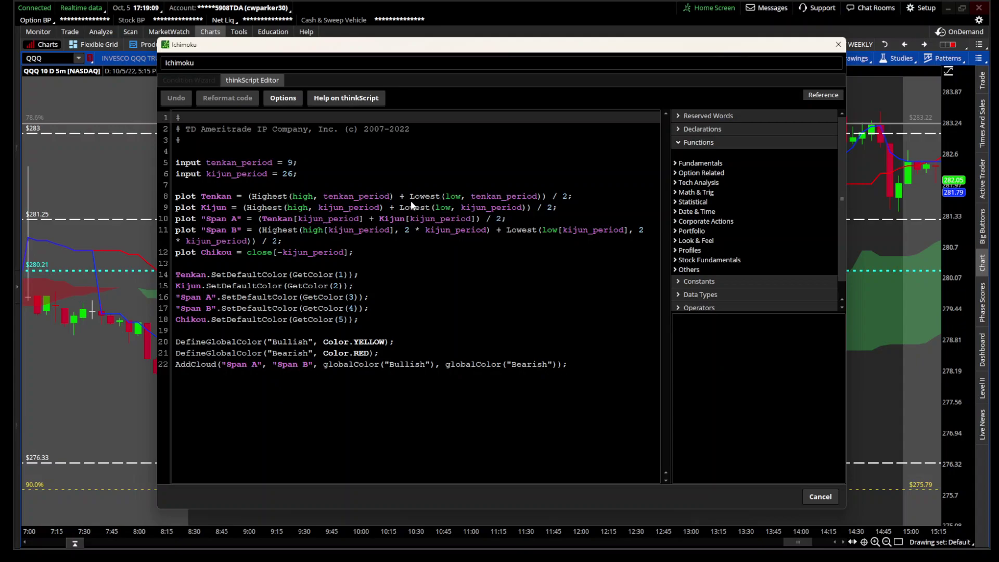
pyautogui.click(218, 219)
pyautogui.click(269, 219)
pyautogui.click(820, 496)
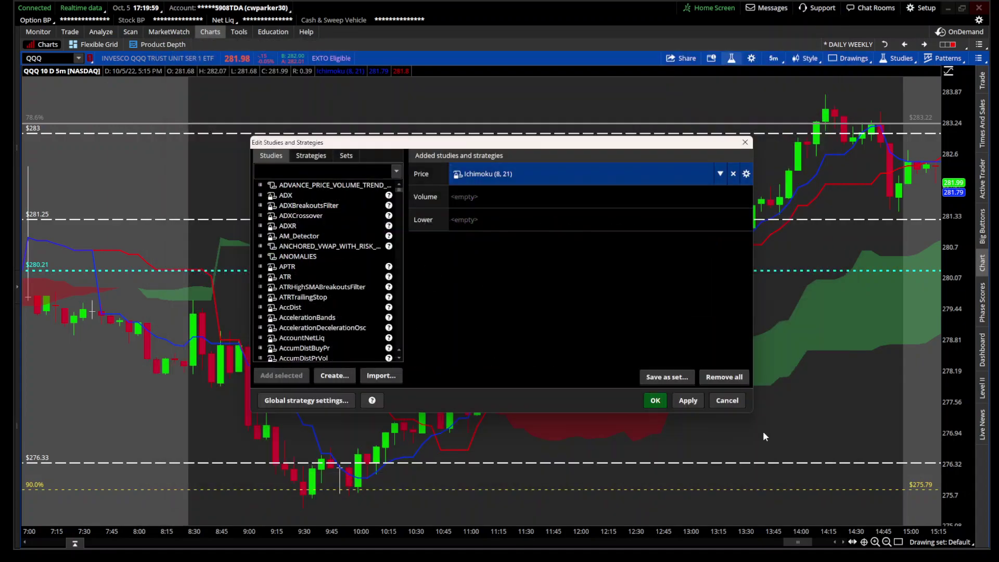
pyautogui.click(727, 400)
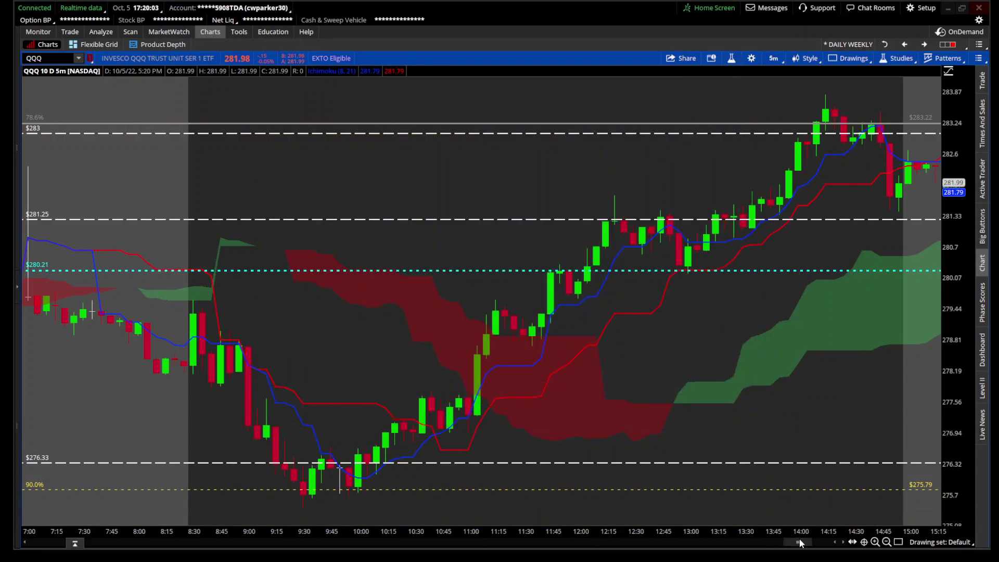
# Examine the Ichimoku cloud and lines across the Oct 5 premarket and regular session
pyautogui.moveTo(799, 539); pyautogui.dragTo(801, 538)
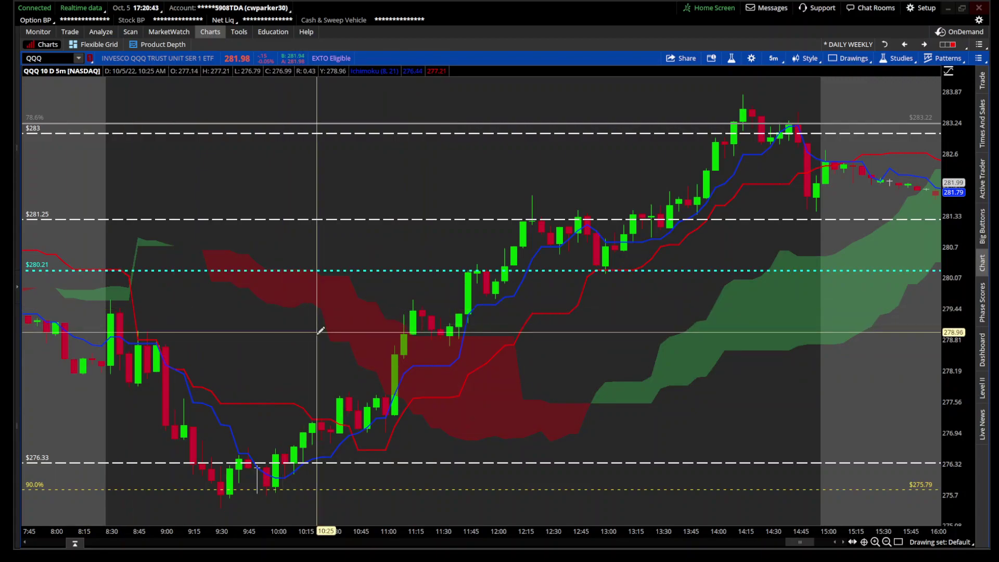
pyautogui.scroll(10, 319, 330)
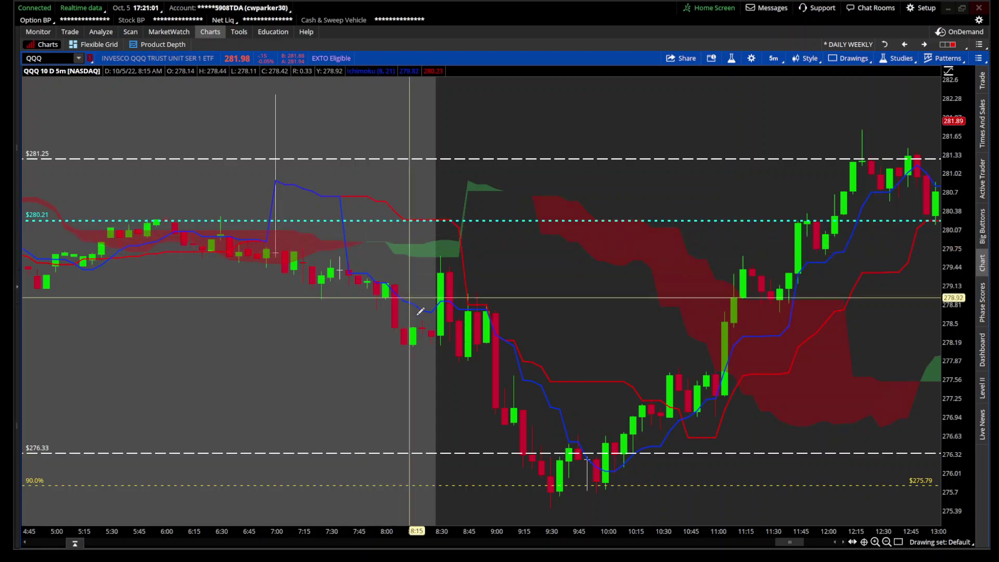
pyautogui.moveTo(794, 542); pyautogui.dragTo(804, 539)
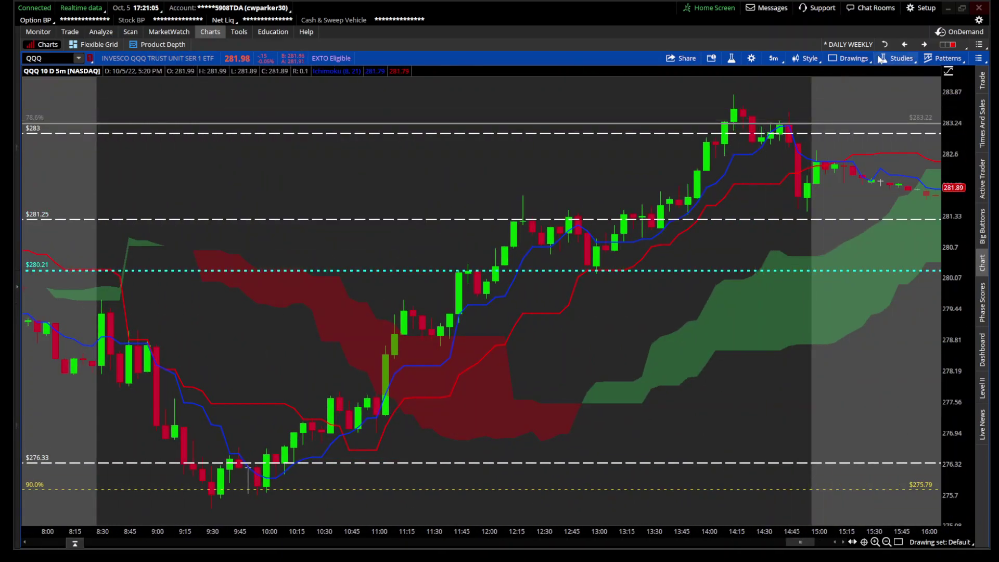
# Return to the channel system chart and examine its clouds and signals across the whole Oct 5 session
pyautogui.click(906, 46)
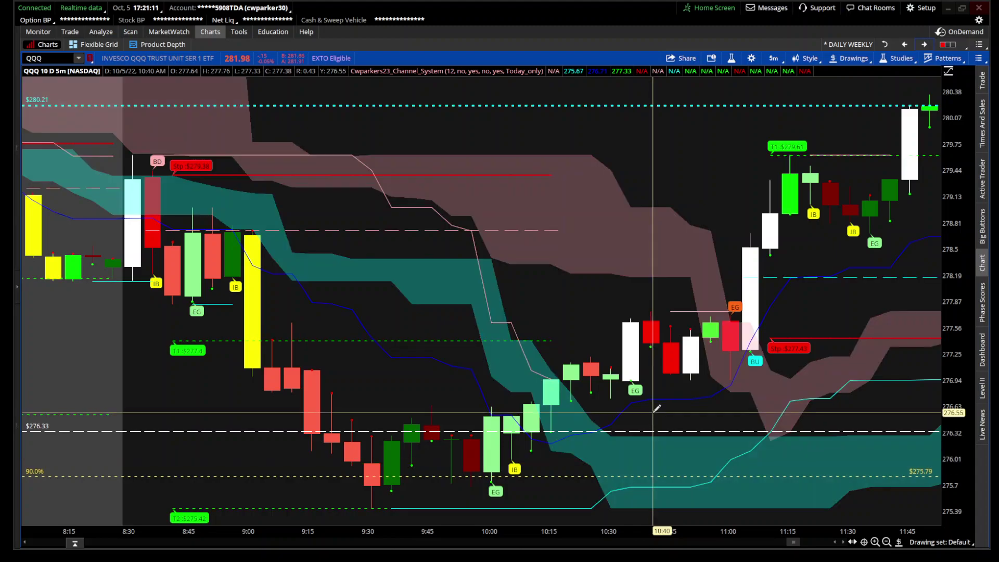
pyautogui.click(887, 542)
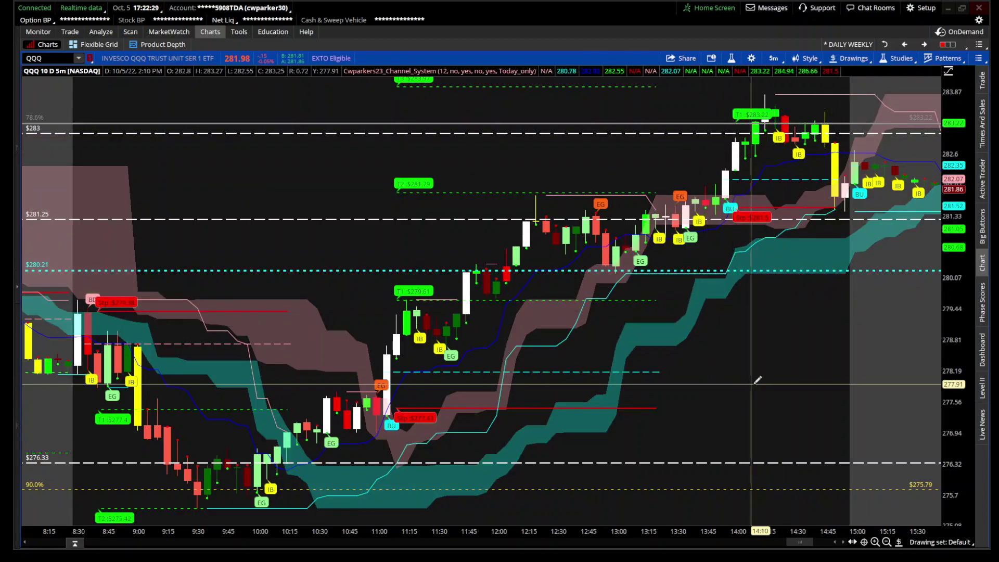
pyautogui.click(886, 542)
# Remove the price level drawings from the QQQ channel system chart
pyautogui.click(841, 59)
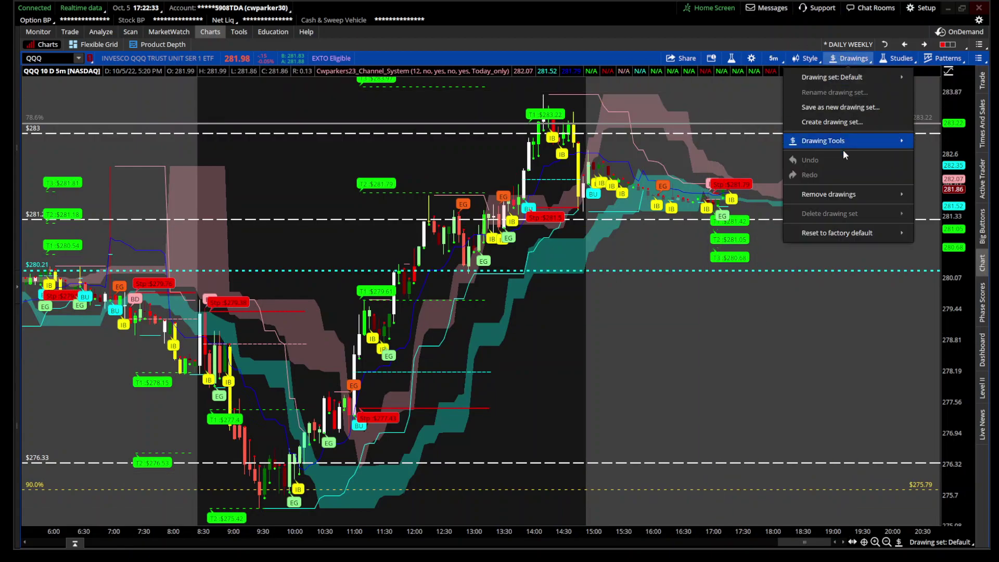
pyautogui.moveTo(815, 193)
pyautogui.click(697, 193)
pyautogui.click(535, 63)
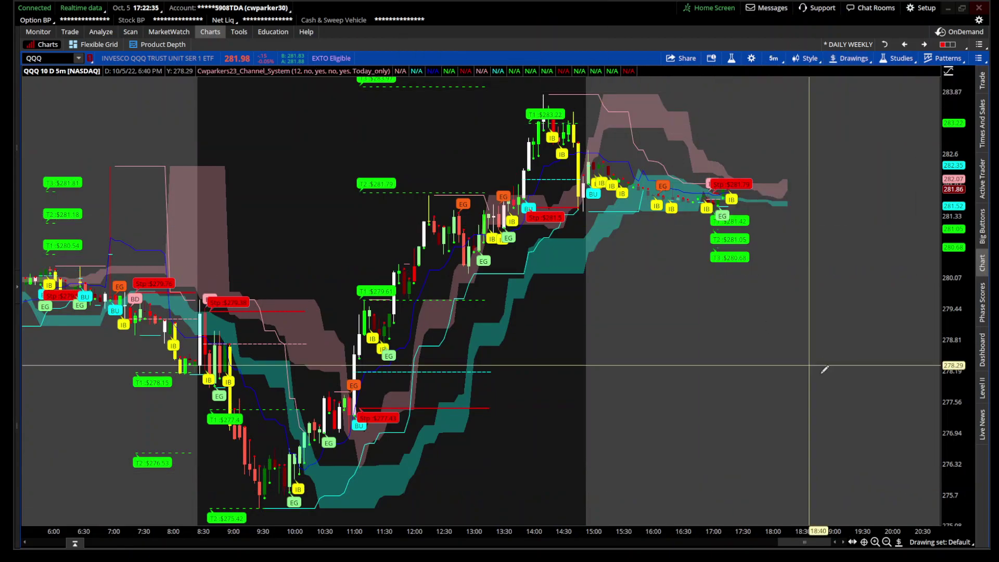
# Find the Oct 3 regular session on the channel system chart and examine its breakup signals and cloud
pyautogui.scroll(3, 854, 372)
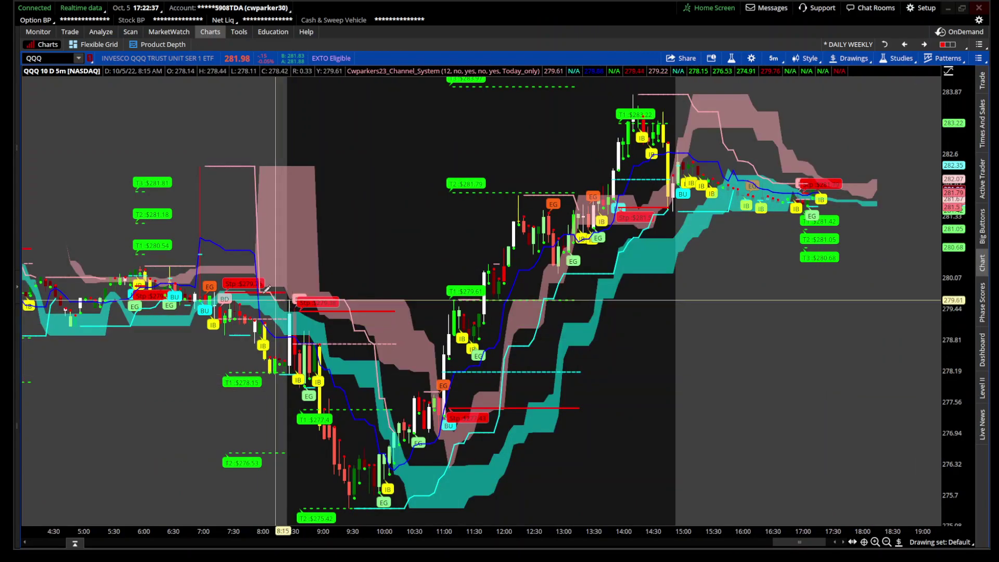
pyautogui.click(886, 542)
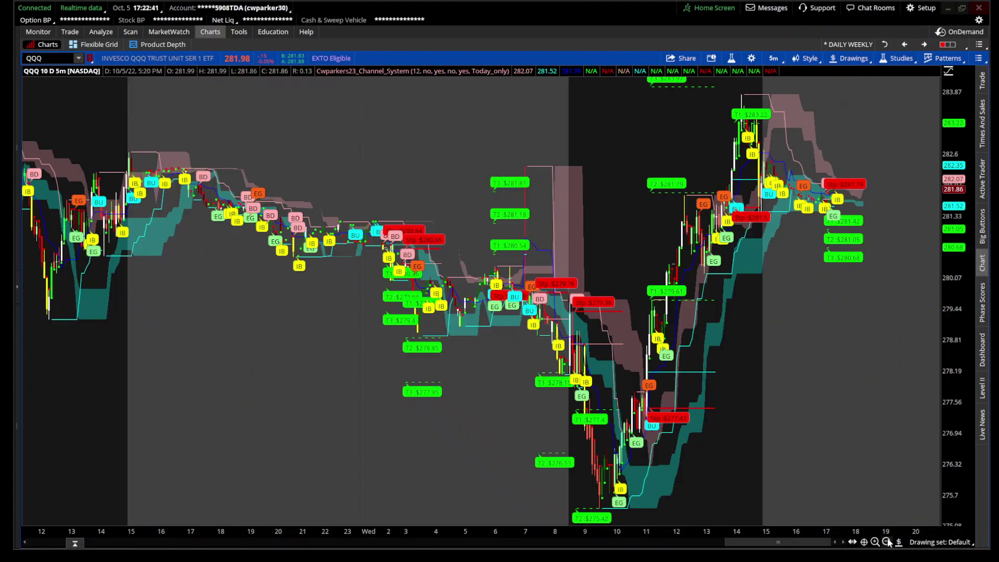
pyautogui.click(886, 542)
pyautogui.click(886, 542)
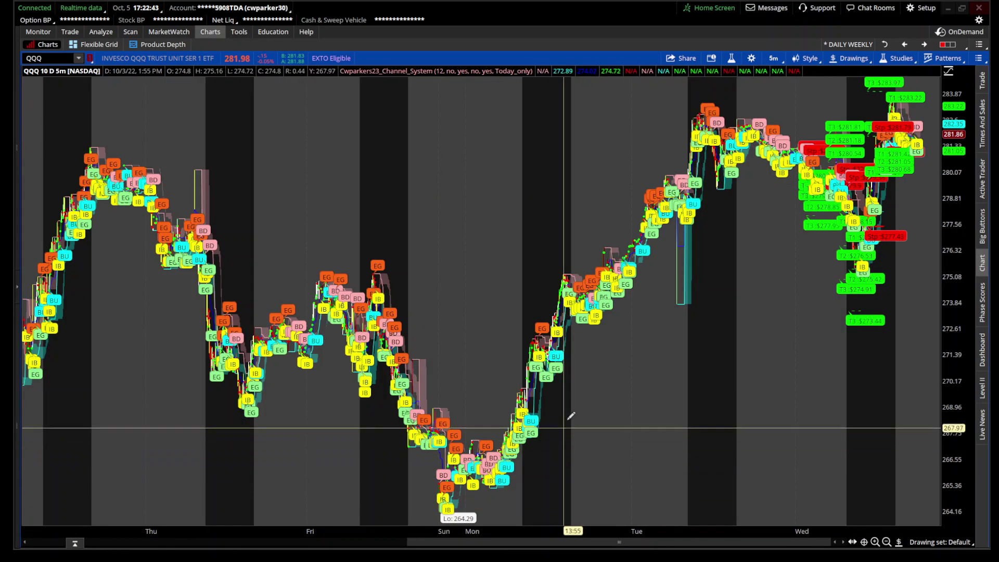
pyautogui.moveTo(569, 412); pyautogui.dragTo(922, 357)
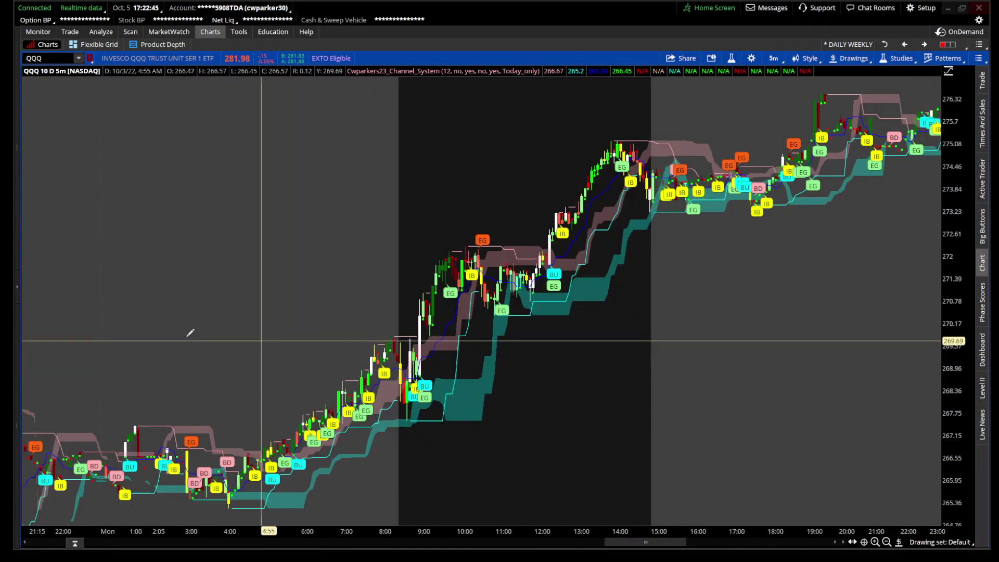
pyautogui.moveTo(212, 333); pyautogui.dragTo(735, 354)
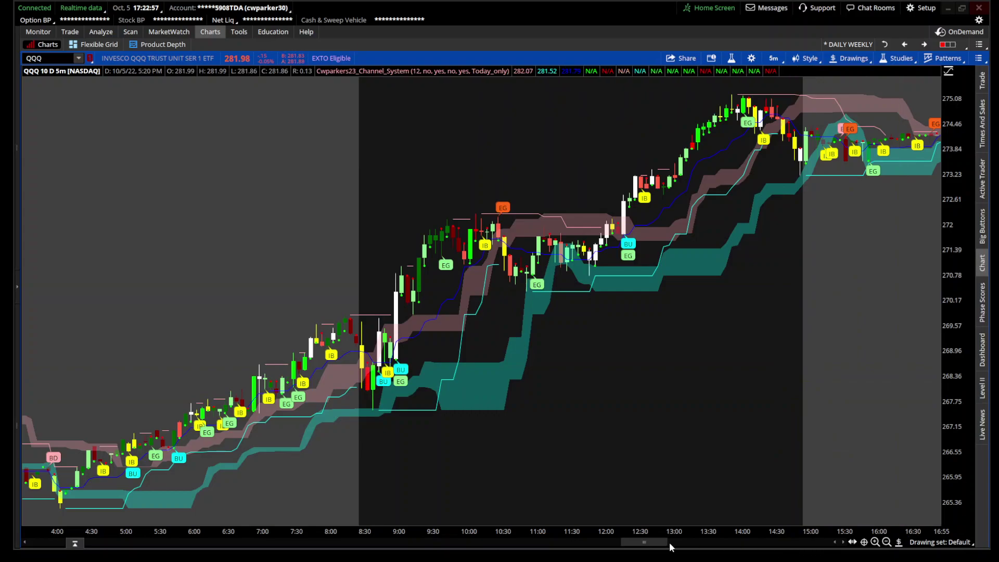
pyautogui.moveTo(664, 541); pyautogui.dragTo(660, 540)
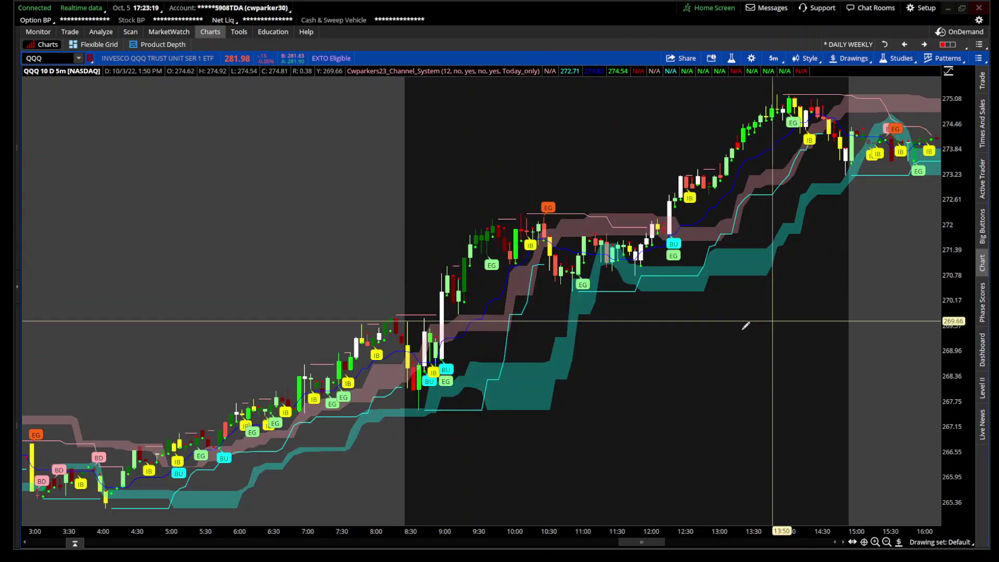
pyautogui.moveTo(255, 299); pyautogui.dragTo(910, 372)
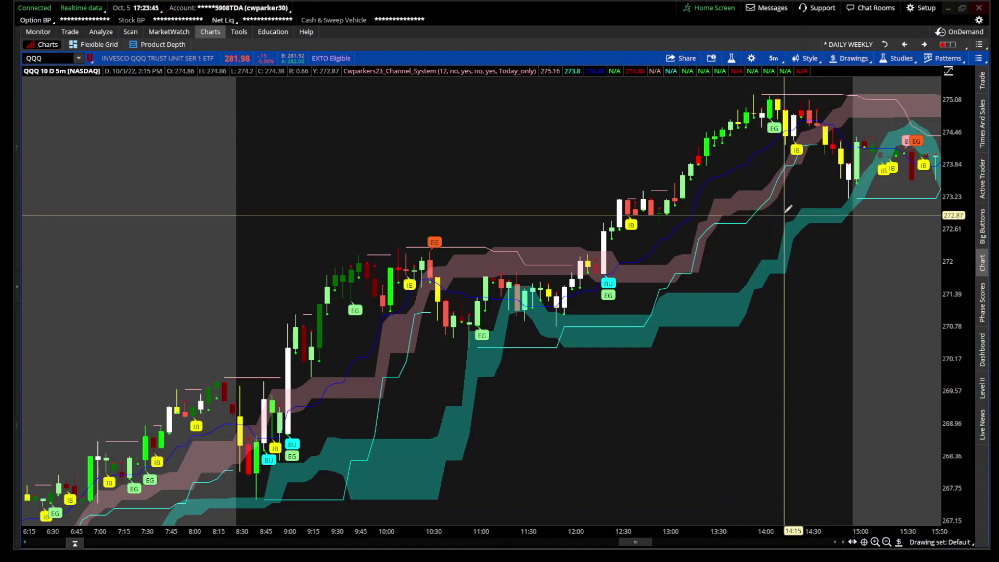
# Add the built-in DarvasBox study to the channel system chart
pyautogui.click(731, 58)
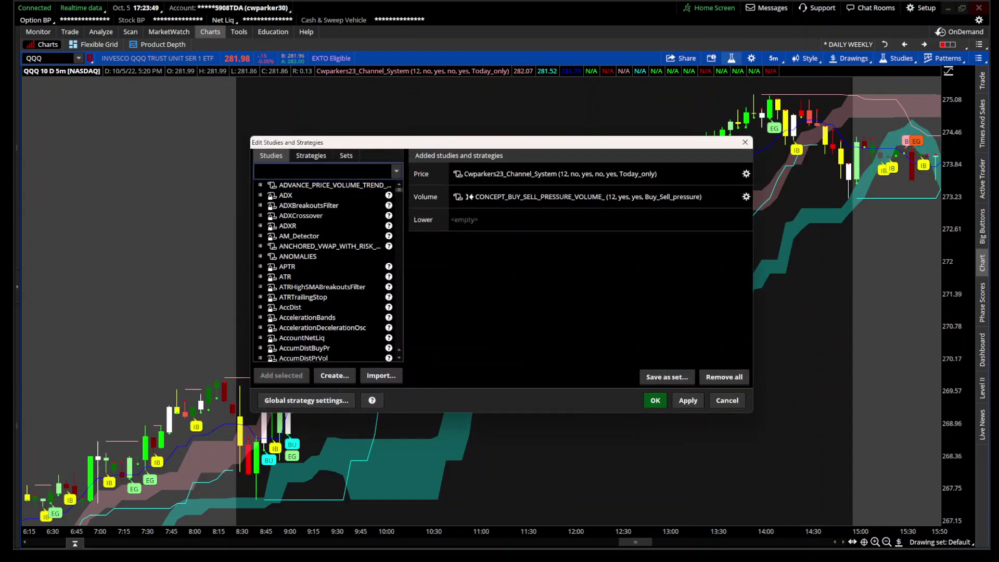
pyautogui.write('dar')
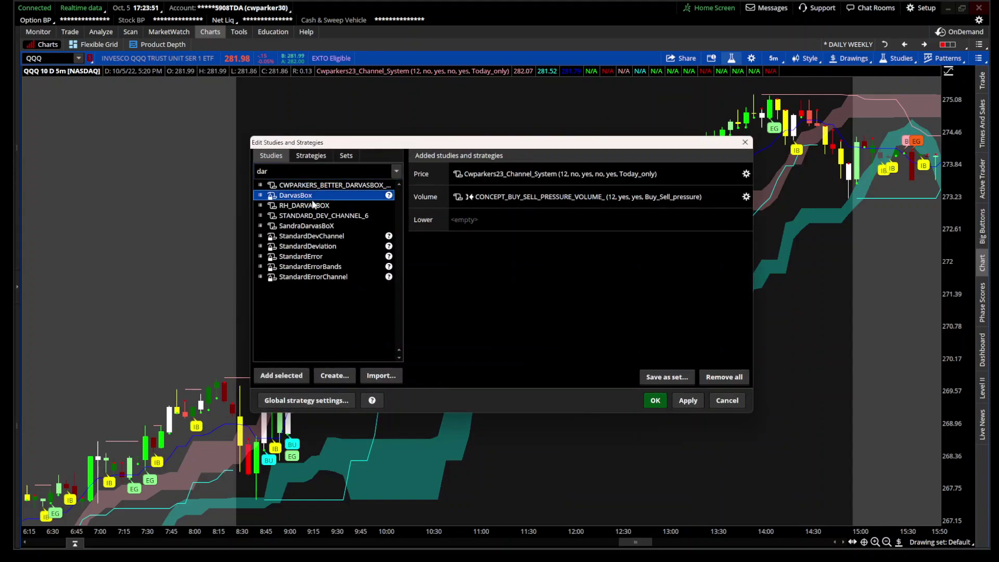
pyautogui.click(292, 376)
pyautogui.click(655, 400)
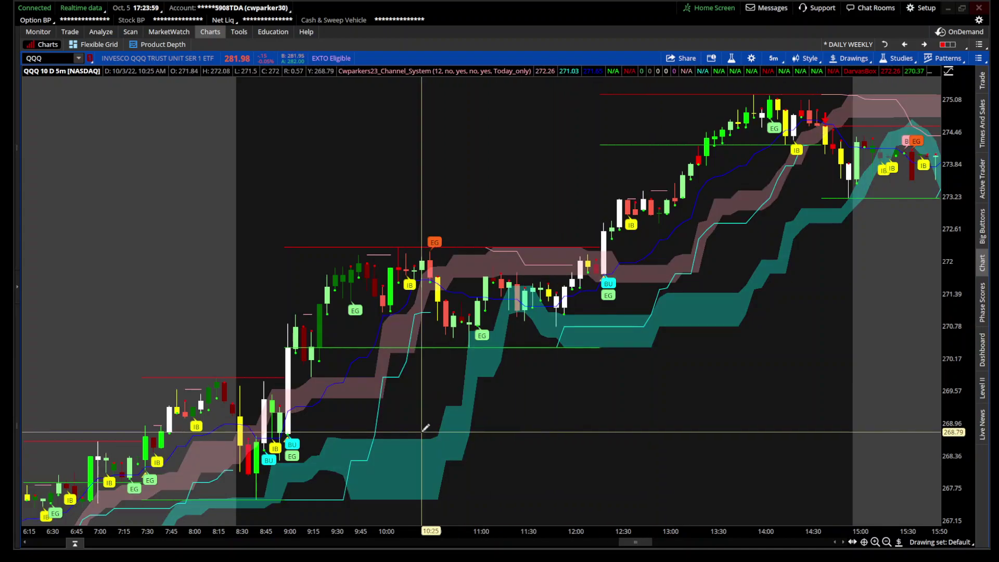
# Compare the DarvasBox levels with the channel signals on the Oct 3 session and on the Oct 5 session
pyautogui.scroll(1, 692, 364)
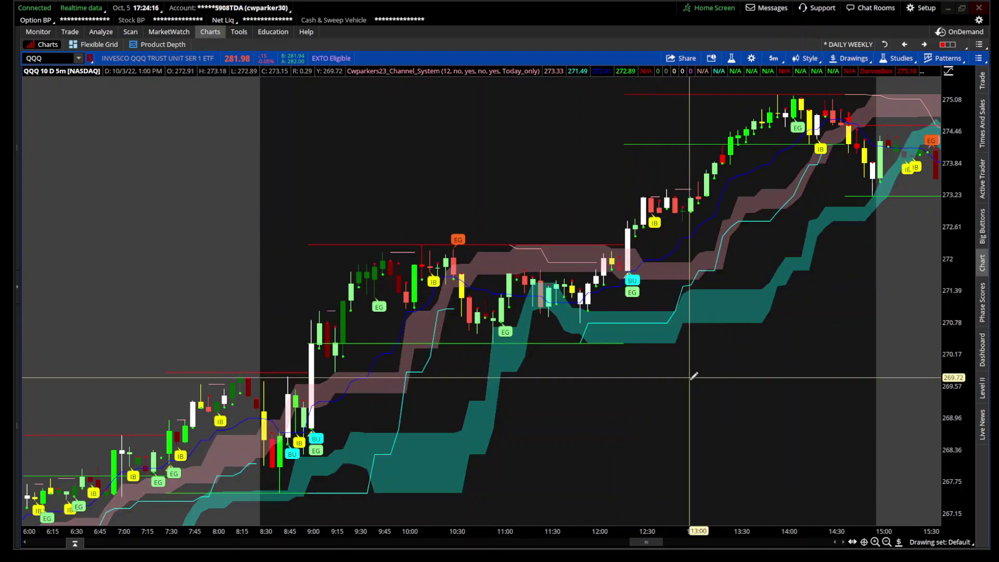
pyautogui.moveTo(645, 549)
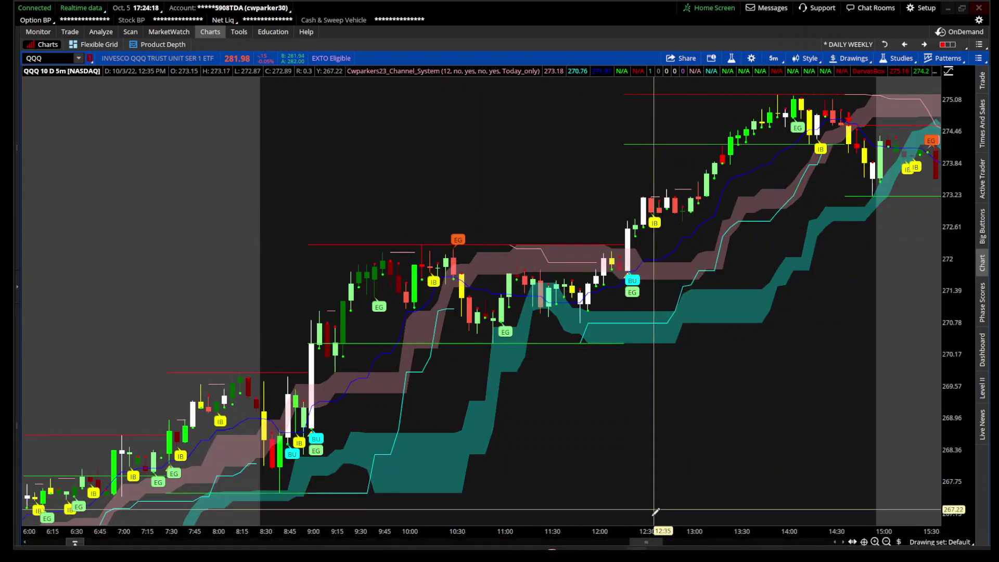
pyautogui.moveTo(653, 542); pyautogui.dragTo(803, 547)
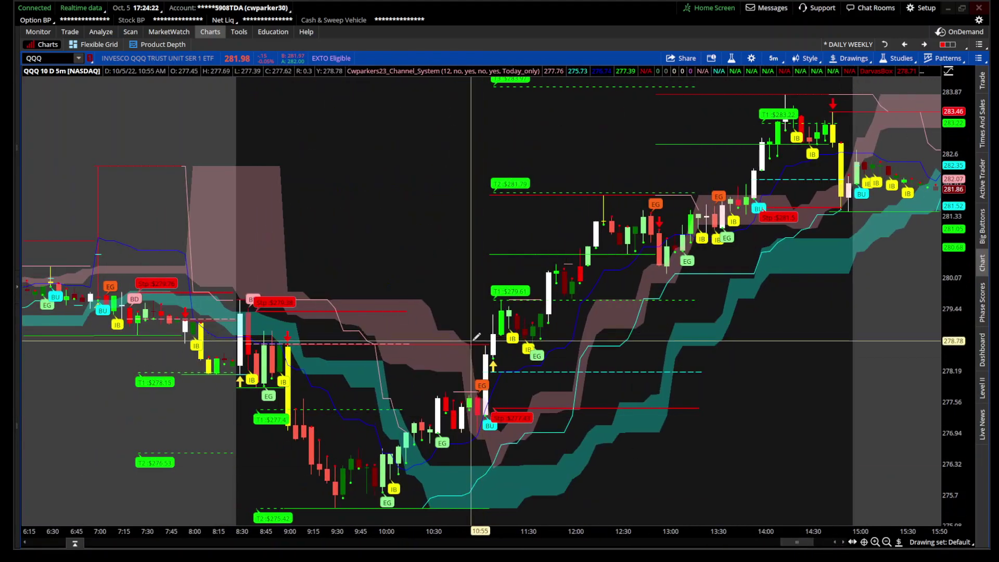
pyautogui.scroll(1, 481, 341)
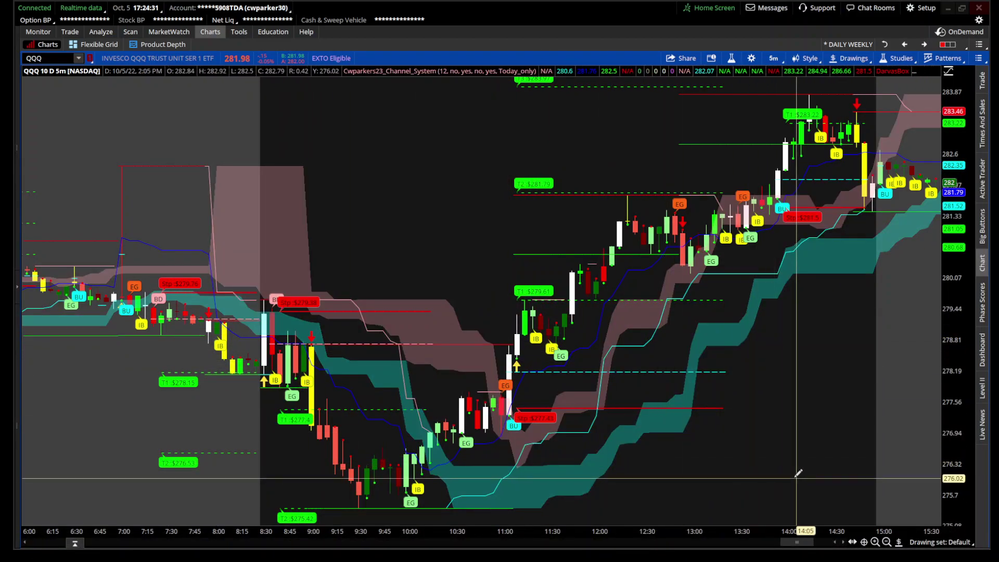
# Replace the DarvasBox study with the custom BETTER_DARVASBOX_VWAP study on the channel system chart
pyautogui.click(731, 58)
pyautogui.click(734, 192)
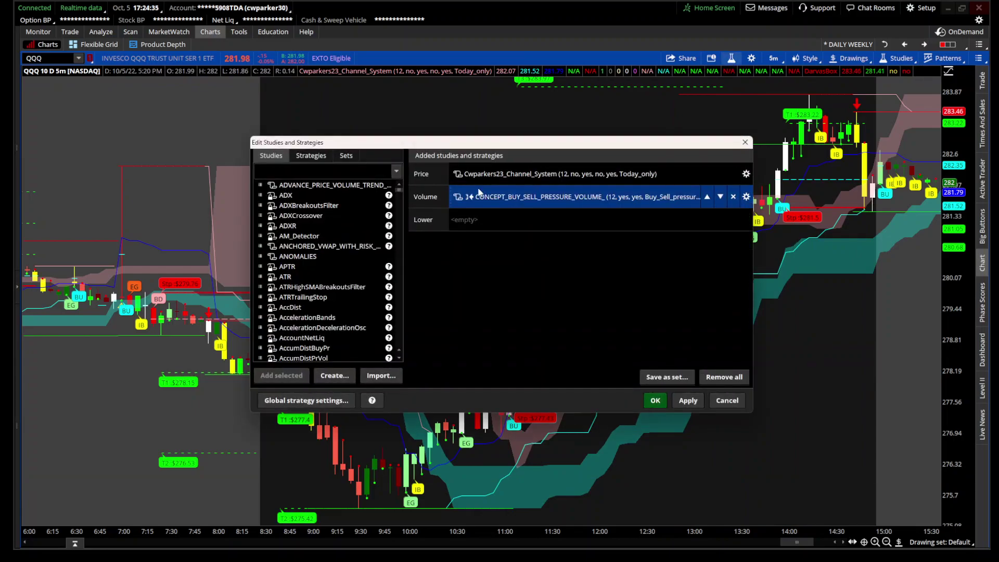
pyautogui.write('darv')
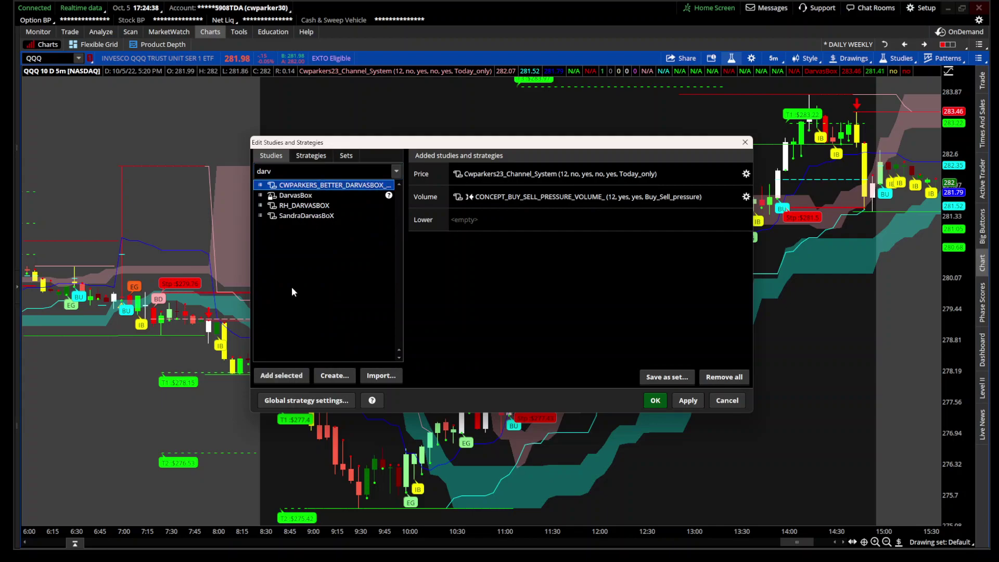
pyautogui.click(281, 375)
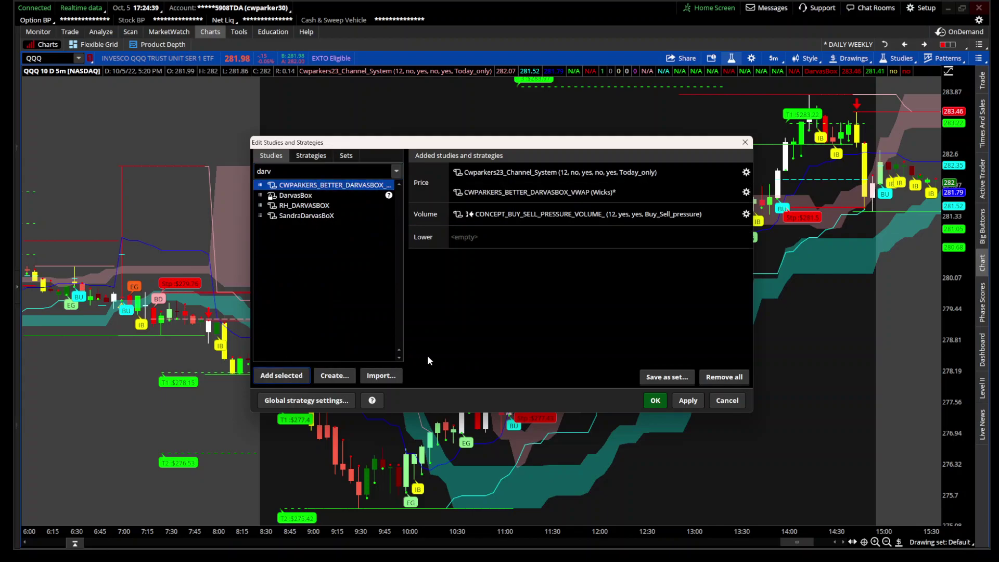
pyautogui.click(663, 403)
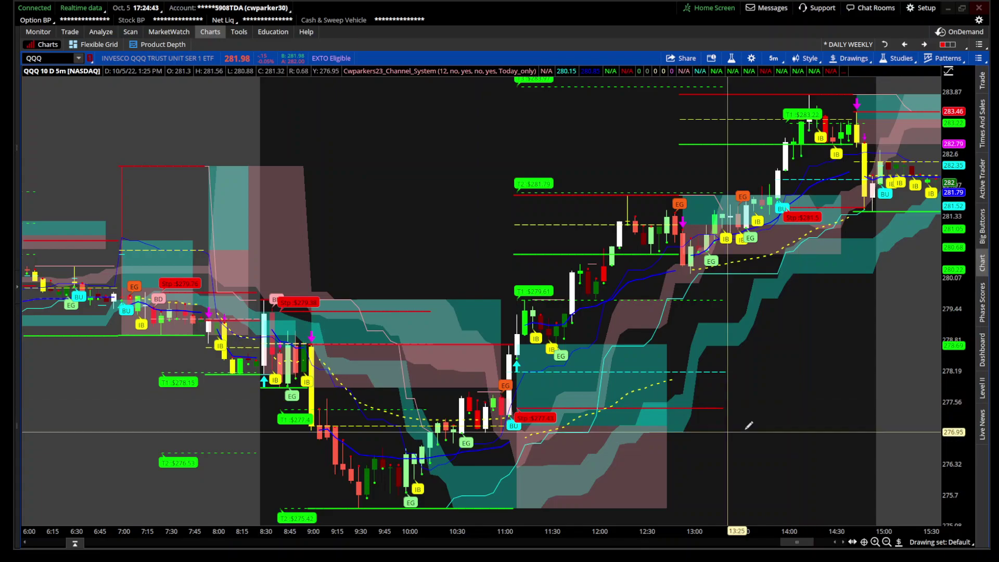
# Review the input and plot settings of the custom Darvas box VWAP study, leaving them unedited
pyautogui.click(731, 60)
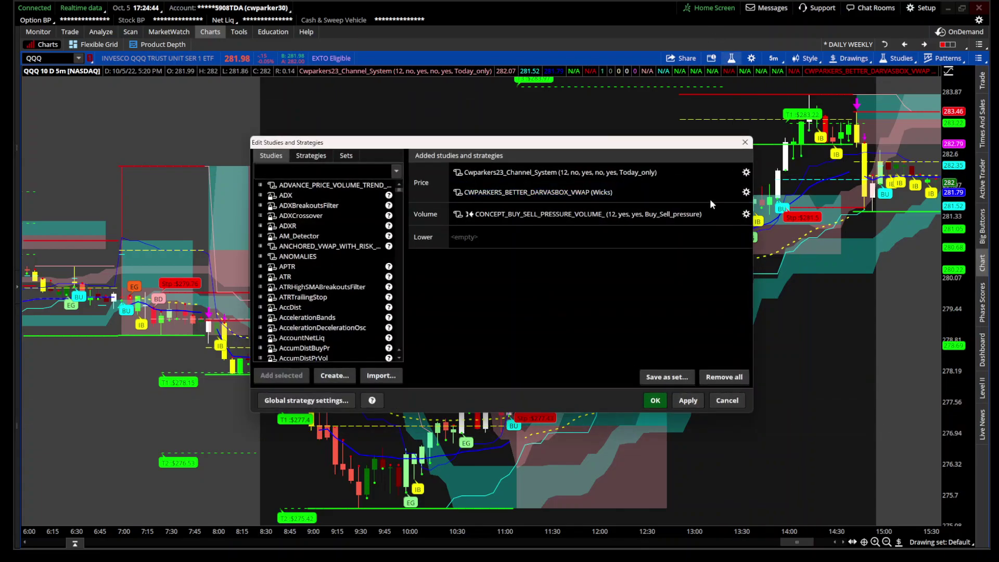
pyautogui.click(746, 192)
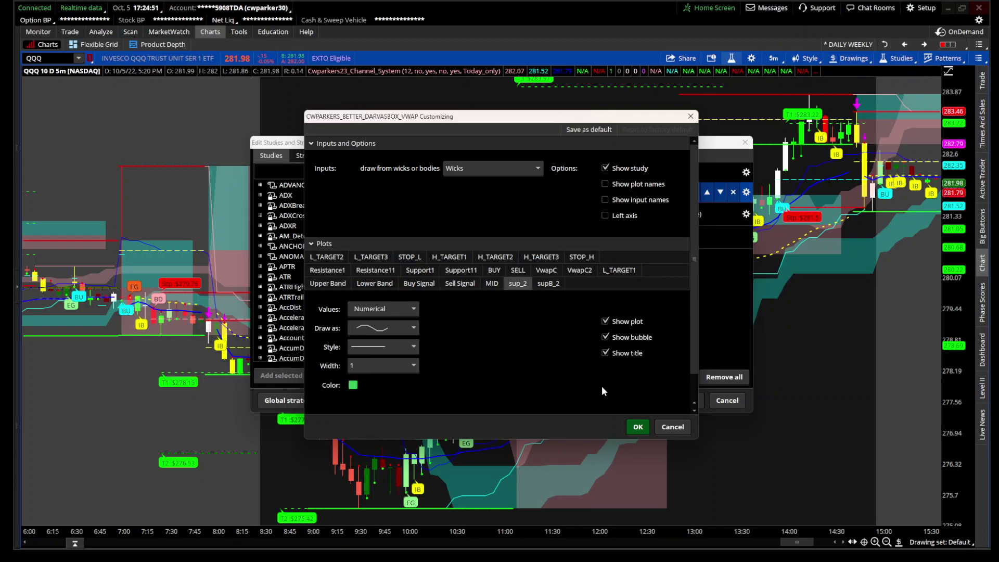
pyautogui.click(672, 427)
pyautogui.click(692, 400)
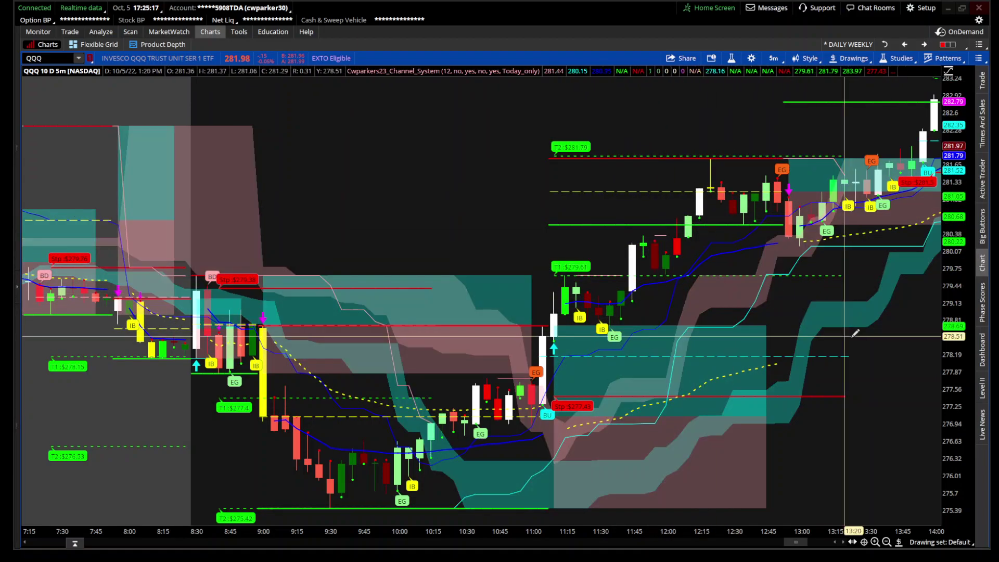
# Check the channel system study's settings without editing them and close the study list
pyautogui.click(732, 59)
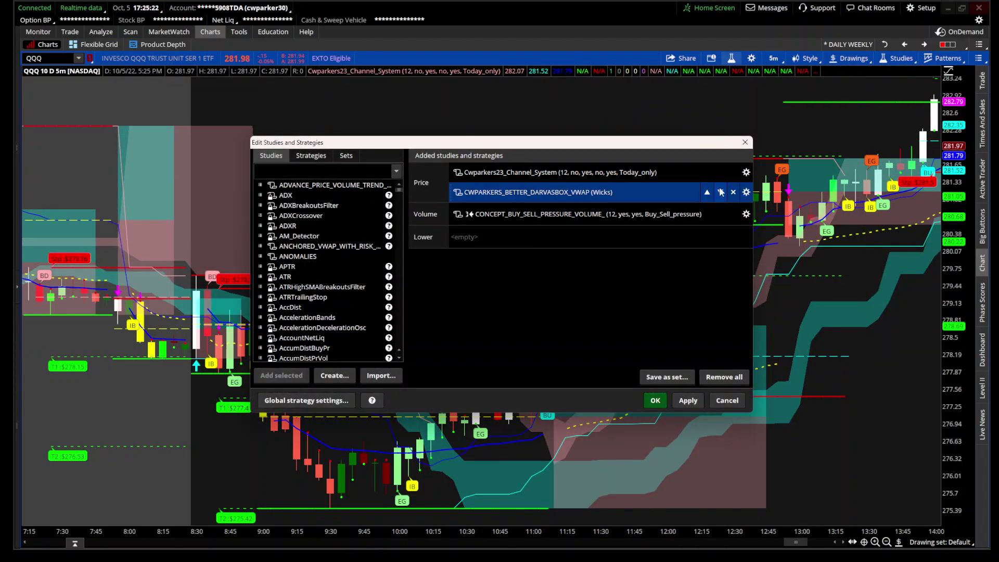
pyautogui.click(746, 173)
pyautogui.click(691, 116)
pyautogui.click(745, 142)
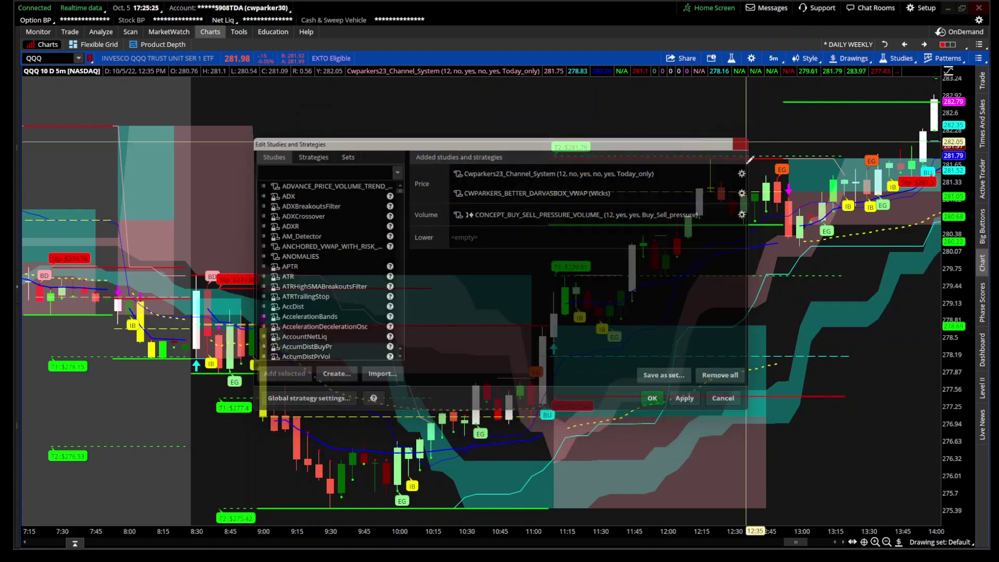
# Examine the custom Darvas box VWAP levels alongside the channel signals on the Oct 5 and Oct 4 sessions
pyautogui.click(886, 543)
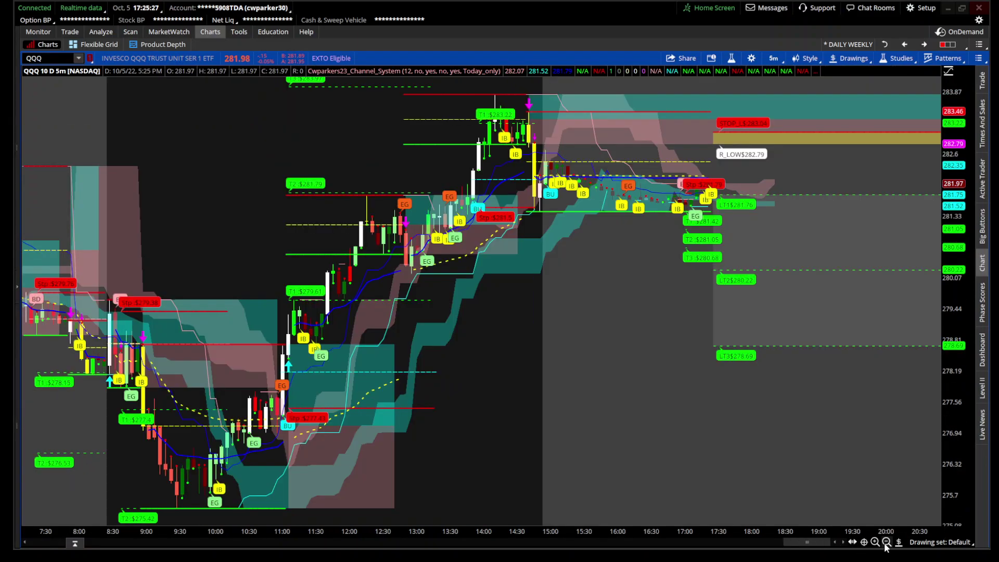
pyautogui.click(874, 542)
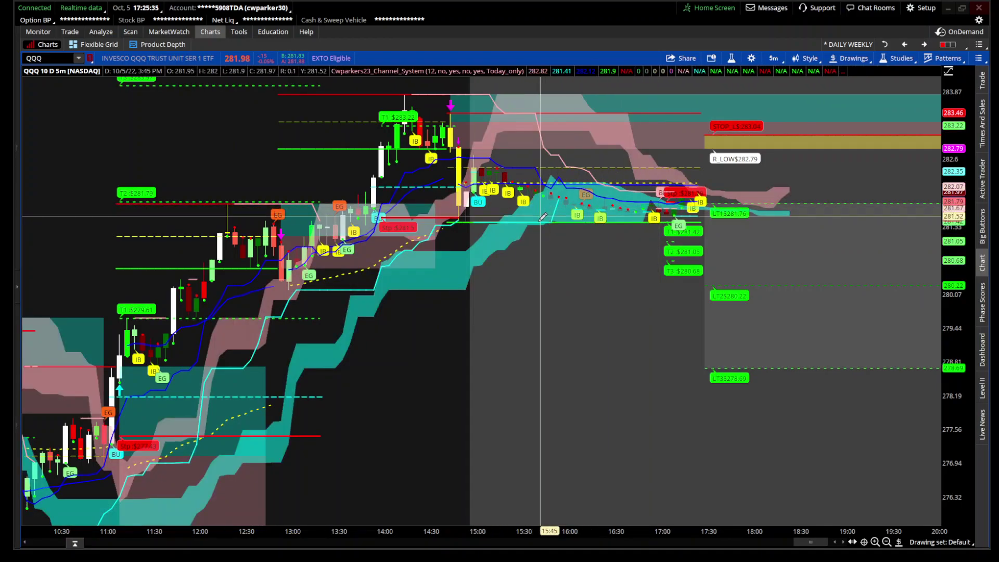
pyautogui.scroll(3, 595, 392)
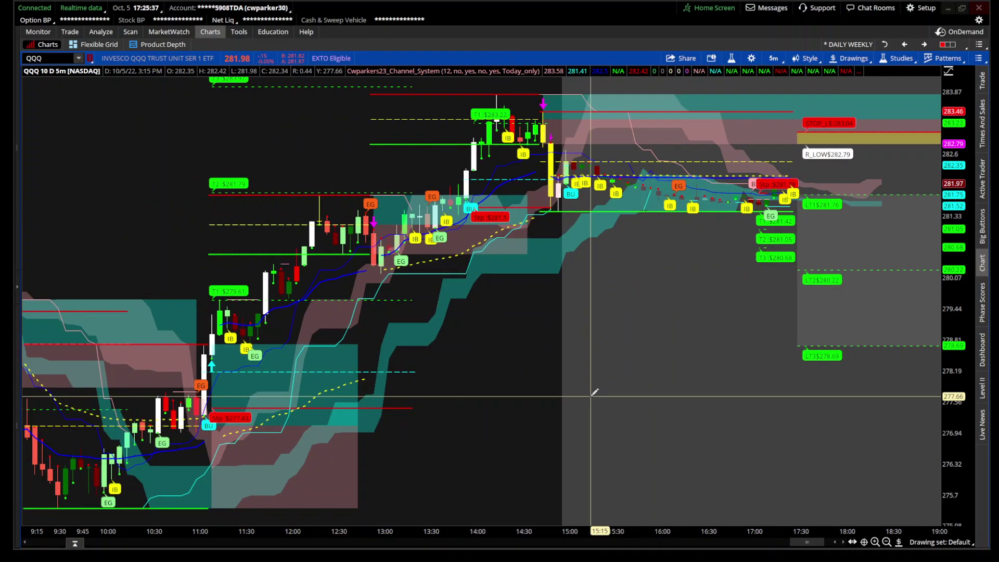
pyautogui.moveTo(803, 543); pyautogui.dragTo(717, 542)
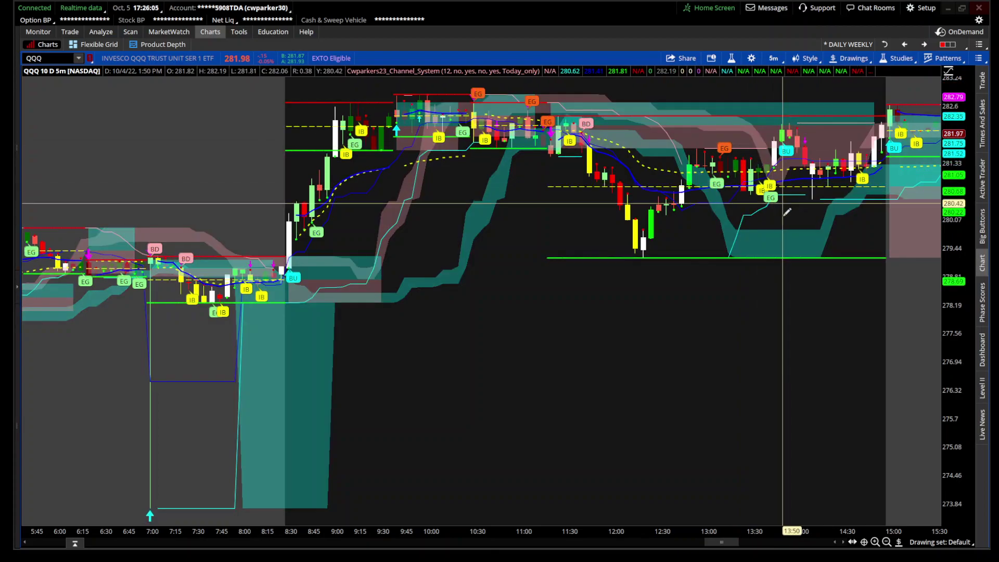
pyautogui.hscroll(2, 879, 335)
pyautogui.hscroll(1, 879, 336)
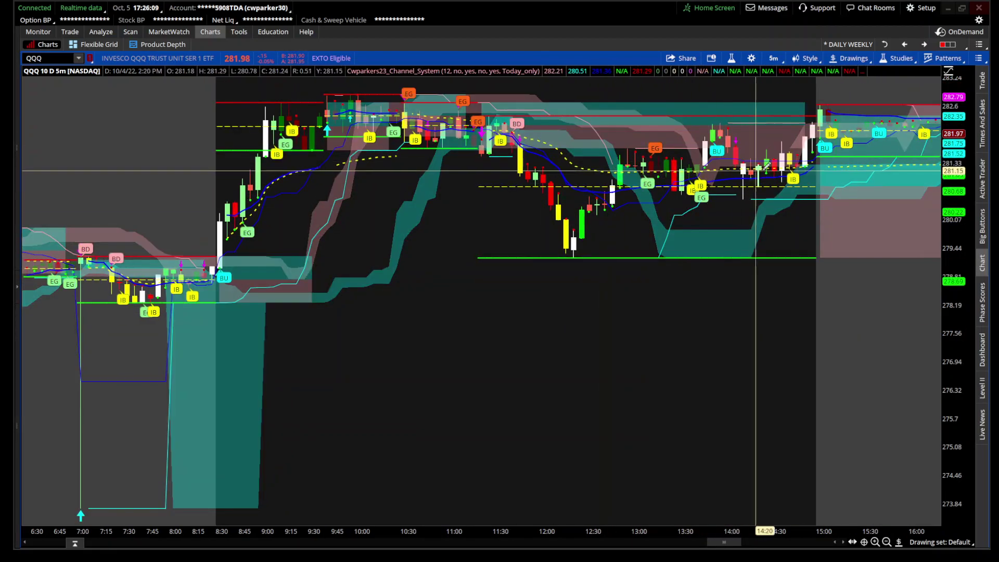
# Remove the custom BETTER_DARVASBOX_VWAP study from the chart, keeping the channel system and volume studies
pyautogui.click(732, 58)
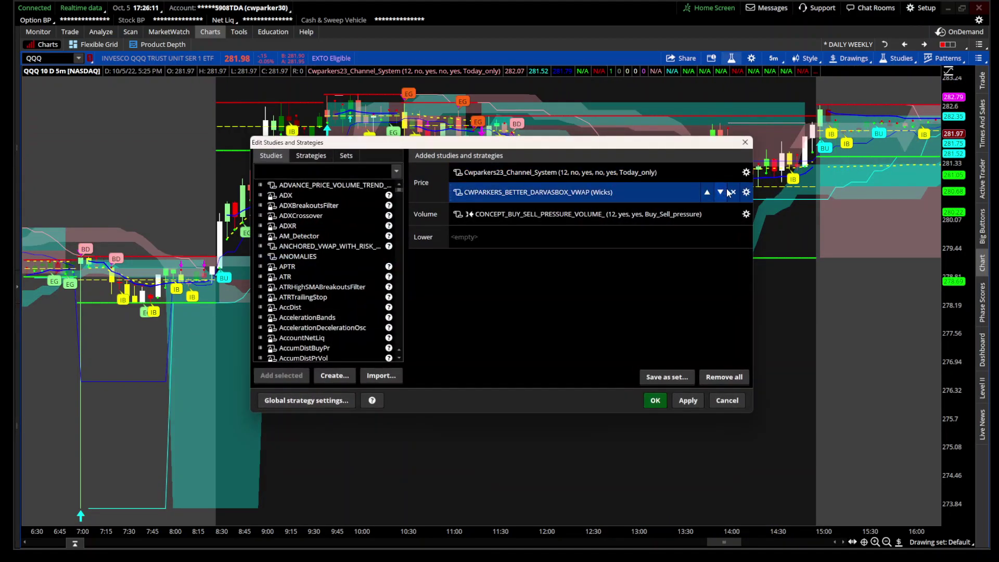
pyautogui.click(733, 192)
pyautogui.click(655, 400)
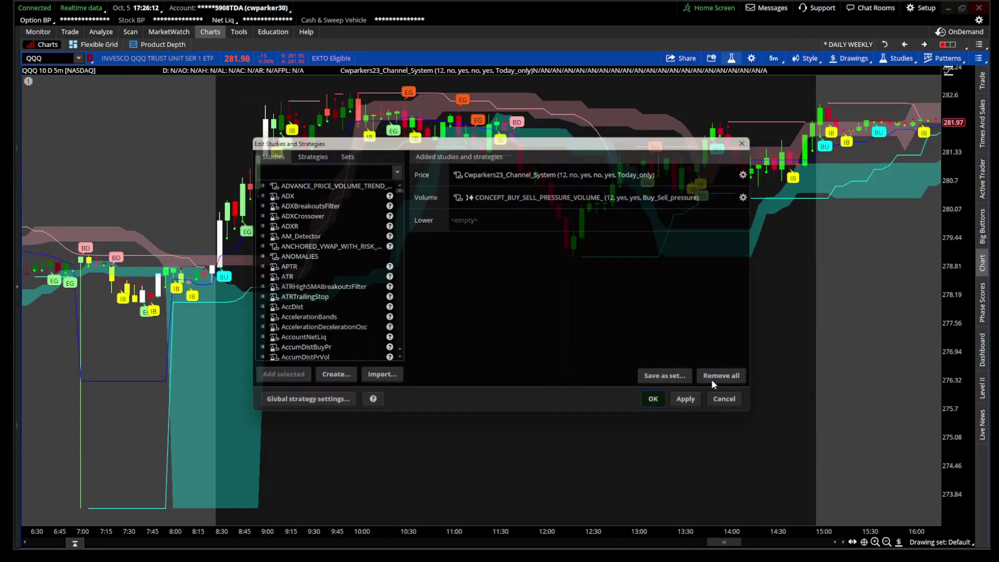
# Switch the QQQ chart to the 1-year daily time frame and extend it to 3 years of daily bars
pyautogui.click(774, 58)
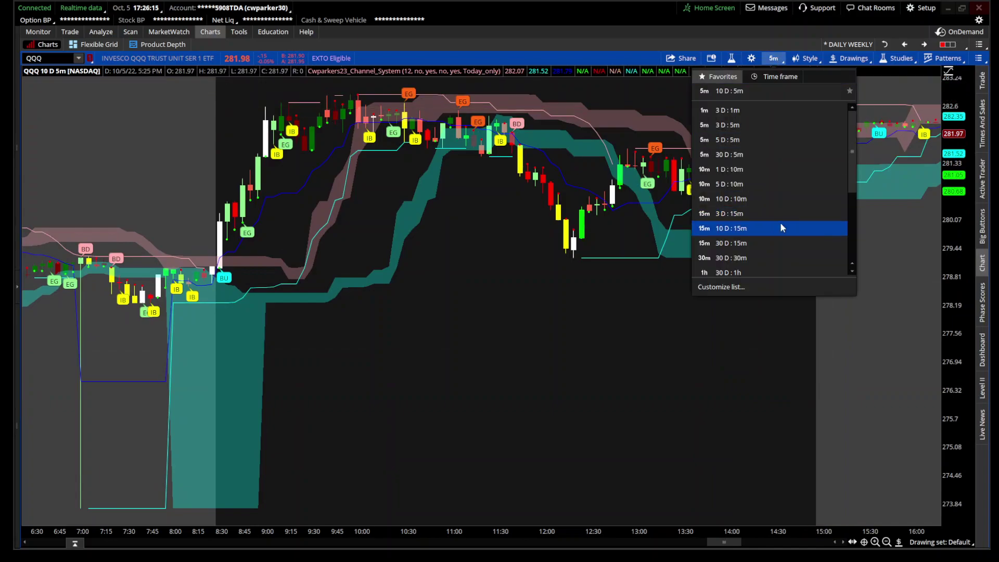
pyautogui.scroll(-3, 770, 242)
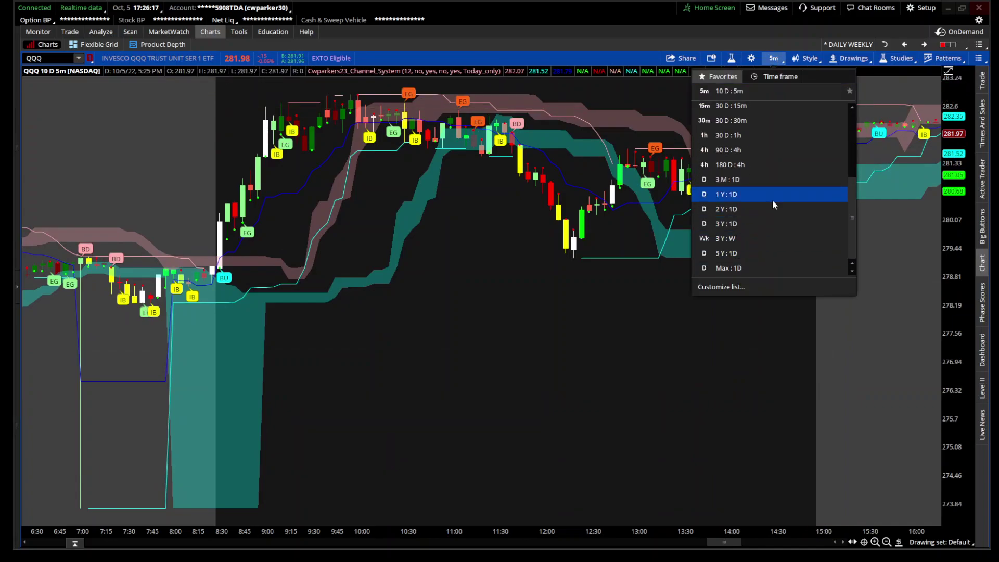
pyautogui.click(772, 200)
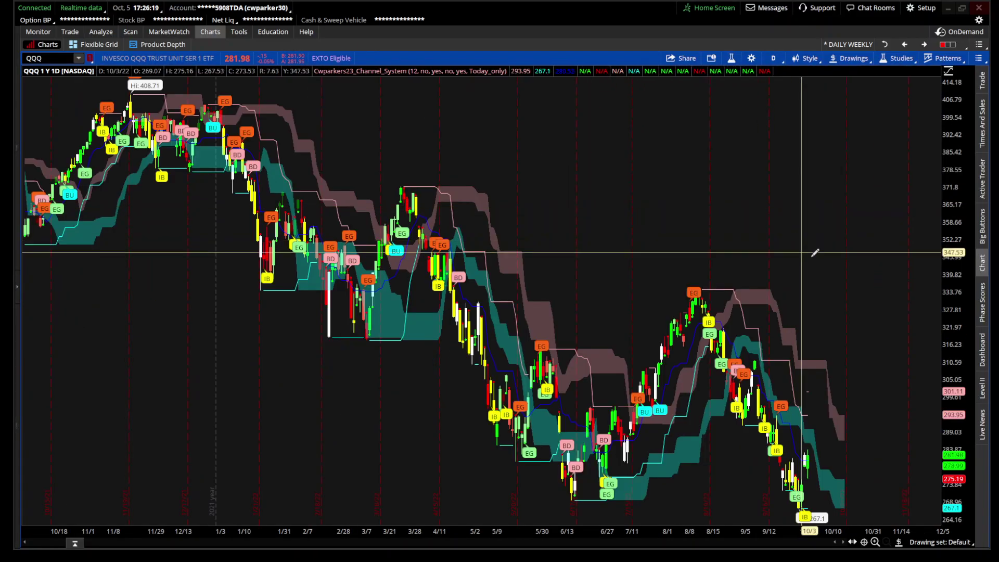
pyautogui.click(774, 58)
pyautogui.scroll(1, 788, 221)
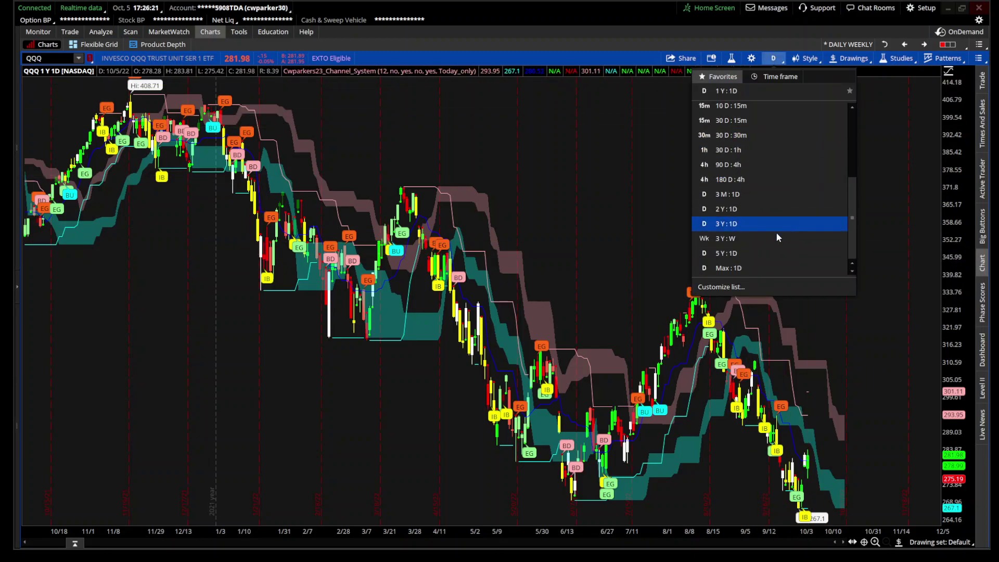
pyautogui.click(772, 223)
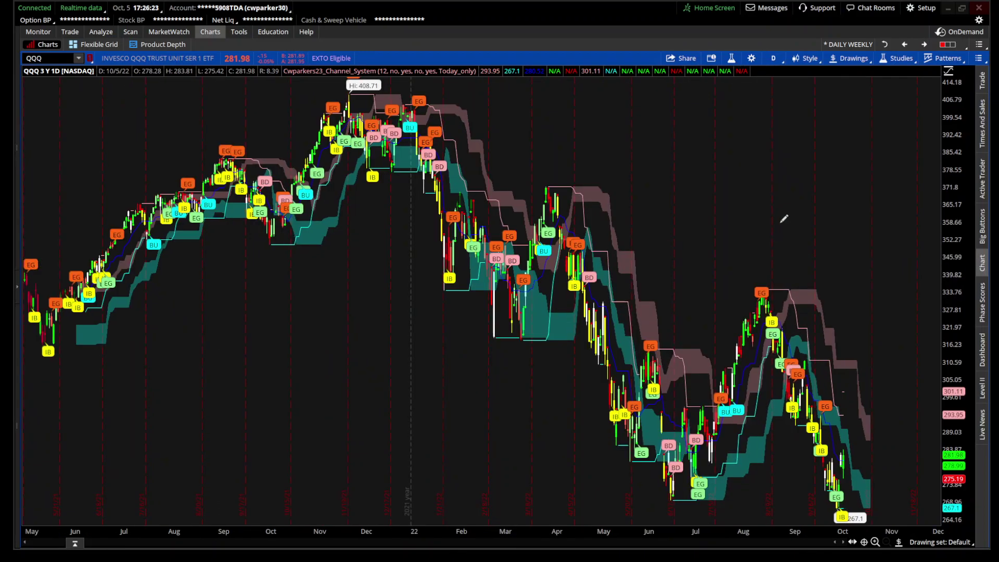
# Undo the clearing of the drawing set on the QQQ daily chart
pyautogui.moveTo(645, 207); pyautogui.dragTo(941, 223)
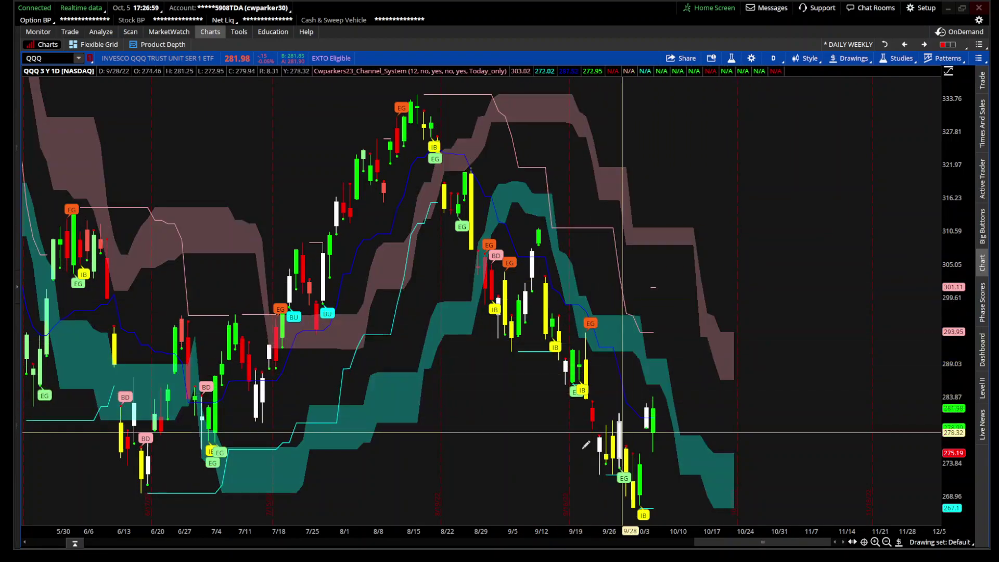
pyautogui.scroll(3, 490, 411)
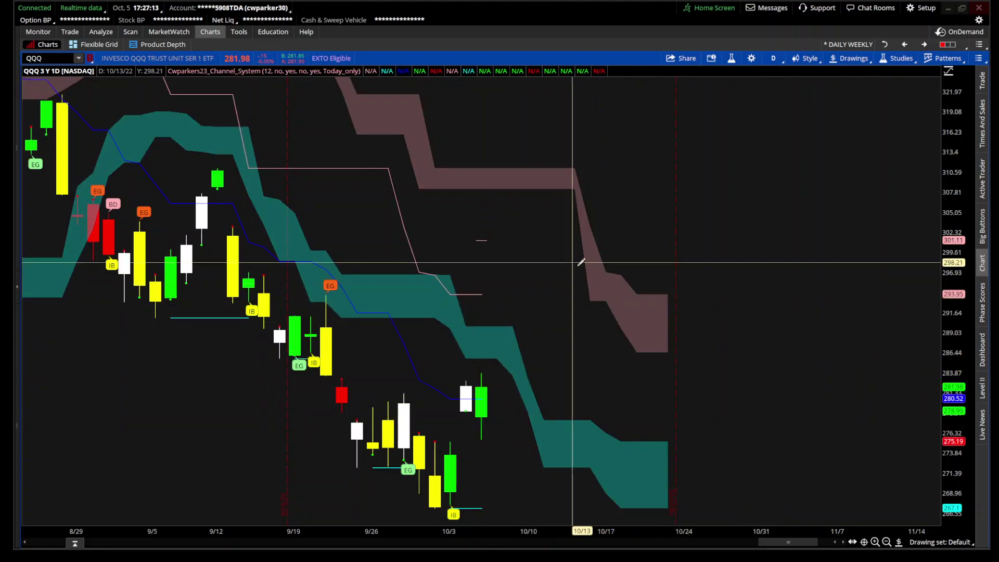
pyautogui.click(851, 59)
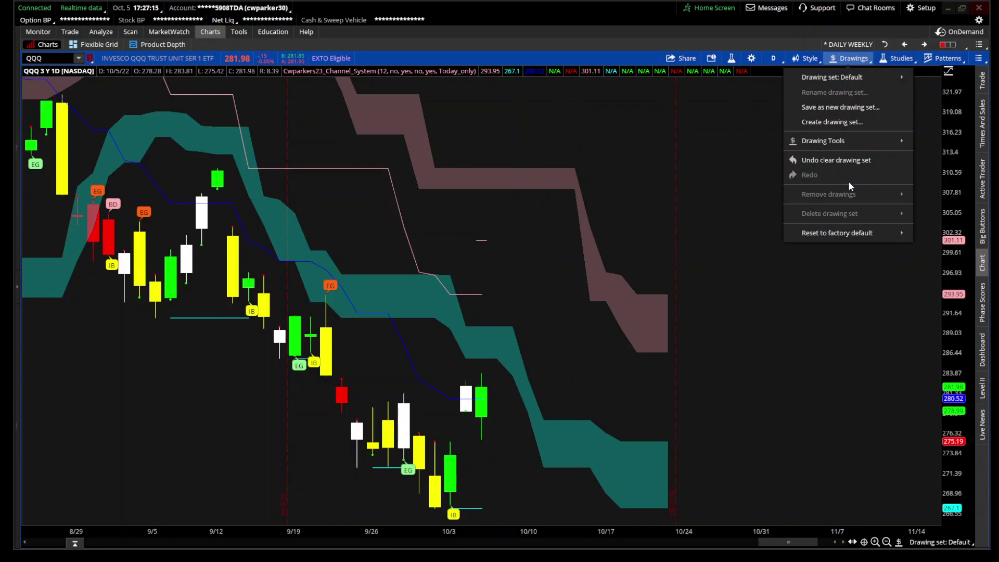
pyautogui.click(827, 160)
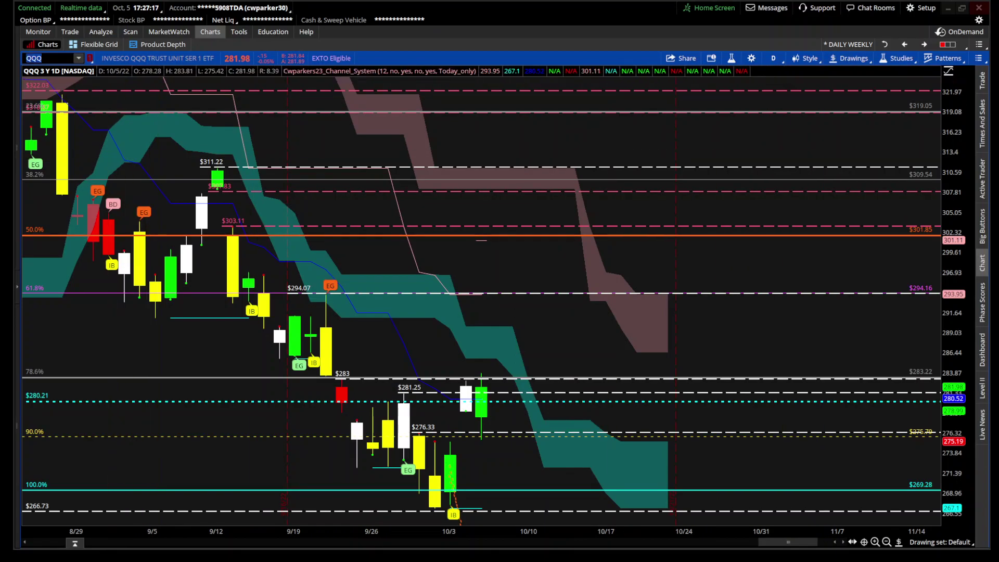
# Load SPY in the daily chart and remove all drawings from its Default drawing set
pyautogui.write('SPY')
pyautogui.press('Return')
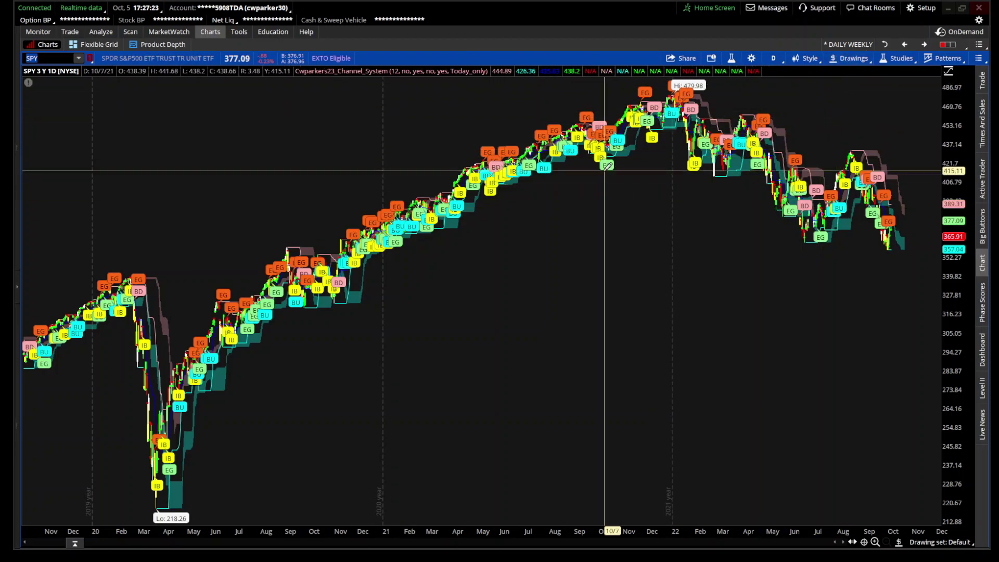
pyautogui.moveTo(602, 169); pyautogui.dragTo(899, 316)
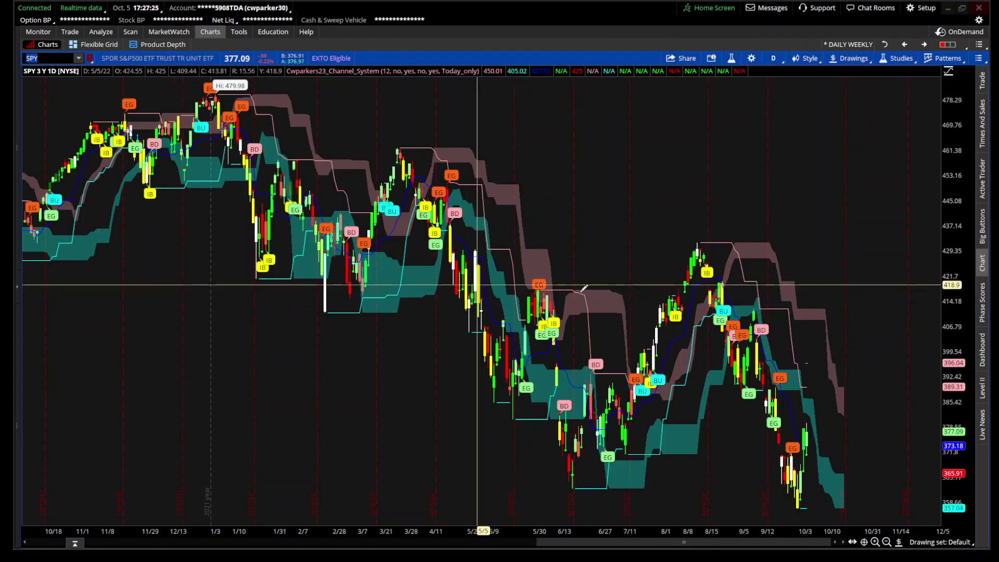
pyautogui.scroll(2, 773, 310)
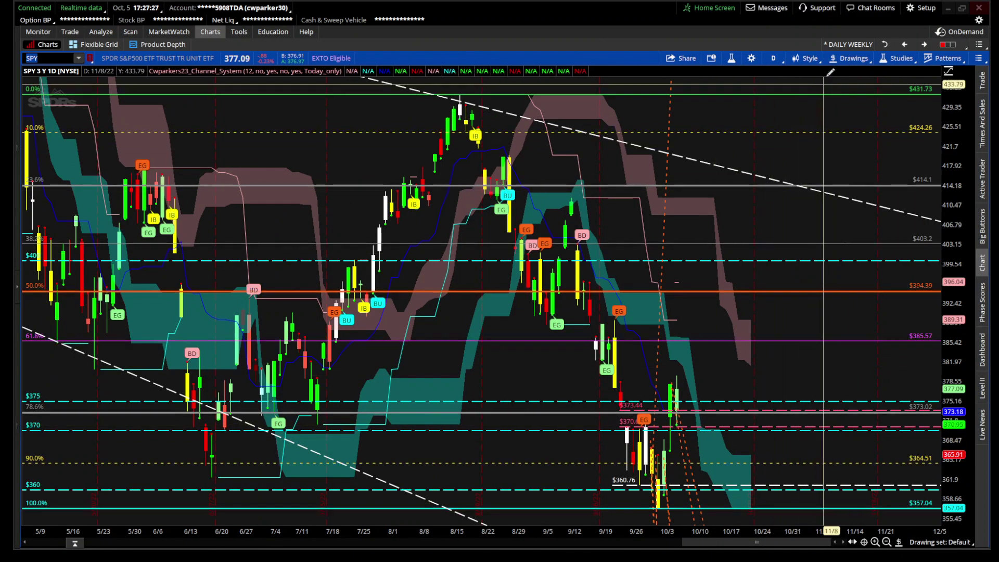
pyautogui.click(848, 58)
pyautogui.click(765, 195)
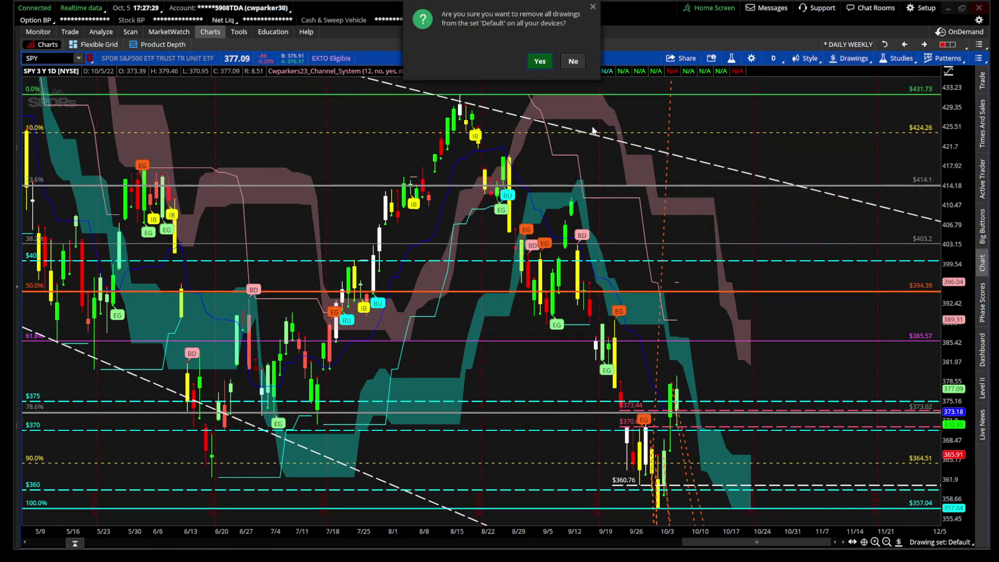
pyautogui.click(539, 62)
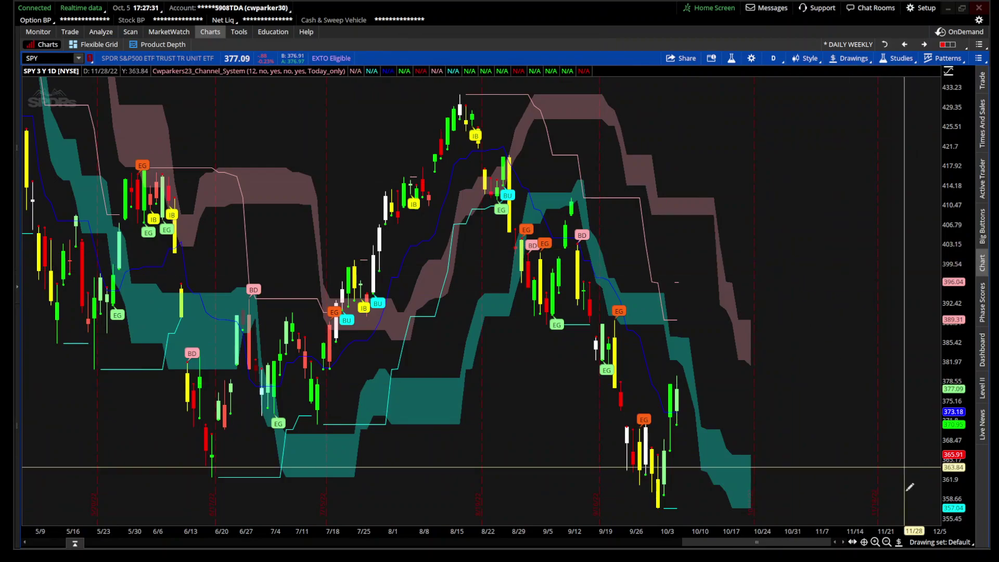
# Examine the channel system's signals on SPY daily bars from June to October 2022 and from February to July 2020
pyautogui.scroll(3, 827, 542)
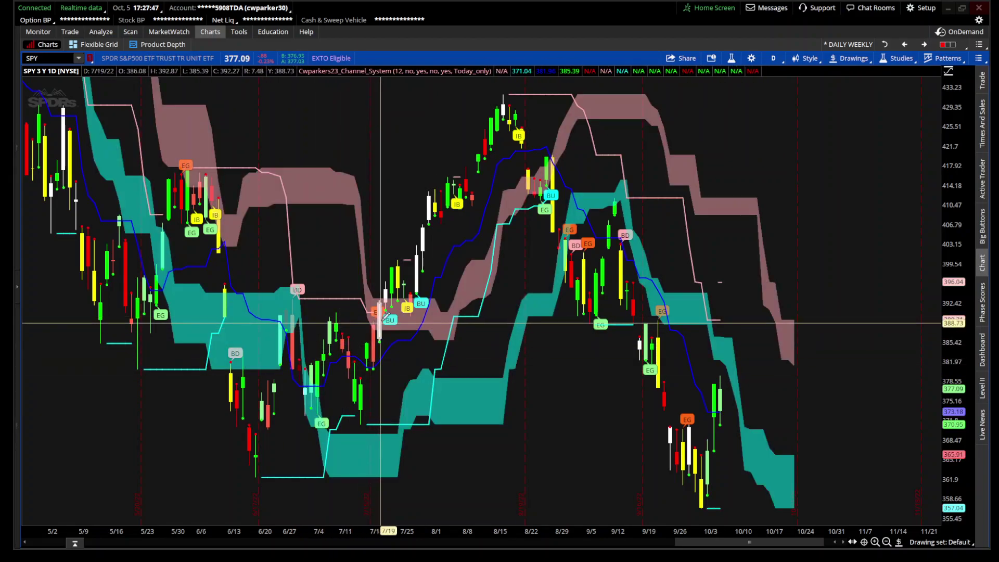
pyautogui.moveTo(330, 312); pyautogui.dragTo(190, 313)
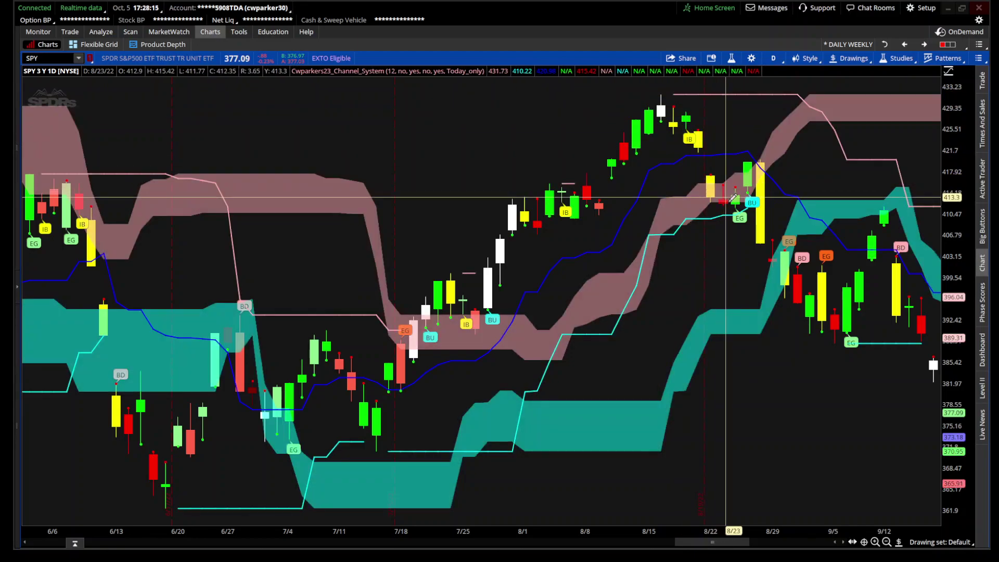
pyautogui.scroll(-10, 811, 375)
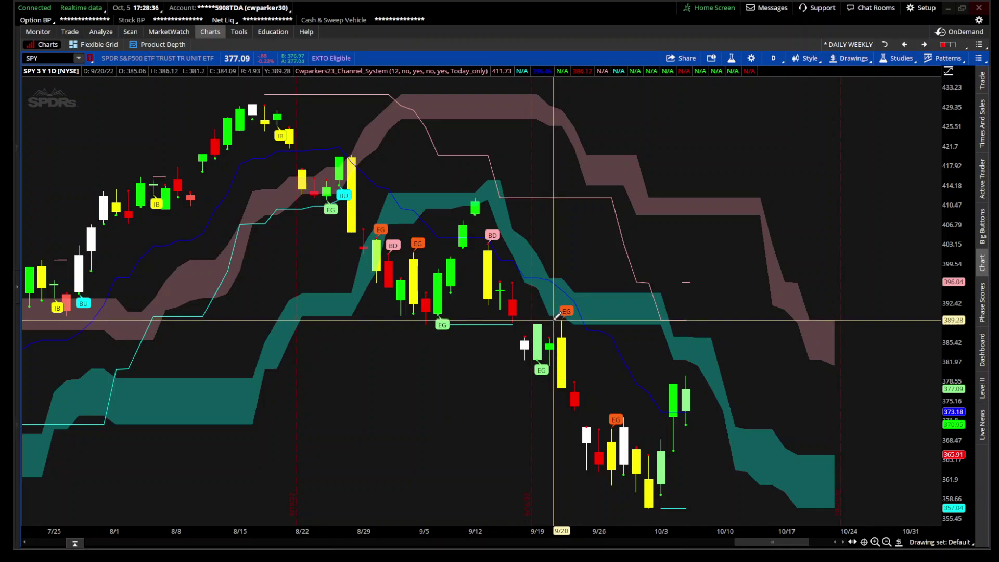
pyautogui.click(887, 542)
pyautogui.click(887, 542)
pyautogui.click(886, 542)
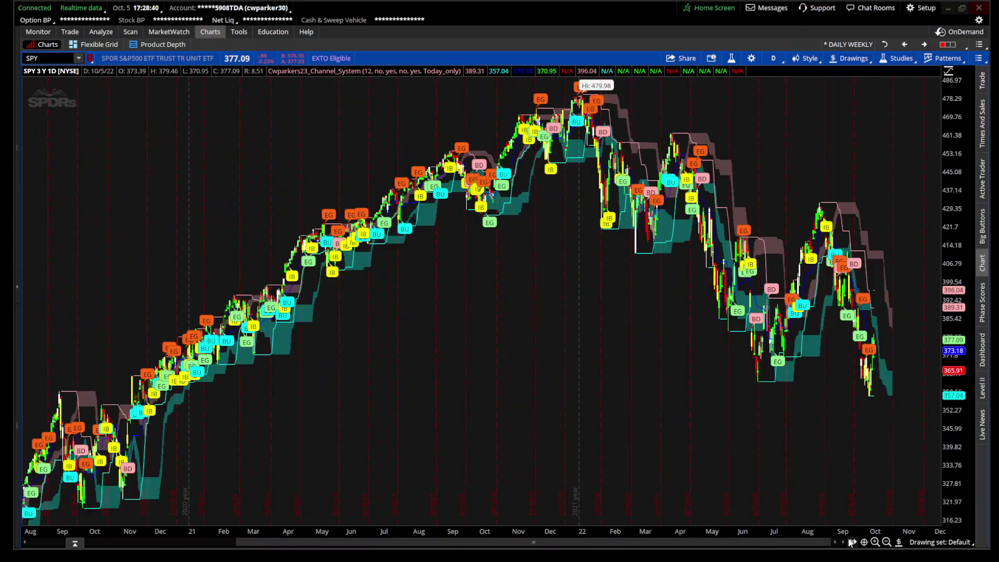
pyautogui.click(773, 58)
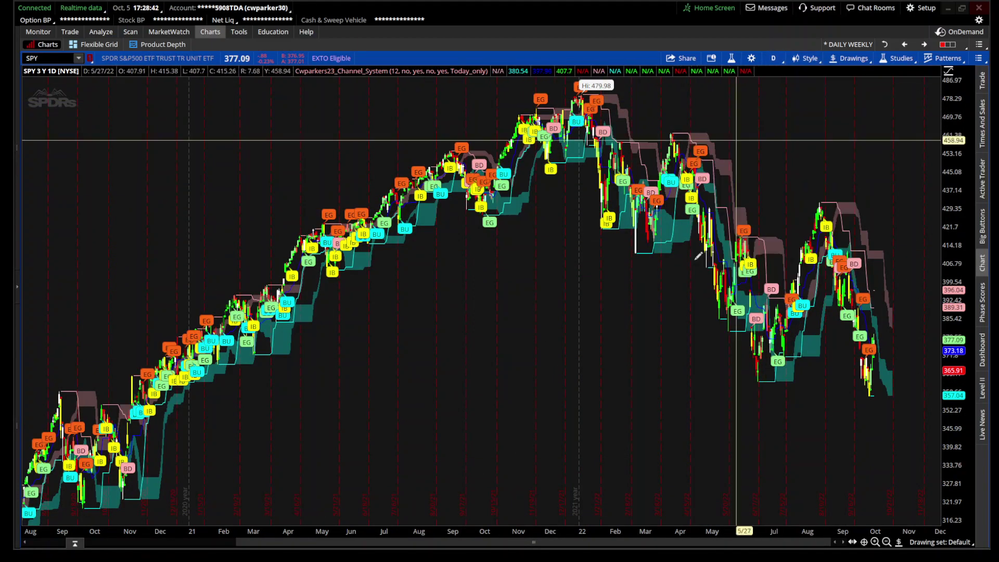
pyautogui.moveTo(657, 542); pyautogui.dragTo(572, 541)
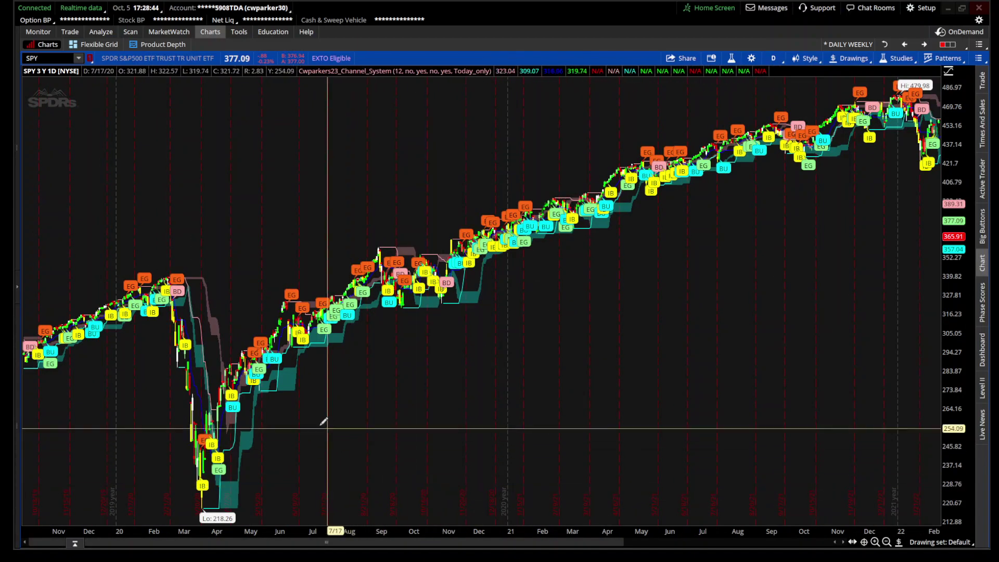
pyautogui.scroll(3, 323, 417)
pyautogui.moveTo(325, 395); pyautogui.dragTo(432, 394)
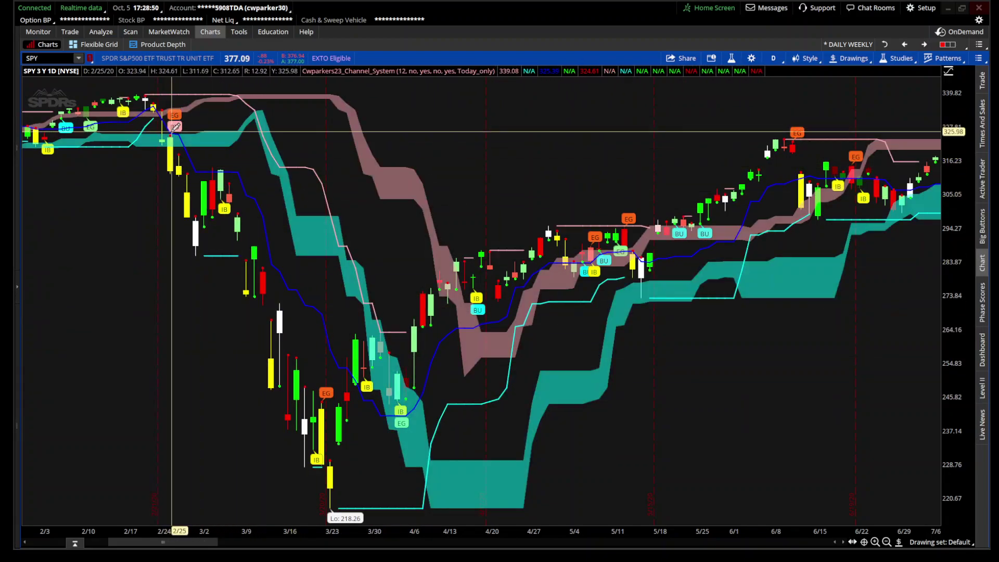
# Set the channel system study's "show only today" input to All and apply it to the SPY chart
pyautogui.click(731, 58)
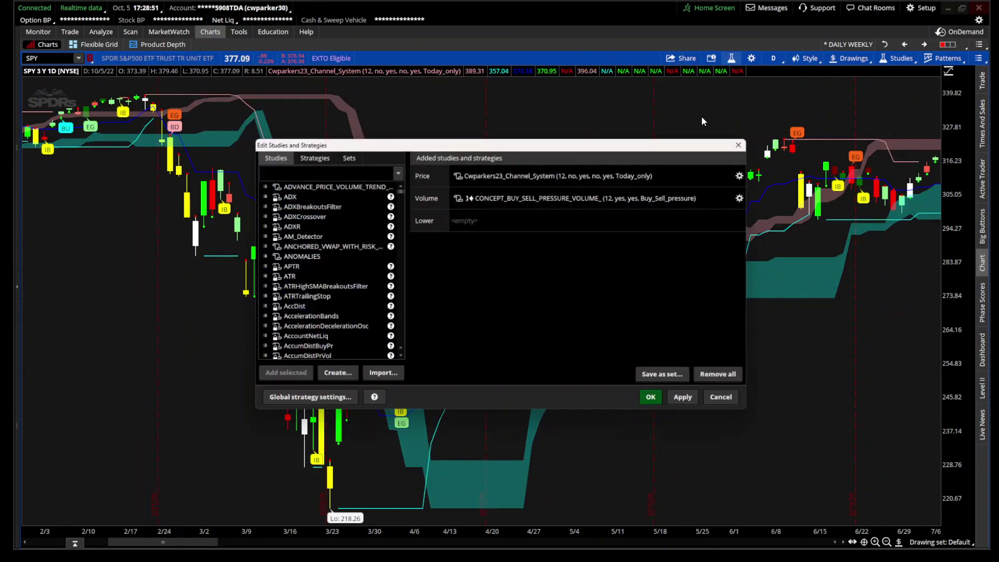
pyautogui.click(747, 173)
pyautogui.click(457, 264)
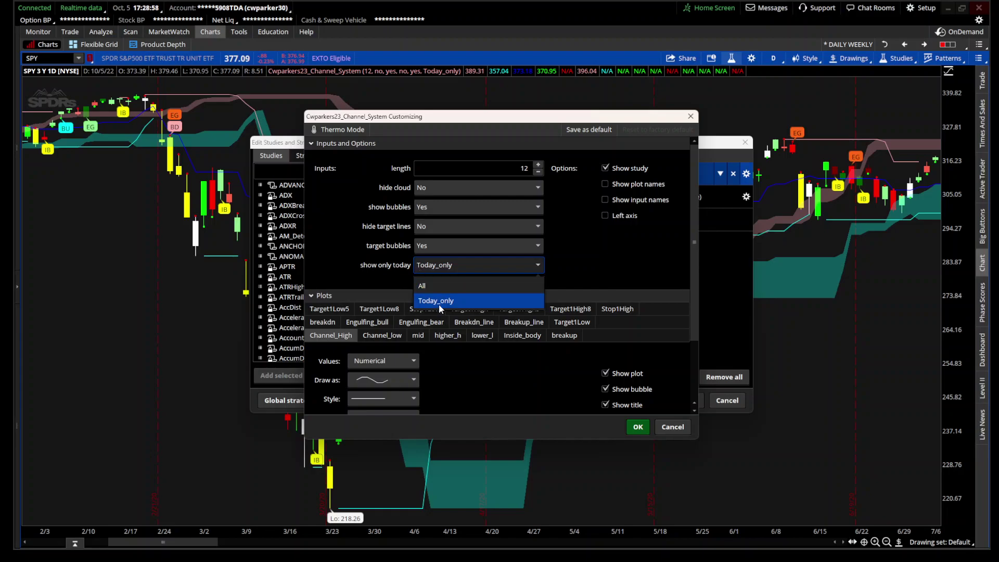
pyautogui.click(441, 284)
pyautogui.click(638, 427)
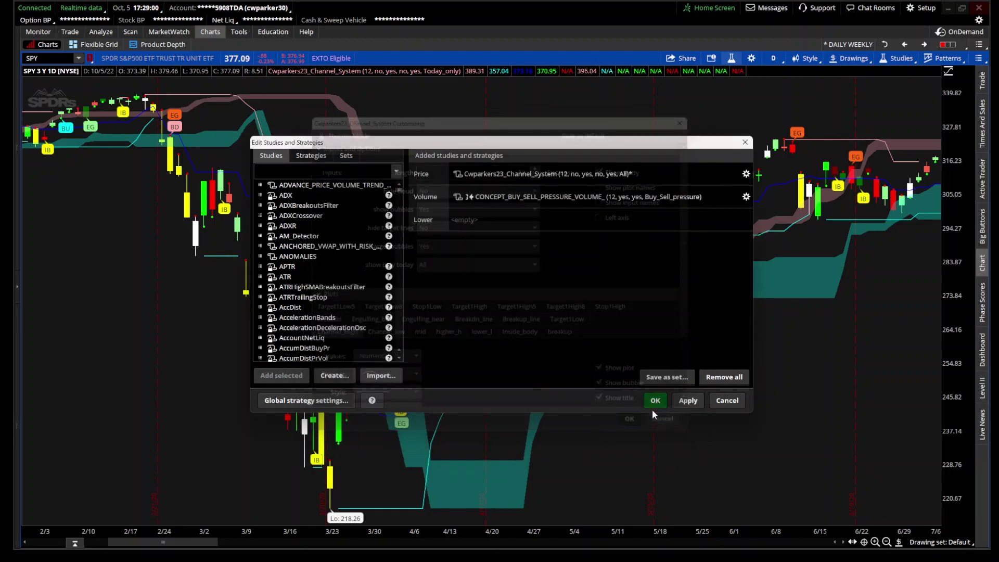
pyautogui.click(658, 401)
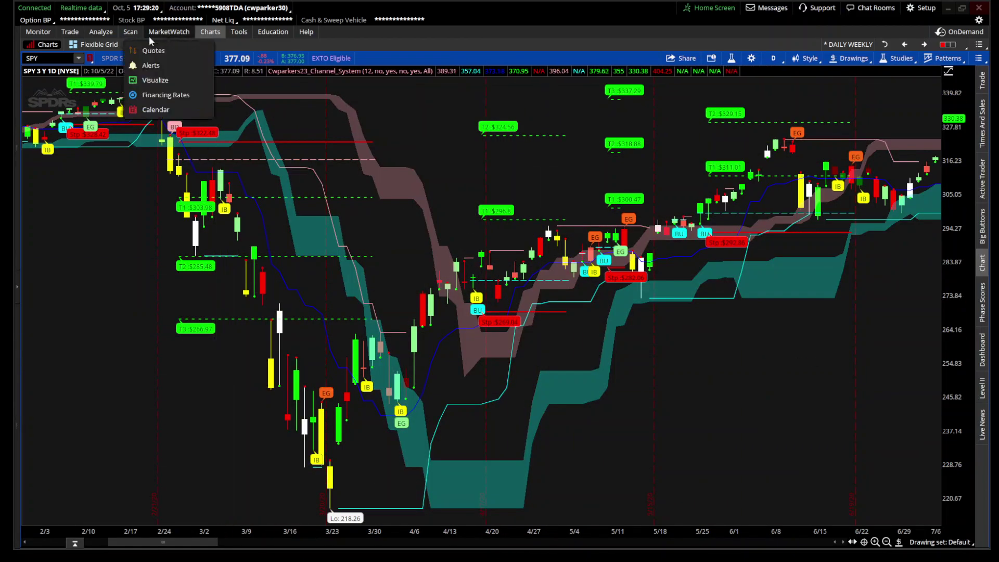
# Review the scan's custom filter requiring the channel system study's breakup plot to be true on daily bars, and run the stock scan
pyautogui.click(131, 32)
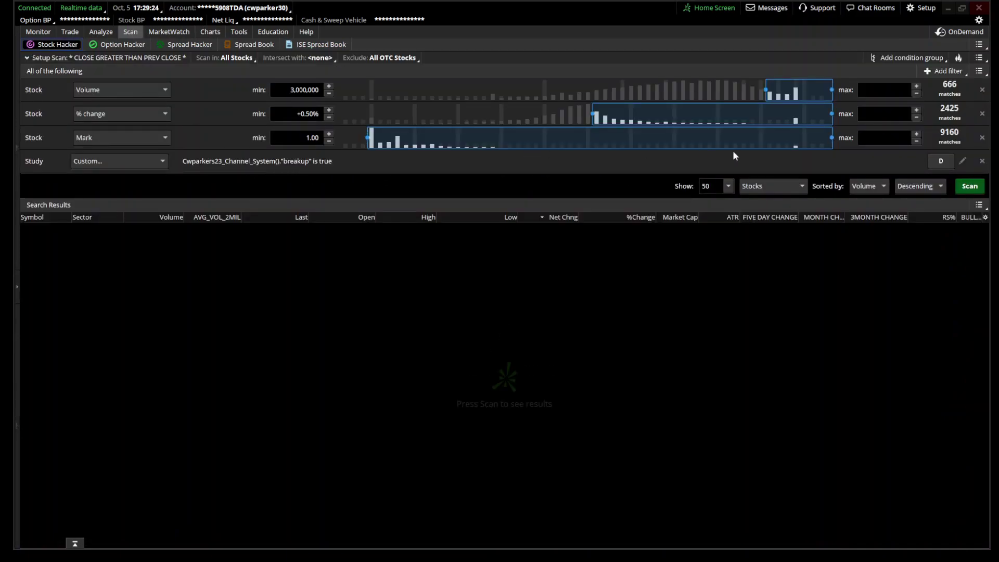
pyautogui.click(958, 161)
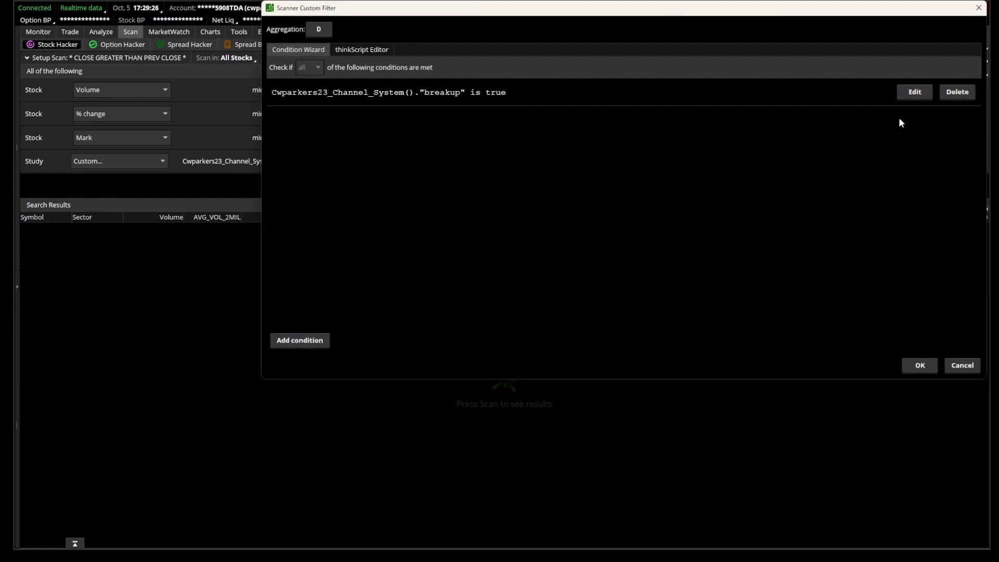
pyautogui.click(905, 91)
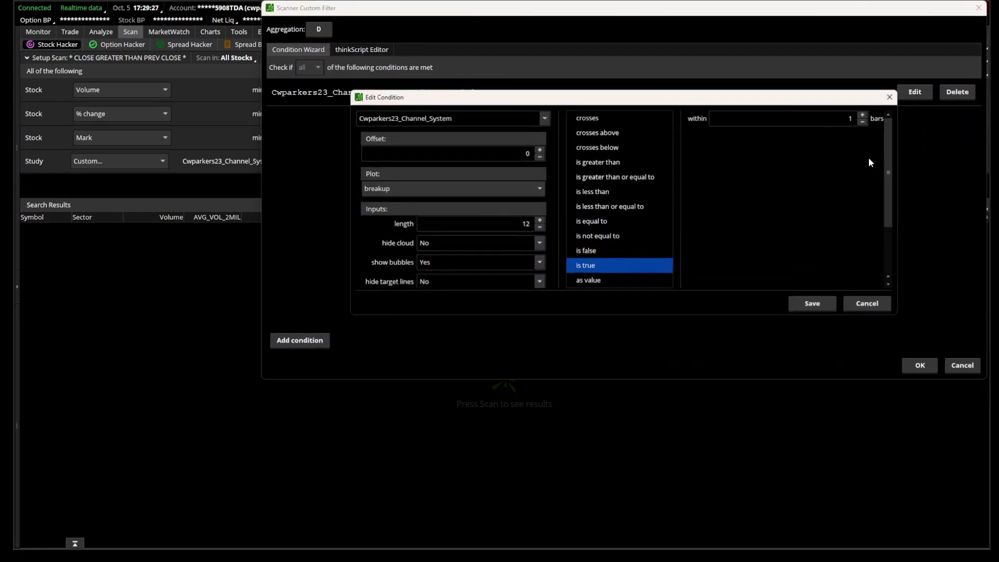
pyautogui.click(455, 193)
pyautogui.click(454, 194)
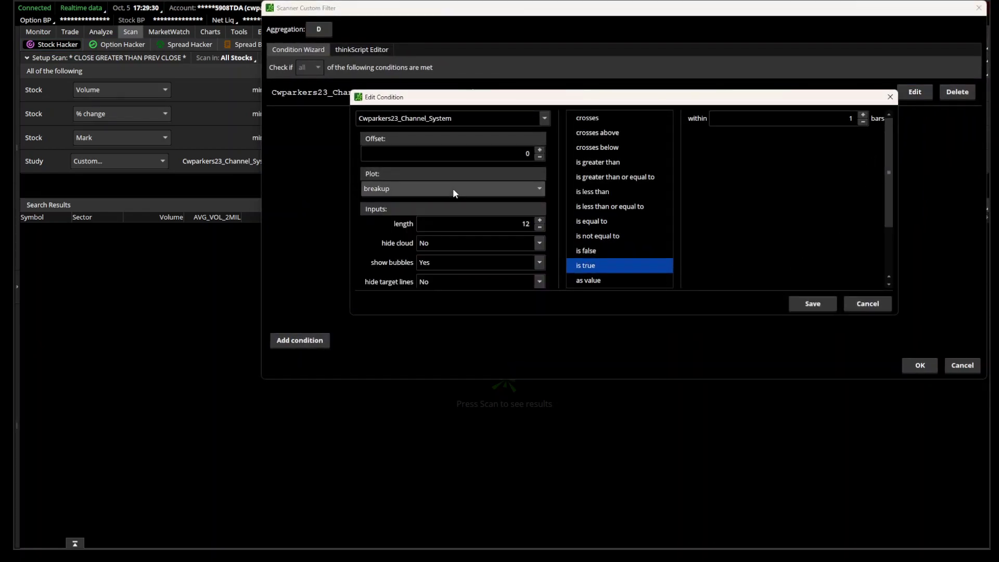
pyautogui.click(832, 304)
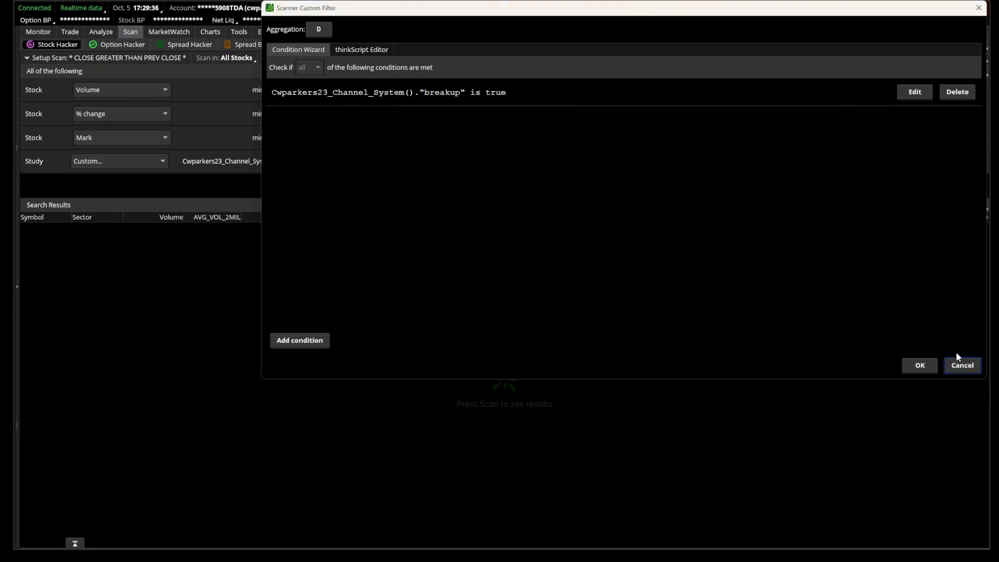
pyautogui.click(968, 368)
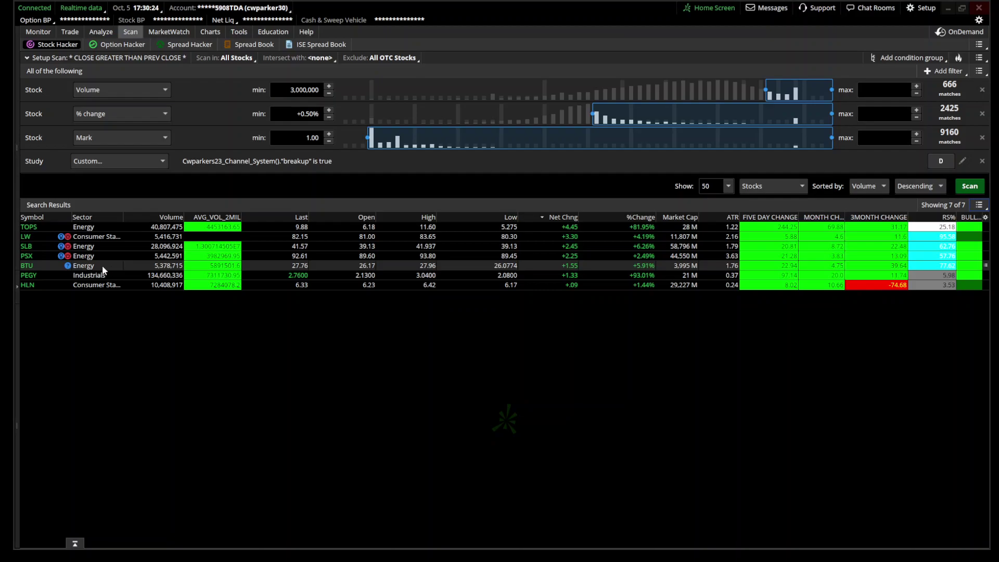
# Return to the SPY daily chart and undo the clearing of its drawing set
pyautogui.click(216, 33)
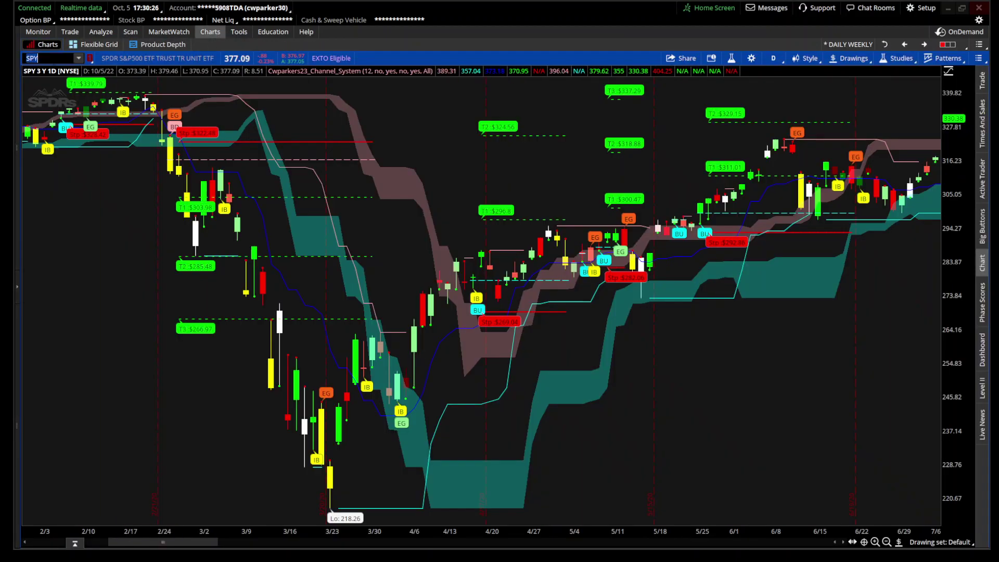
pyautogui.click(855, 61)
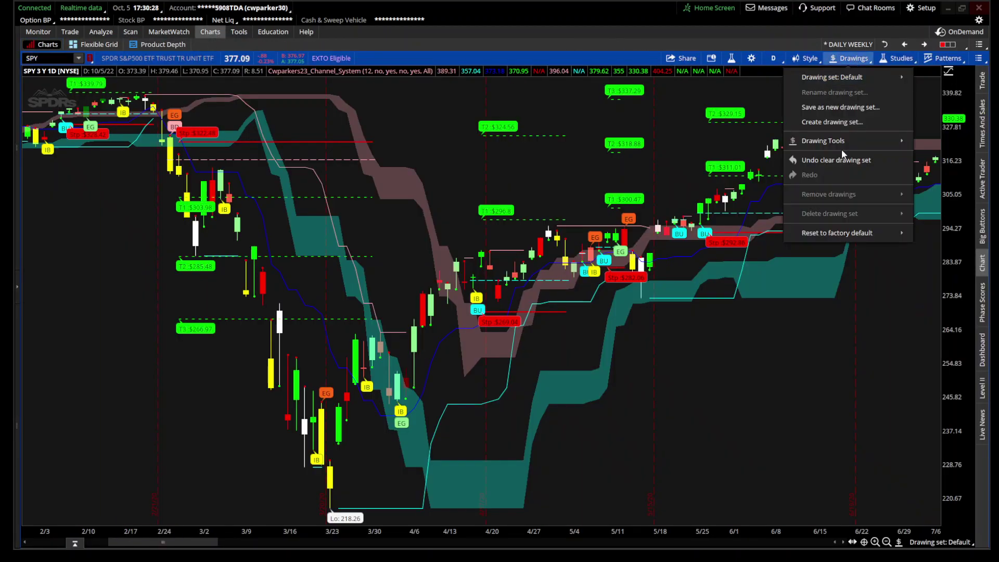
pyautogui.click(815, 167)
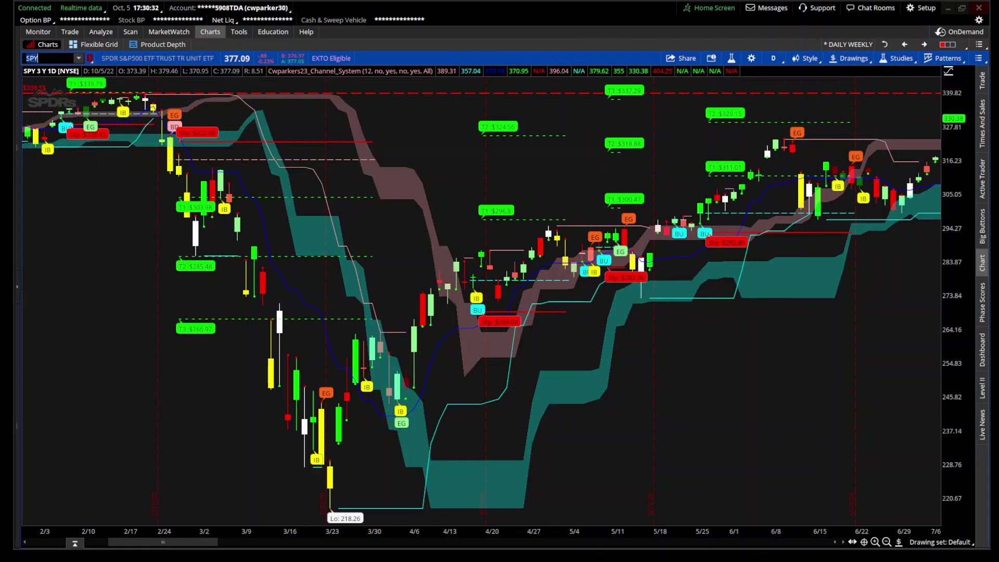
# Load BTU from the scan results in the daily chart
pyautogui.write('BTU')
pyautogui.press('Return')
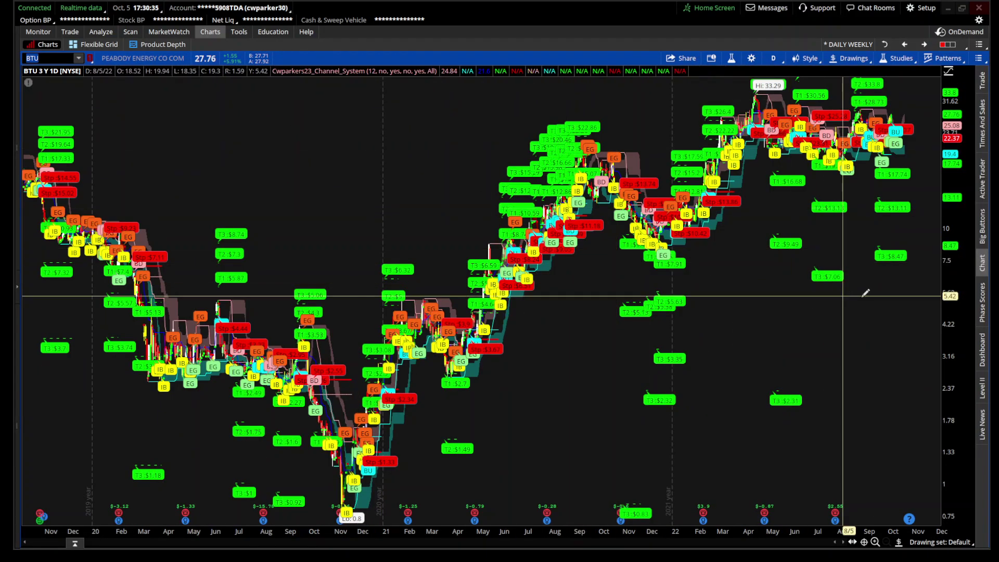
pyautogui.moveTo(770, 291); pyautogui.dragTo(936, 271)
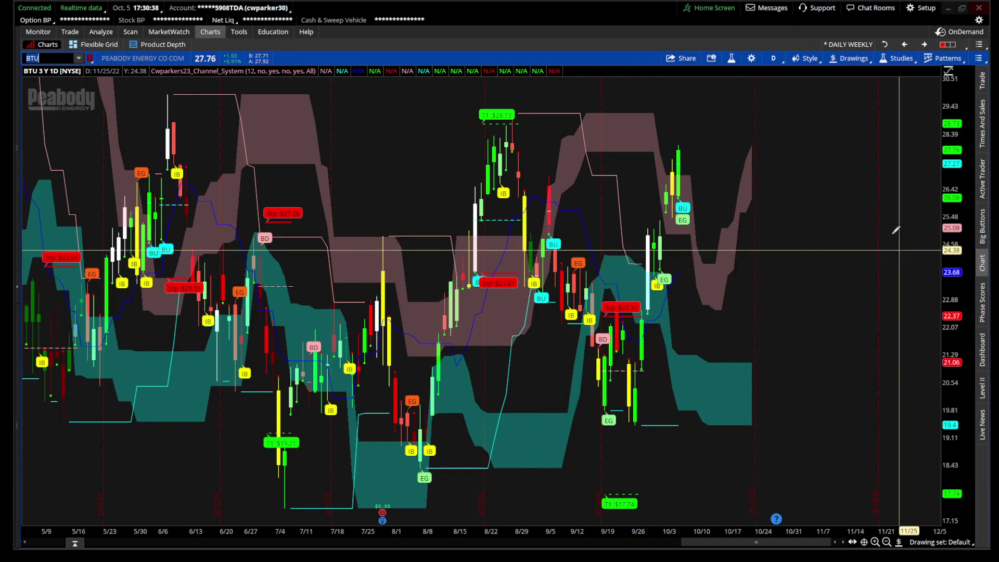
pyautogui.rightClick(890, 230)
pyautogui.click(894, 234)
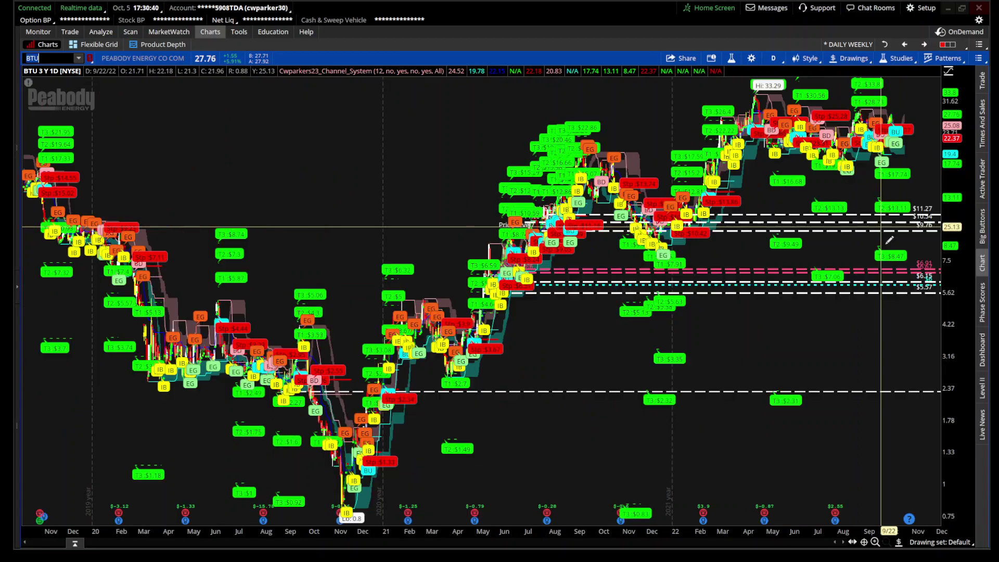
# Set the channel system study's "show only today" input to Today_only and apply it to the BTU daily chart
pyautogui.click(732, 58)
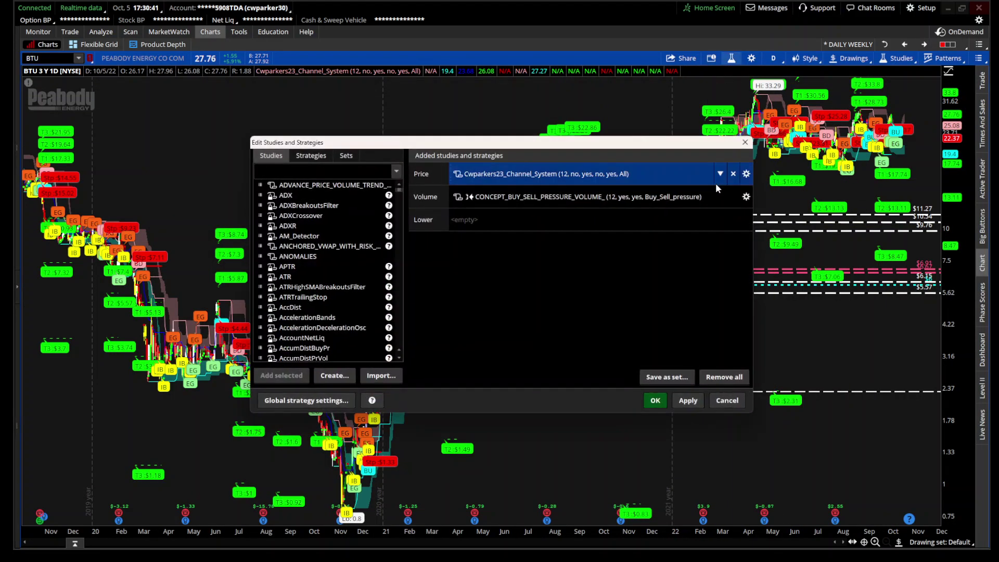
pyautogui.click(746, 173)
pyautogui.click(523, 265)
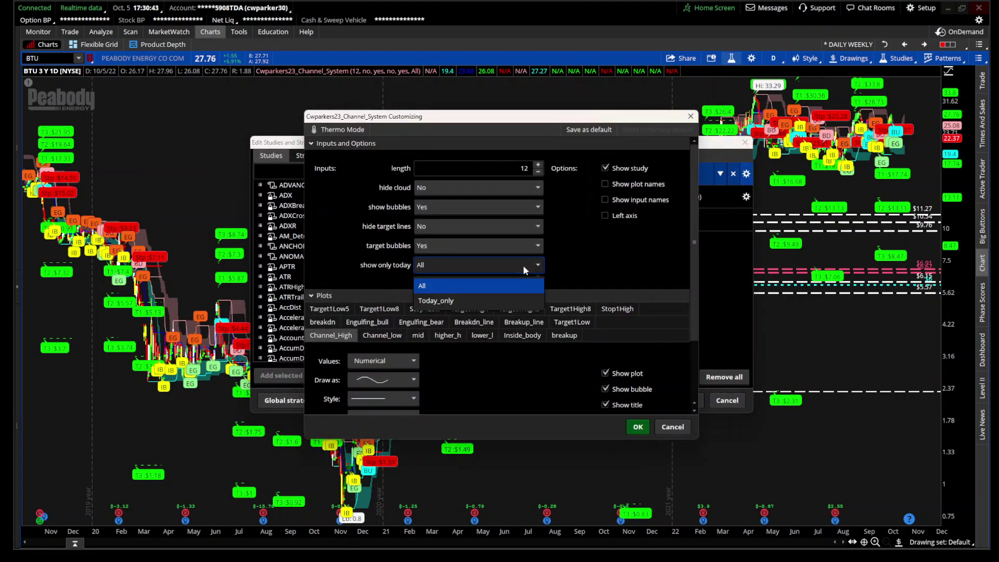
pyautogui.click(508, 300)
pyautogui.click(636, 426)
pyautogui.press('Return')
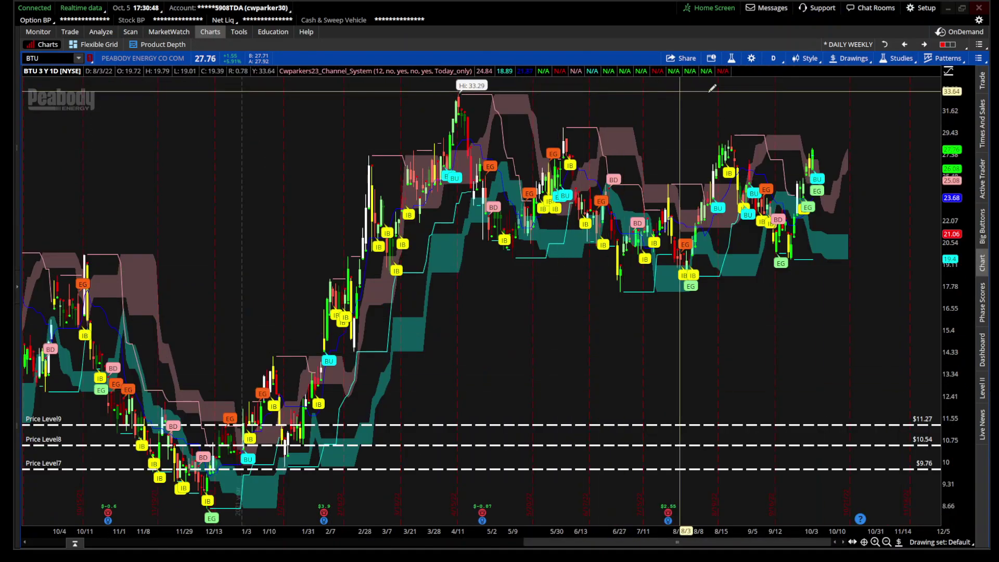
# Set the channel system study's "show bubbles" input to No and examine BTU's daily bars from late June to October 2022
pyautogui.click(731, 58)
pyautogui.click(746, 174)
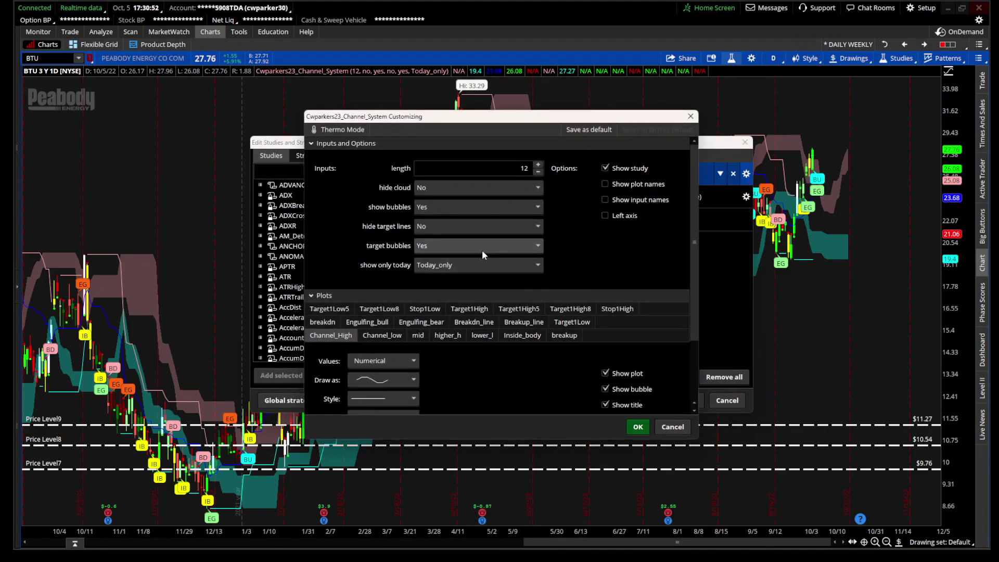
pyautogui.click(461, 207)
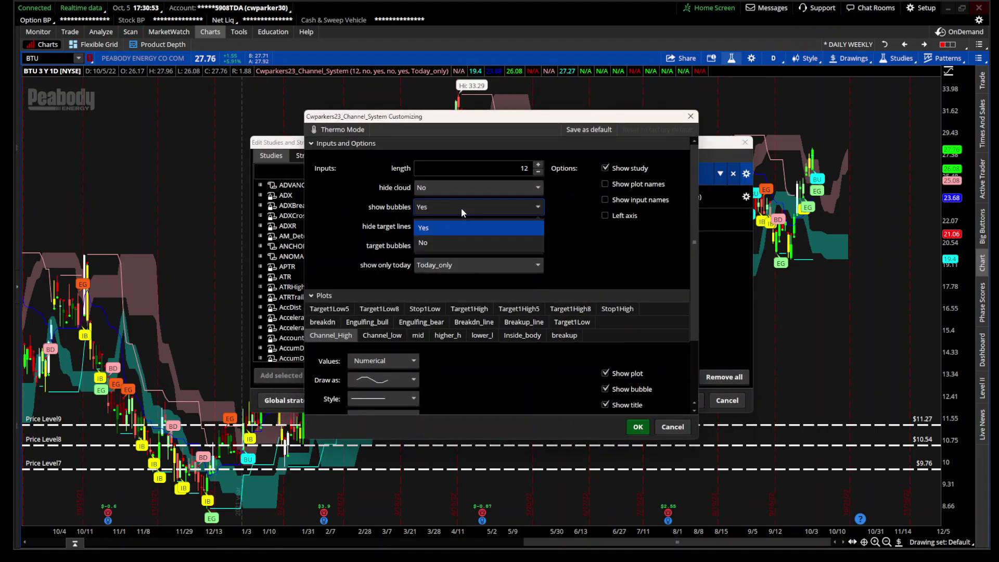
pyautogui.click(461, 242)
pyautogui.click(638, 426)
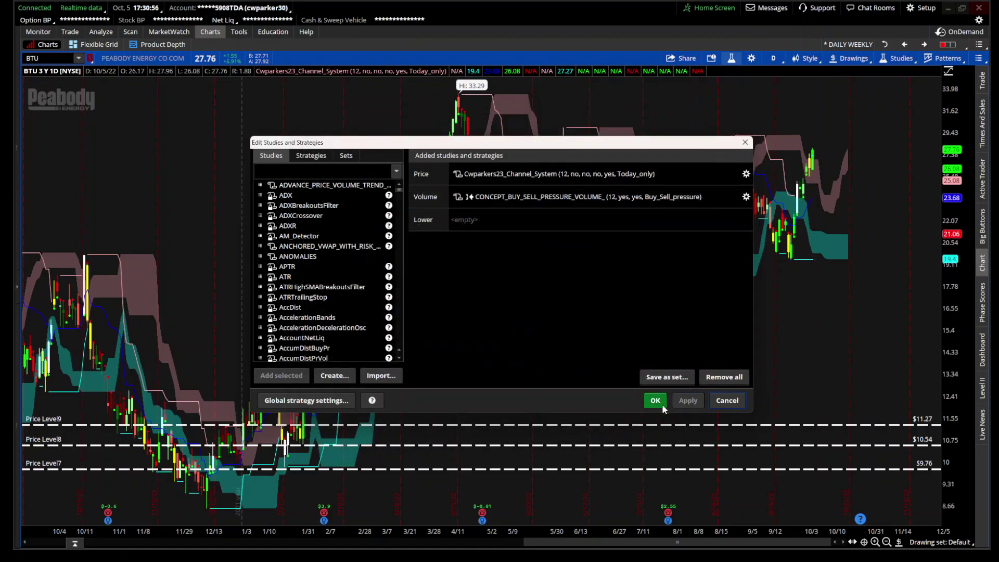
pyautogui.click(662, 405)
pyautogui.scroll(3, 533, 312)
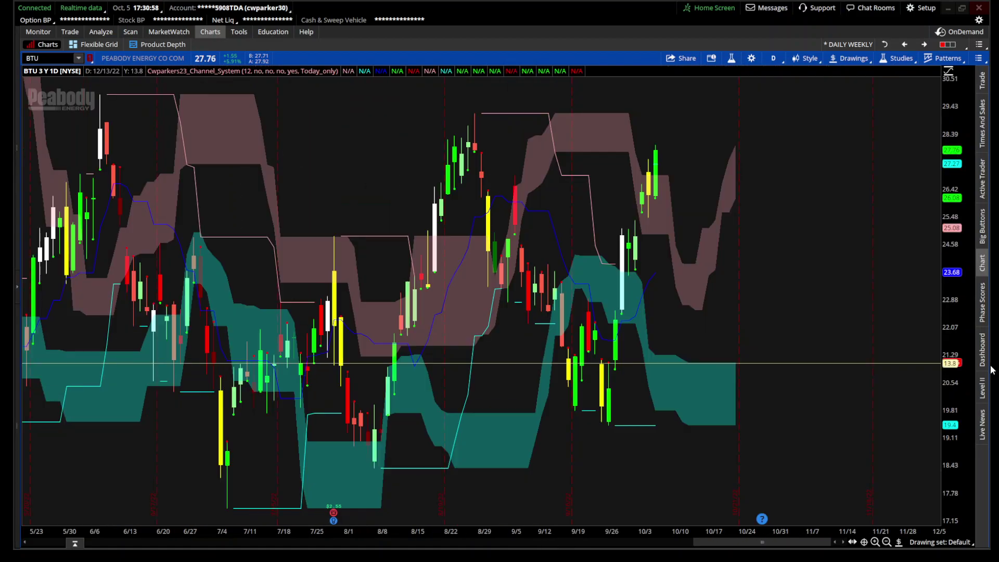
pyautogui.scroll(3, 827, 357)
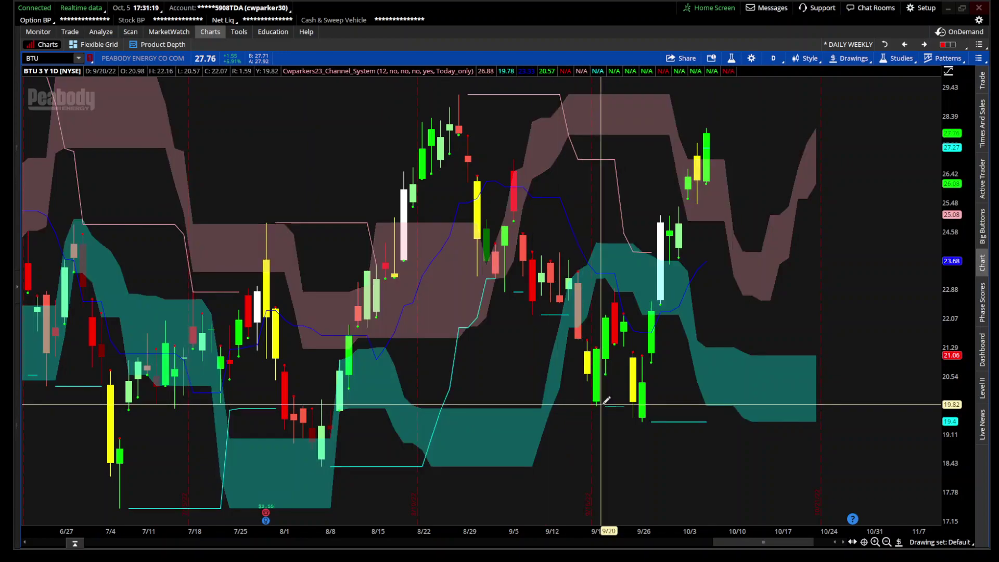
pyautogui.click(887, 542)
pyautogui.click(887, 542)
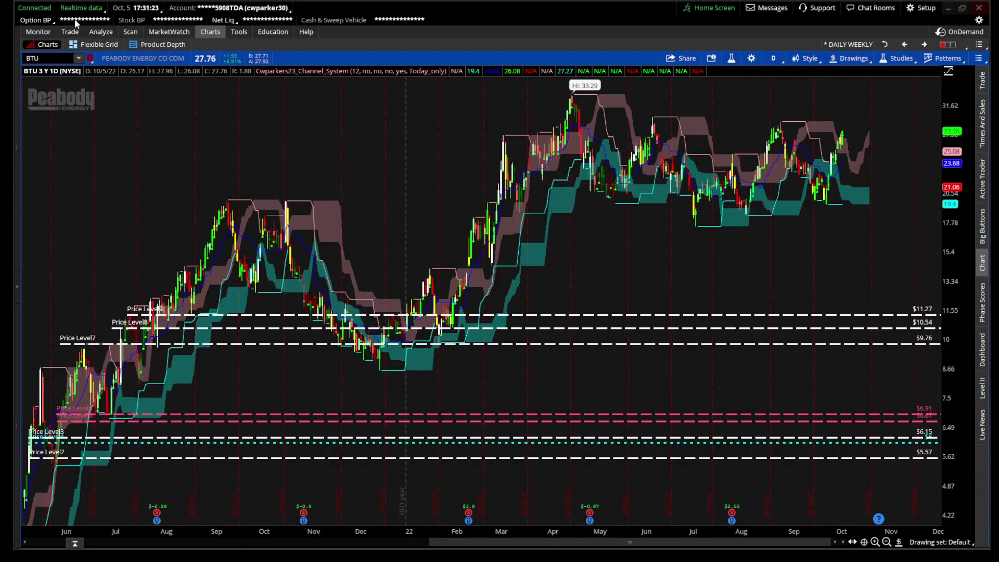
# Load TOPS from the scan results in the daily chart and inspect its September and October 2022 bars
pyautogui.click(125, 31)
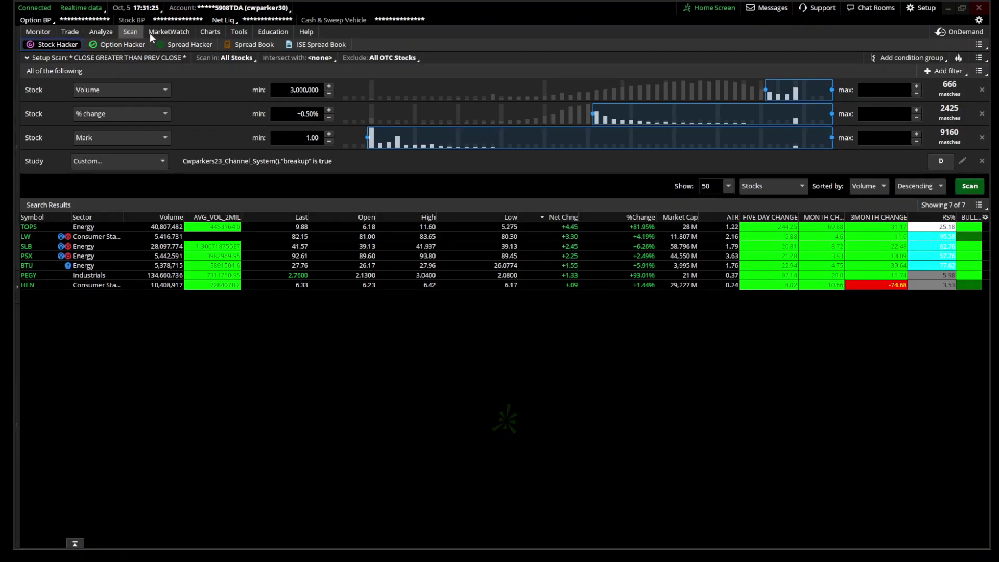
pyautogui.click(210, 31)
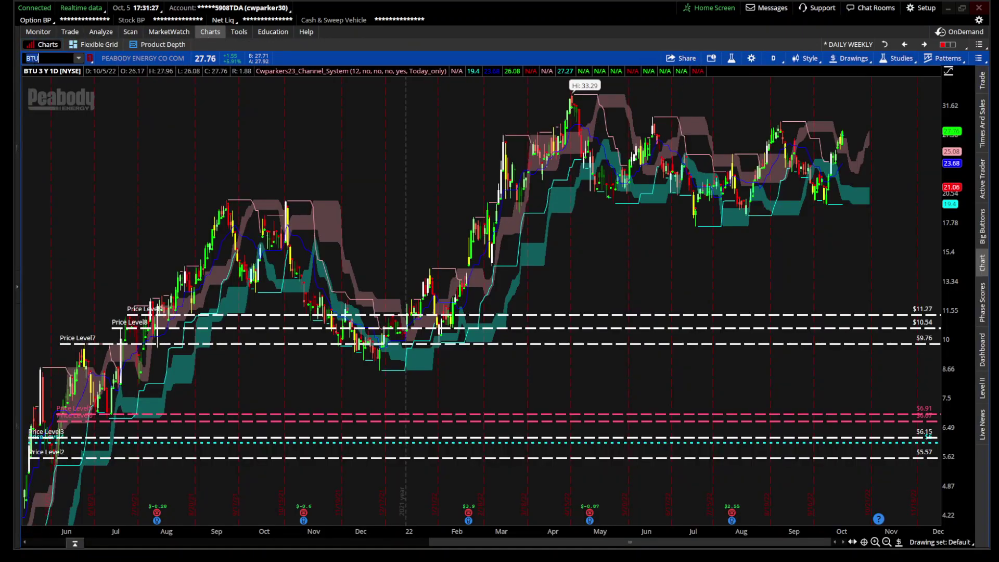
pyautogui.write('TOPS')
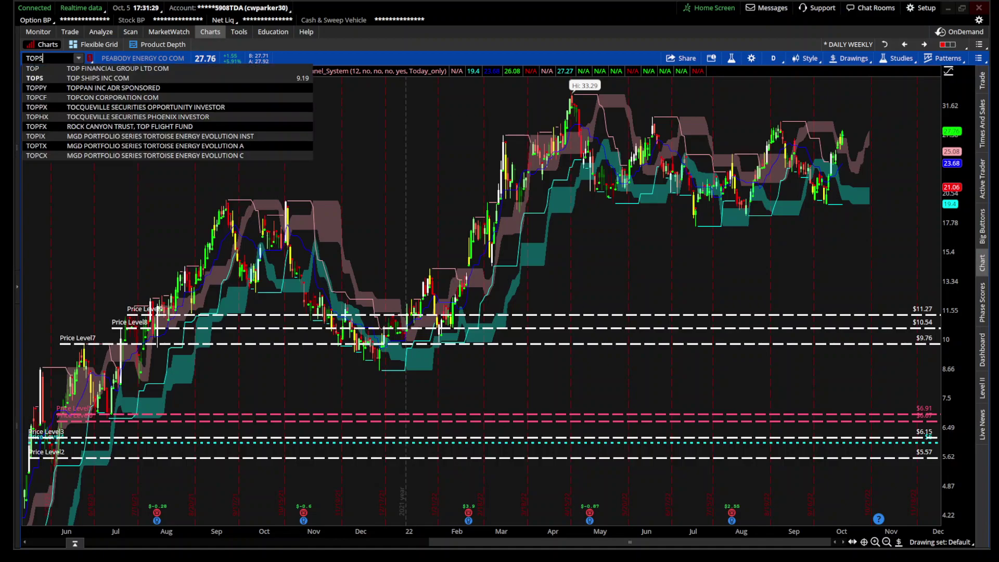
pyautogui.press('Return')
pyautogui.moveTo(786, 207); pyautogui.dragTo(932, 222)
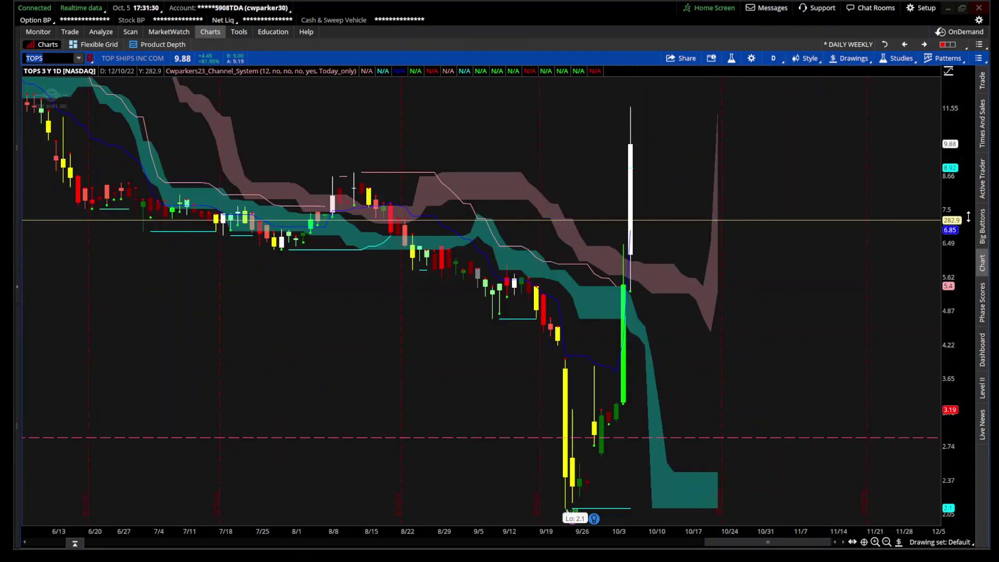
pyautogui.moveTo(502, 297); pyautogui.dragTo(787, 297)
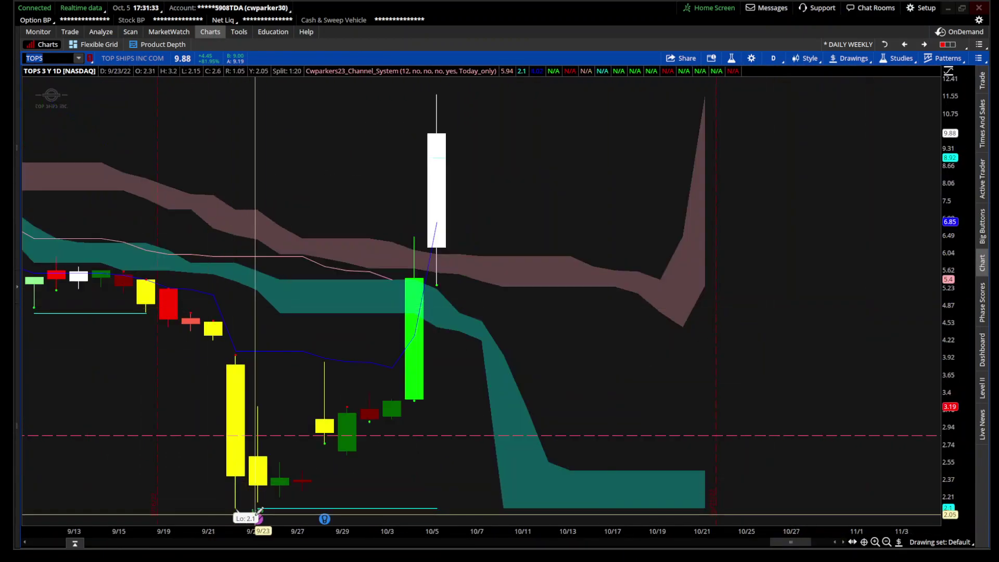
# Switch the TOPS chart to the 3 D : 5m time frame and examine the channel system's targets and stops on October 5
pyautogui.click(774, 58)
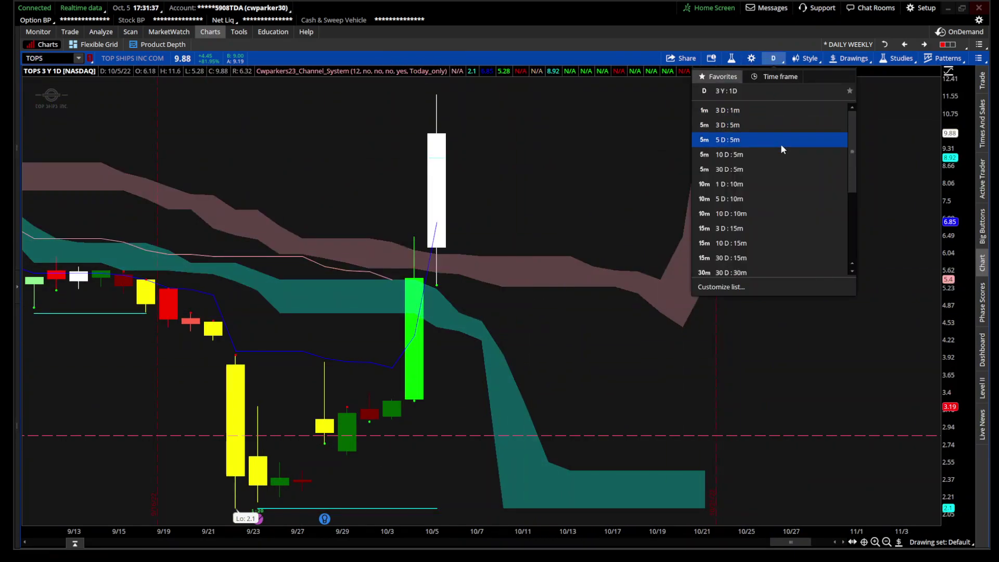
pyautogui.click(783, 129)
pyautogui.moveTo(536, 182); pyautogui.dragTo(914, 185)
pyautogui.moveTo(208, 306); pyautogui.dragTo(747, 307)
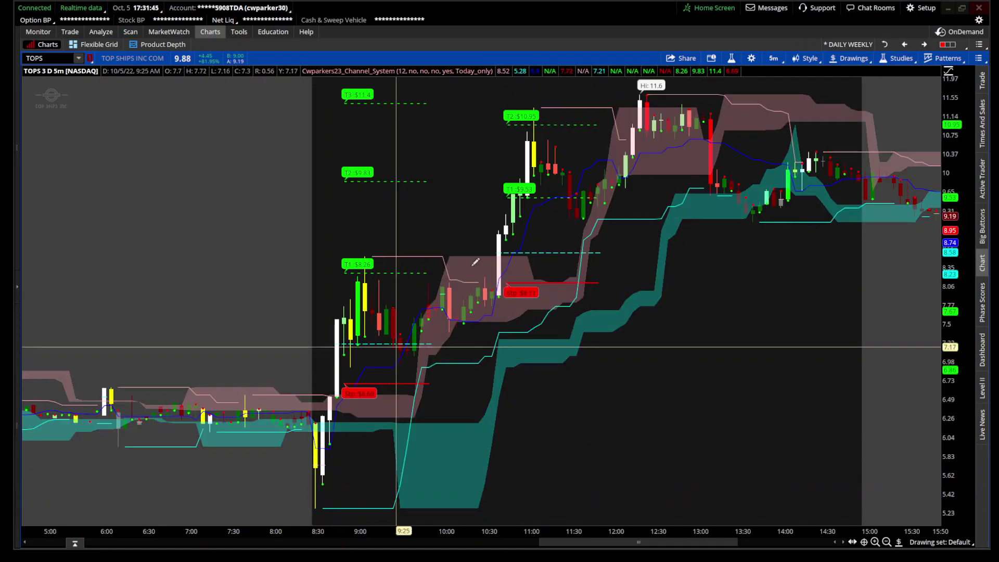
pyautogui.moveTo(147, 196); pyautogui.dragTo(885, 232)
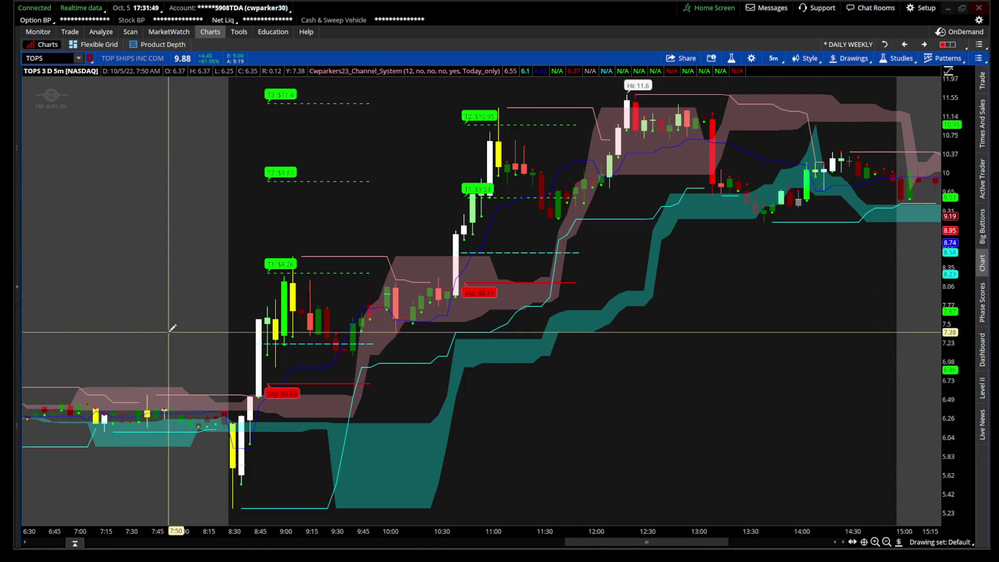
pyautogui.moveTo(781, 354); pyautogui.dragTo(83, 357)
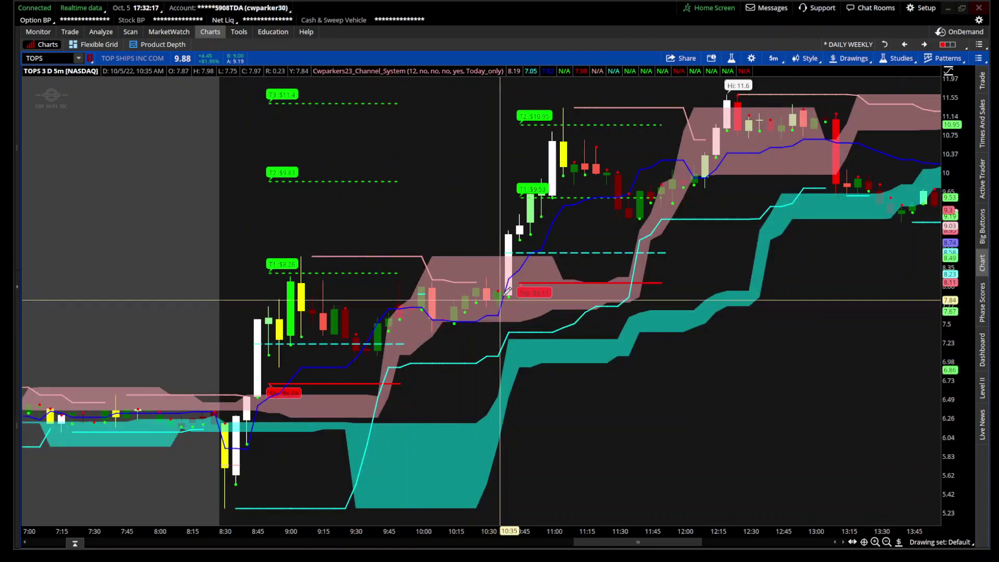
# Show the TOPS chart with the PriceChannel study and examine its October 5 breakouts for comparison
pyautogui.click(926, 48)
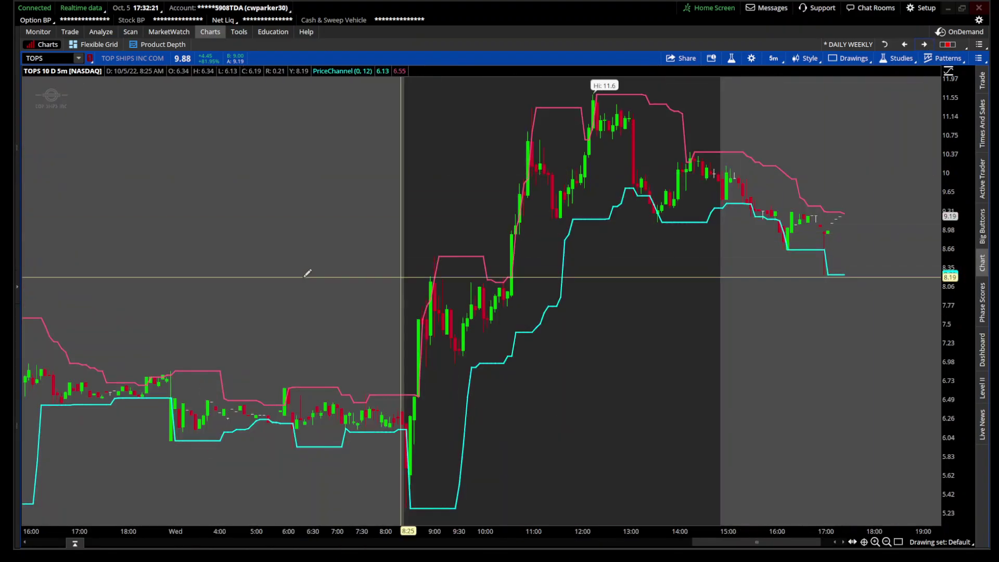
pyautogui.moveTo(255, 281); pyautogui.dragTo(757, 338)
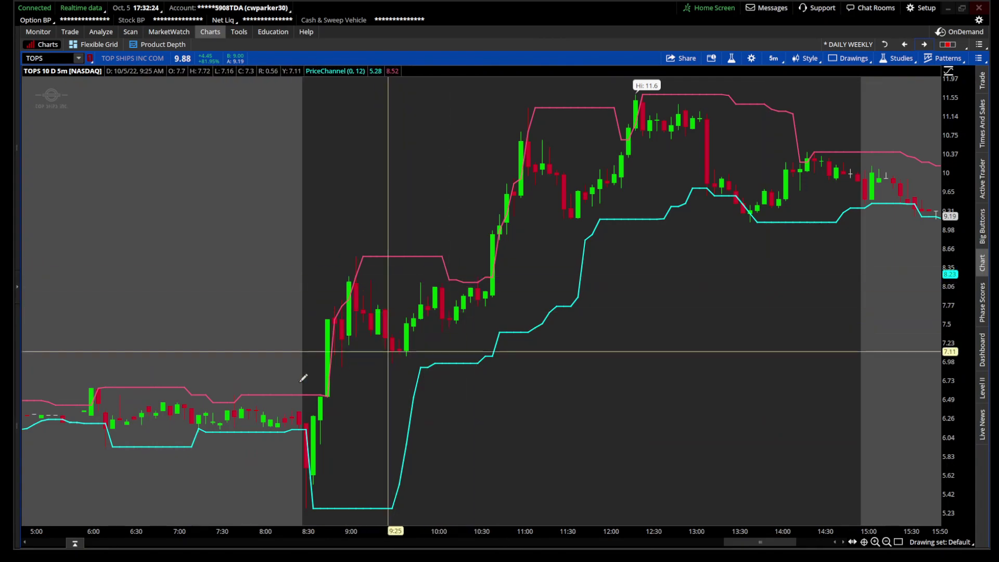
pyautogui.moveTo(156, 292); pyautogui.dragTo(727, 336)
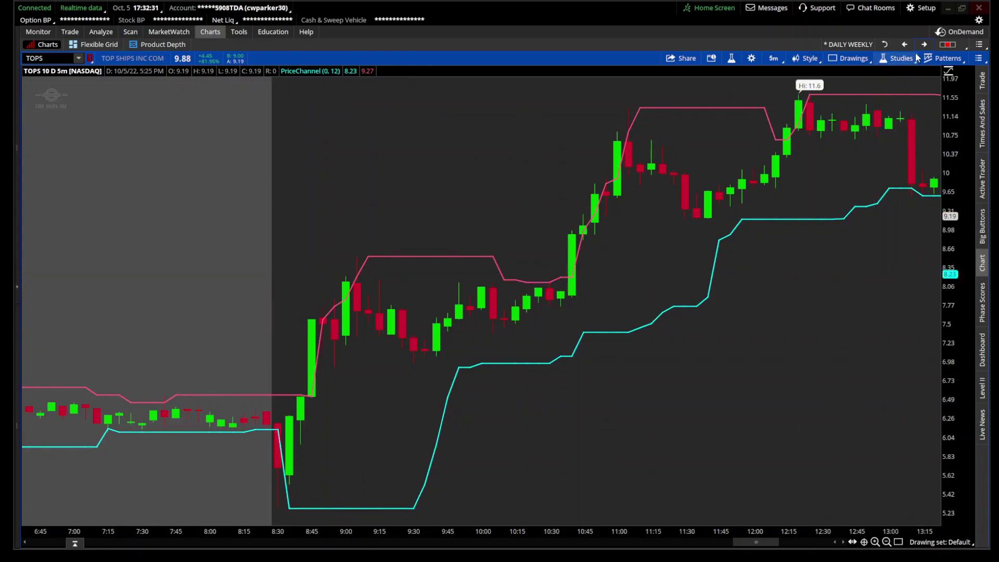
# Arrange the chart grid as two side-by-side charts and compare TOPS's channel system signals with its PriceChannel breakouts on October 5
pyautogui.click(948, 44)
pyautogui.click(792, 26)
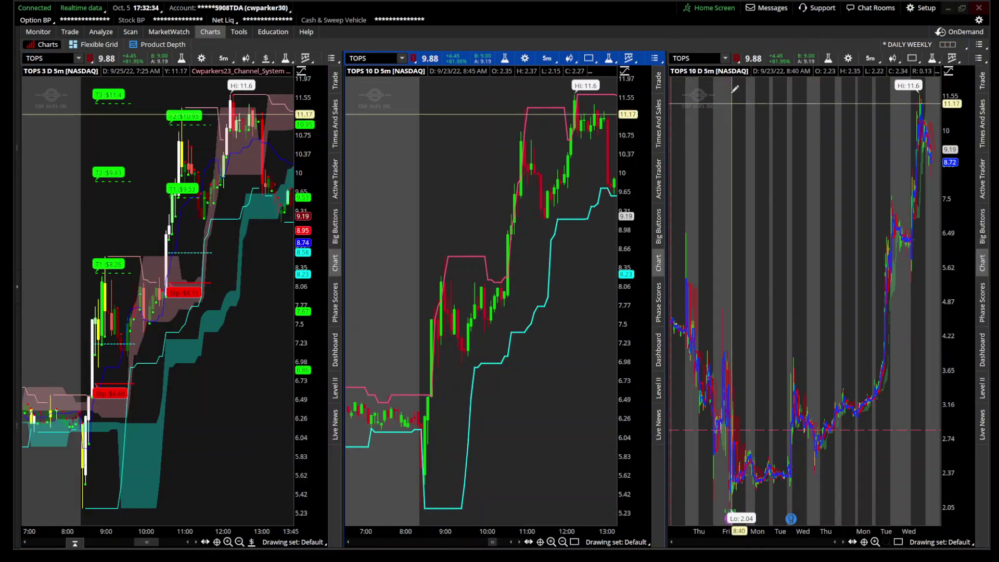
pyautogui.click(940, 44)
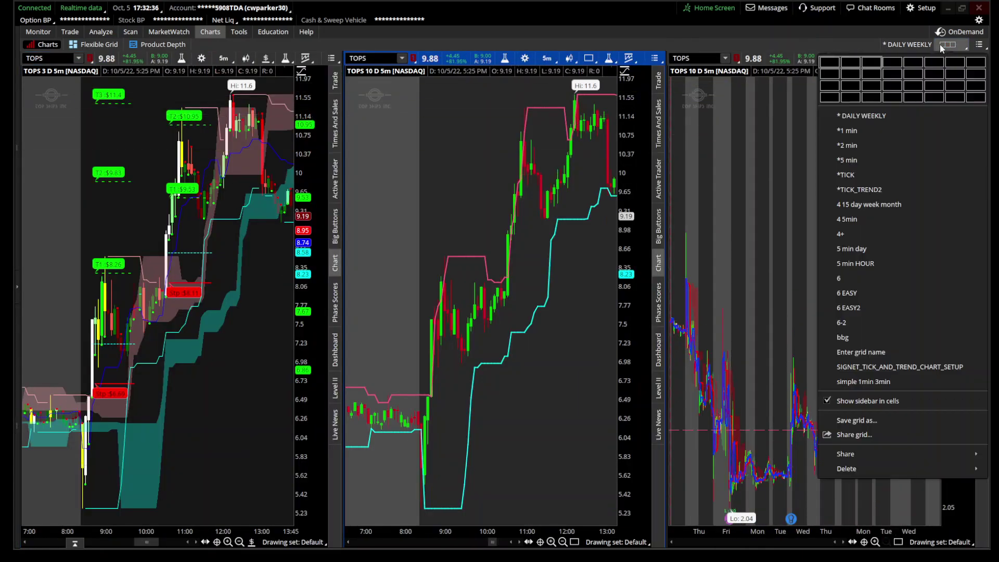
pyautogui.click(850, 63)
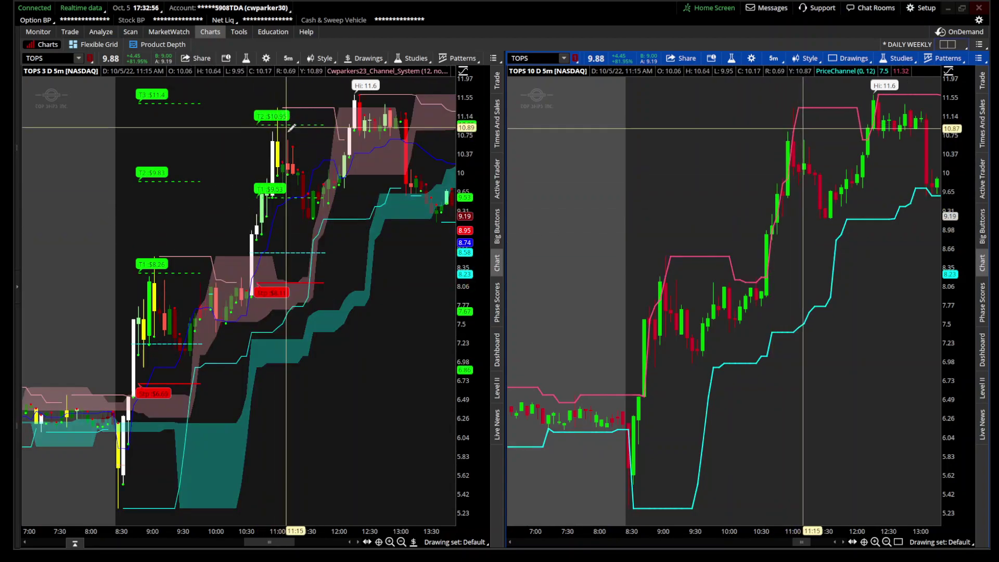
pyautogui.scroll(-5, 357, 359)
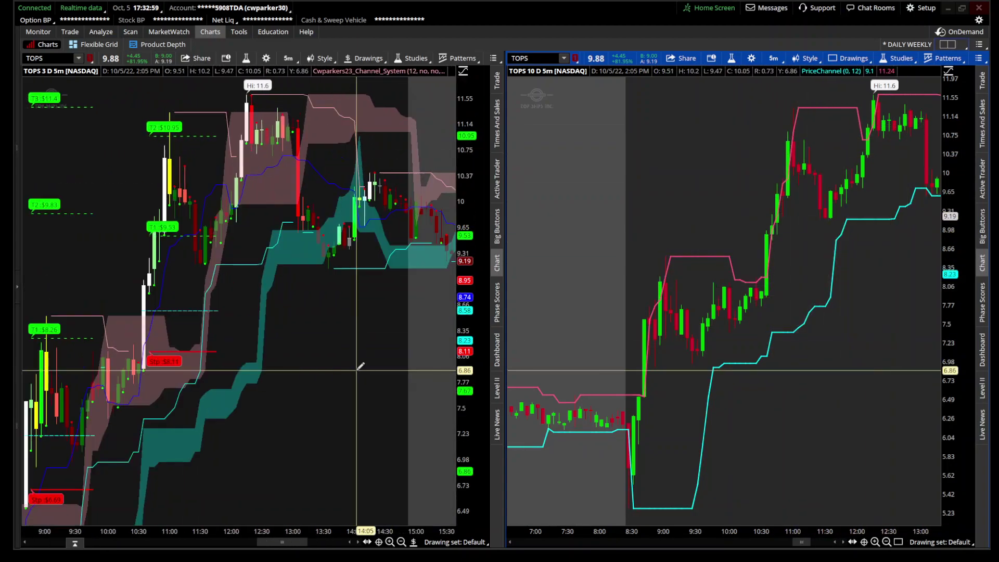
pyautogui.scroll(3, 357, 359)
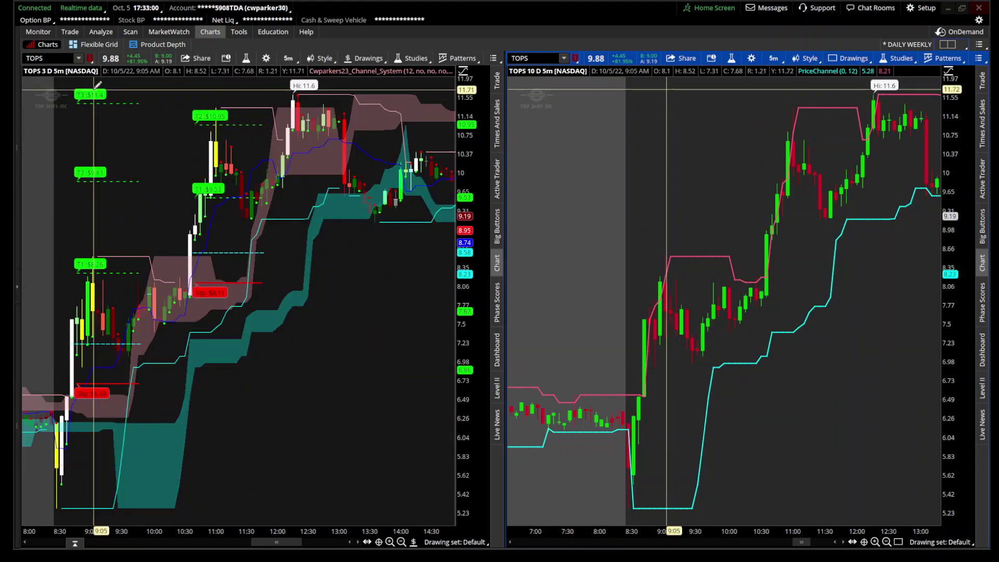
# Change the stock scan's channel system condition to the Inside_body plot being true and run the scan
pyautogui.click(99, 49)
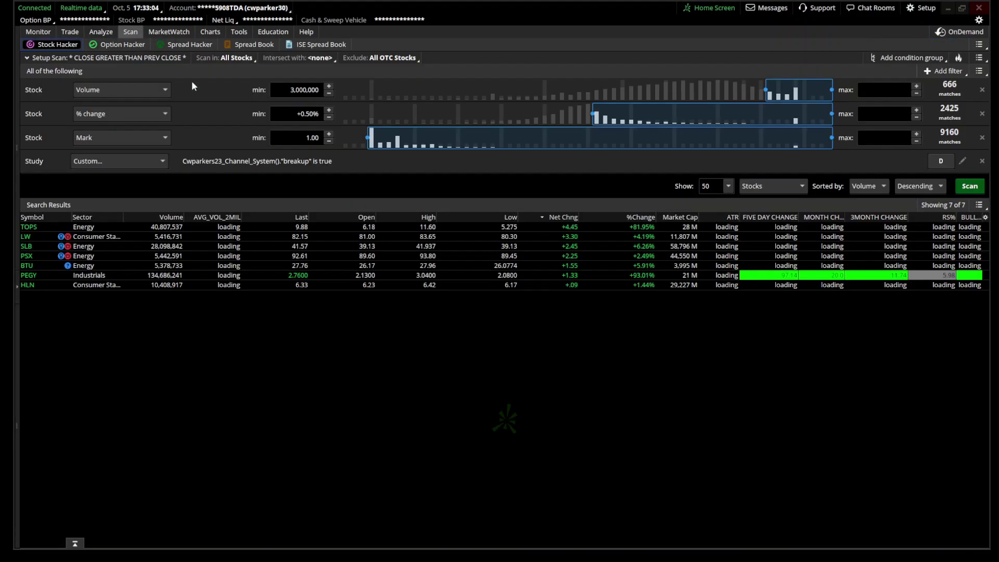
pyautogui.click(964, 161)
pyautogui.click(914, 94)
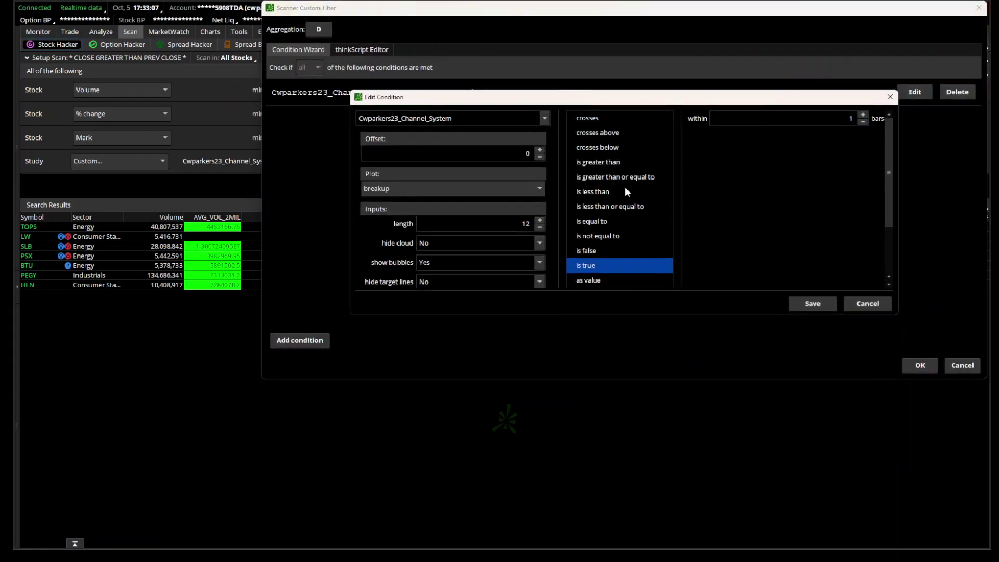
pyautogui.click(540, 189)
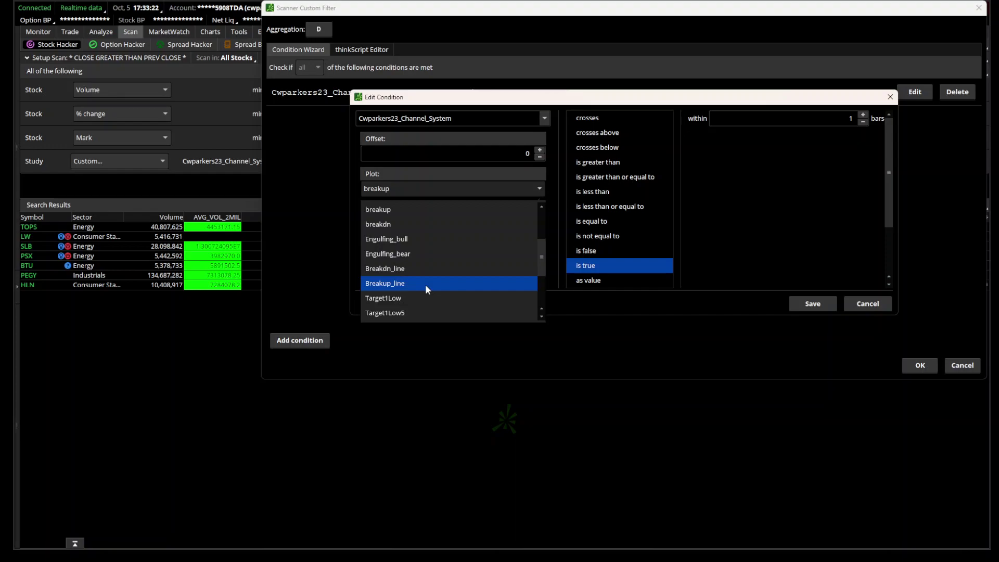
pyautogui.scroll(-2, 425, 285)
pyautogui.scroll(4, 425, 285)
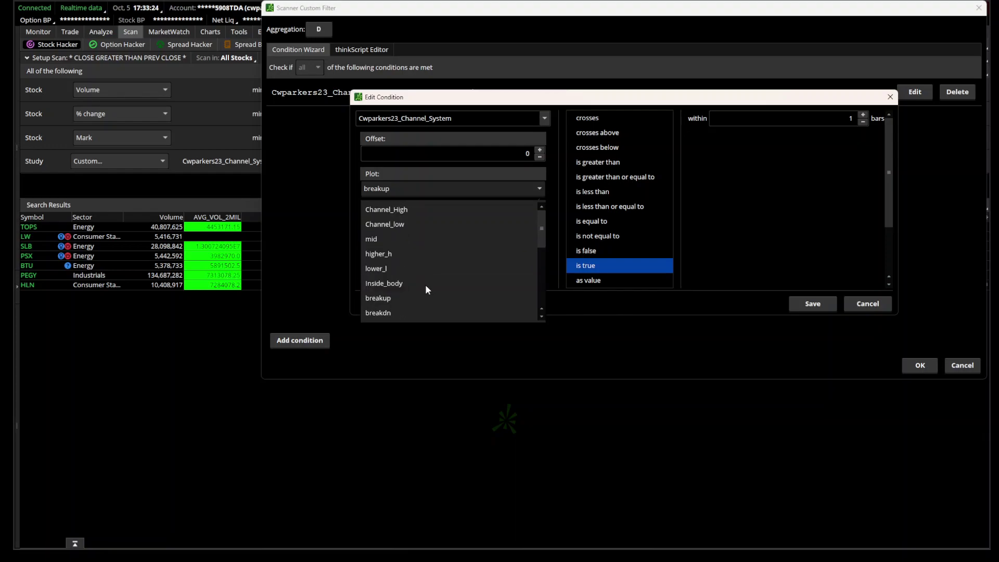
pyautogui.scroll(-1, 425, 284)
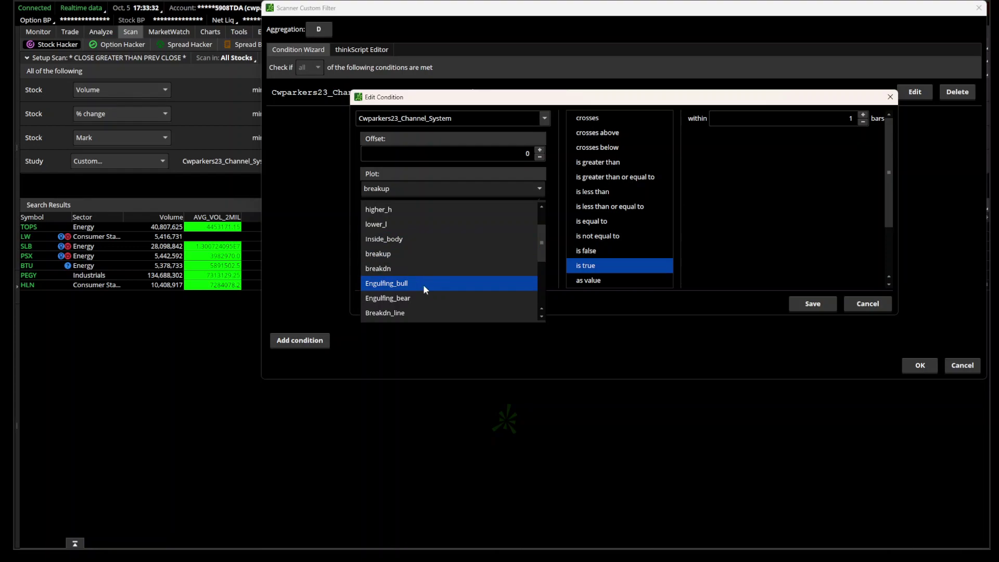
pyautogui.click(434, 239)
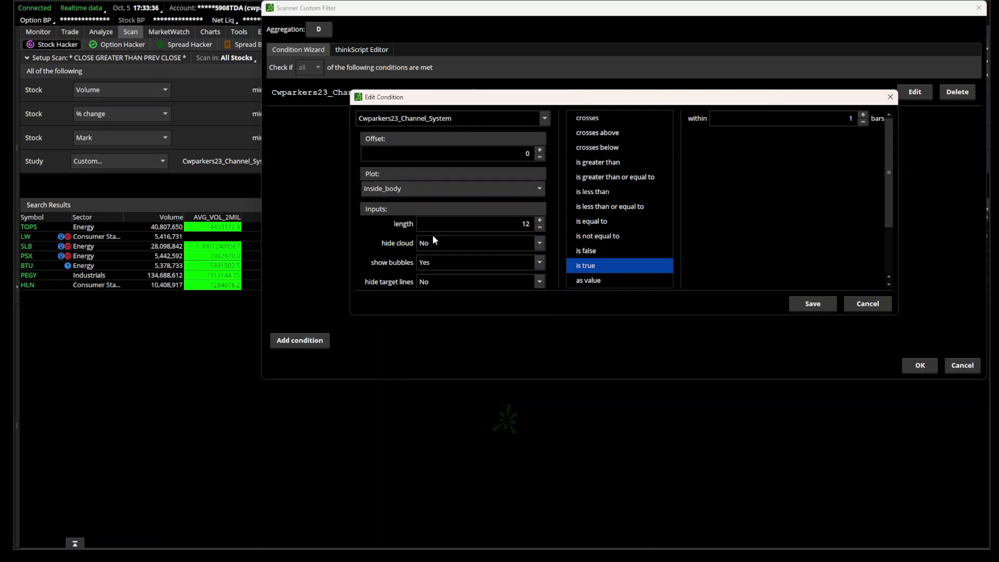
pyautogui.click(829, 308)
pyautogui.click(912, 360)
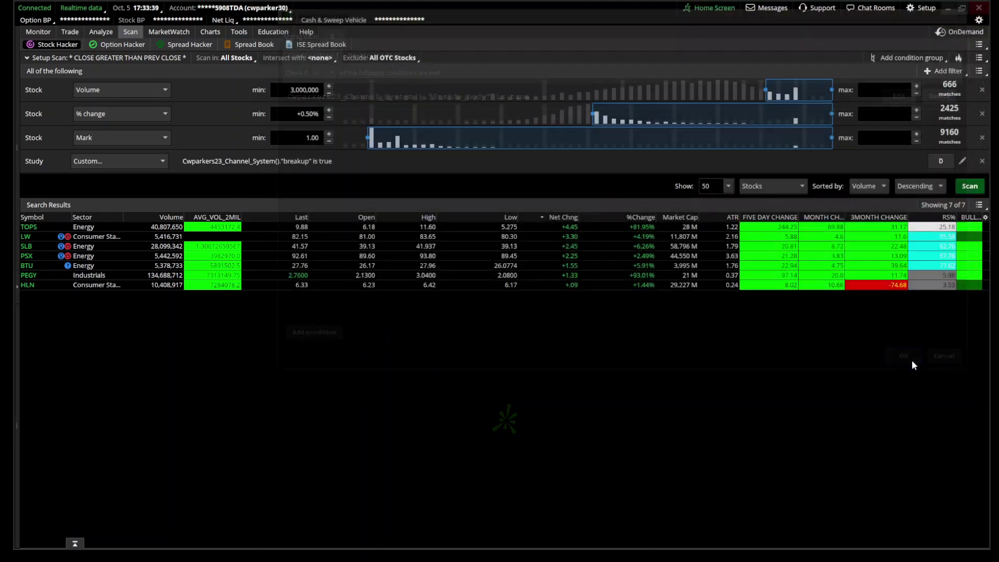
pyautogui.click(969, 187)
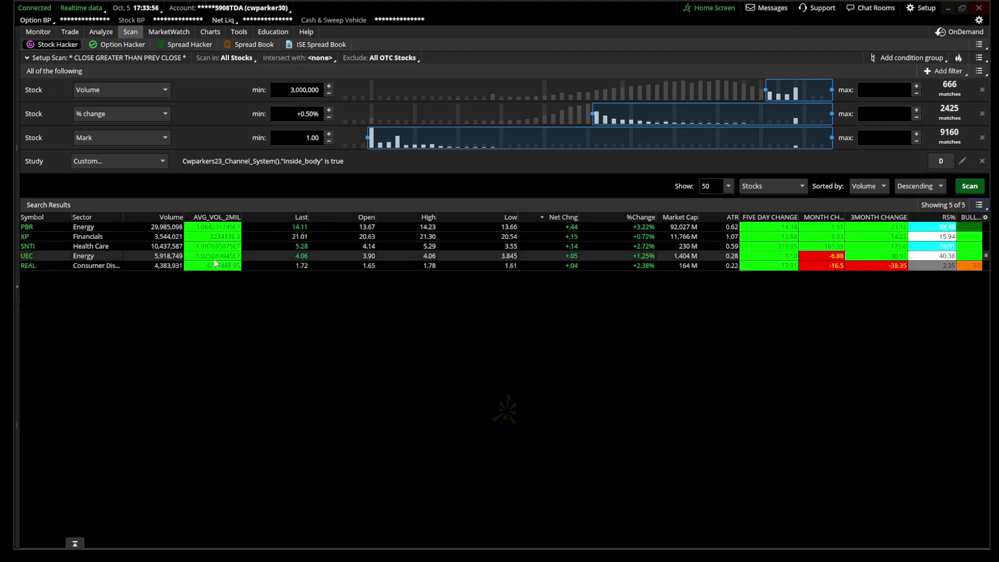
# Load UEC in the side-by-side charts and compare its October 5 five-minute bars under the channel system and PriceChannel studies
pyautogui.click(212, 35)
pyautogui.click(39, 58)
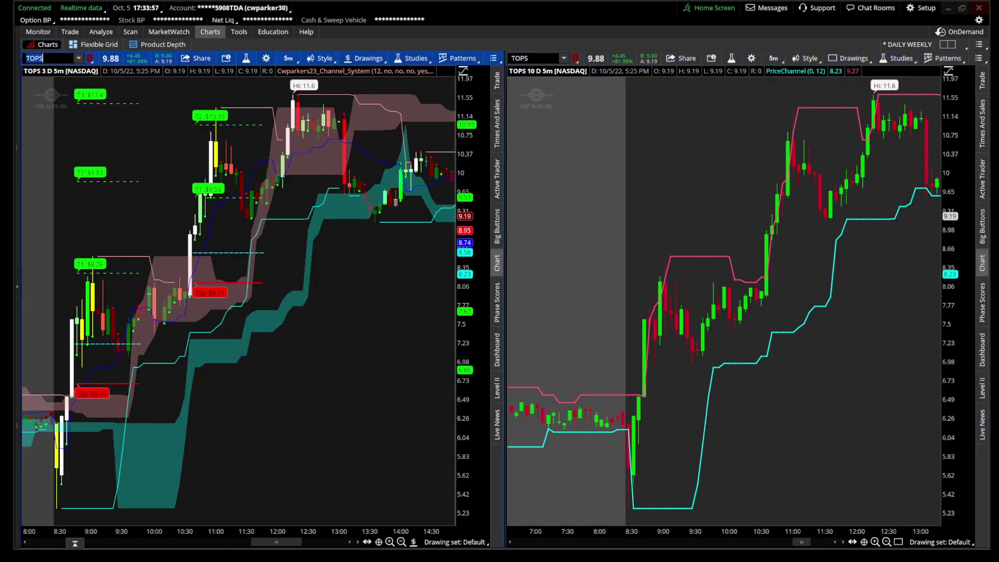
pyautogui.write('UEC')
pyautogui.press('Return')
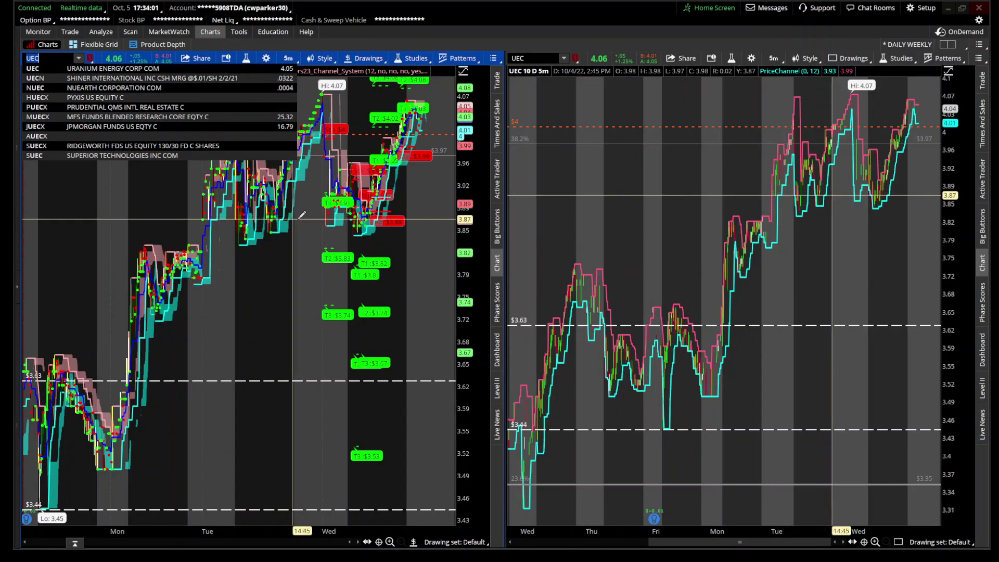
pyautogui.moveTo(301, 215); pyautogui.dragTo(374, 246)
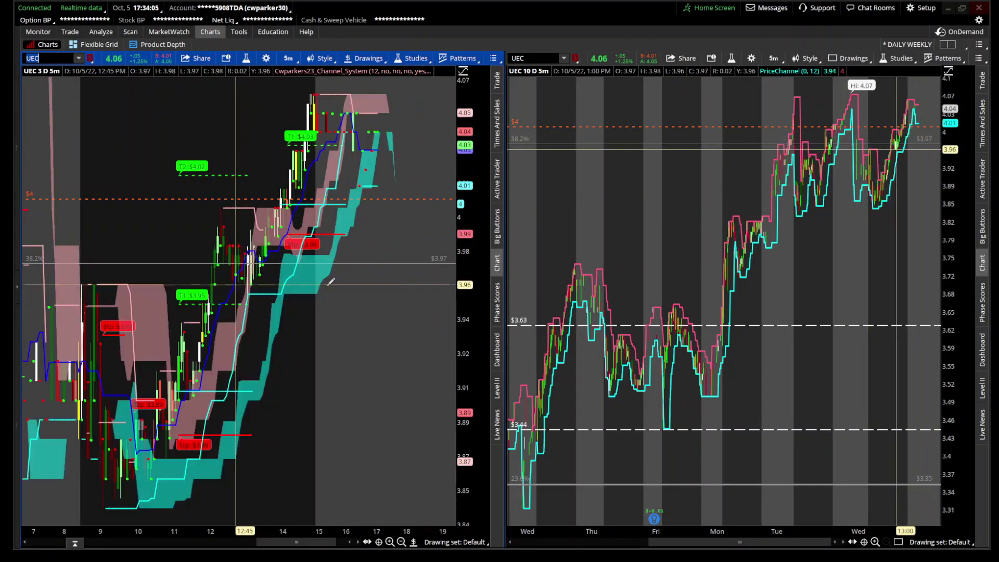
pyautogui.moveTo(861, 260); pyautogui.dragTo(929, 260)
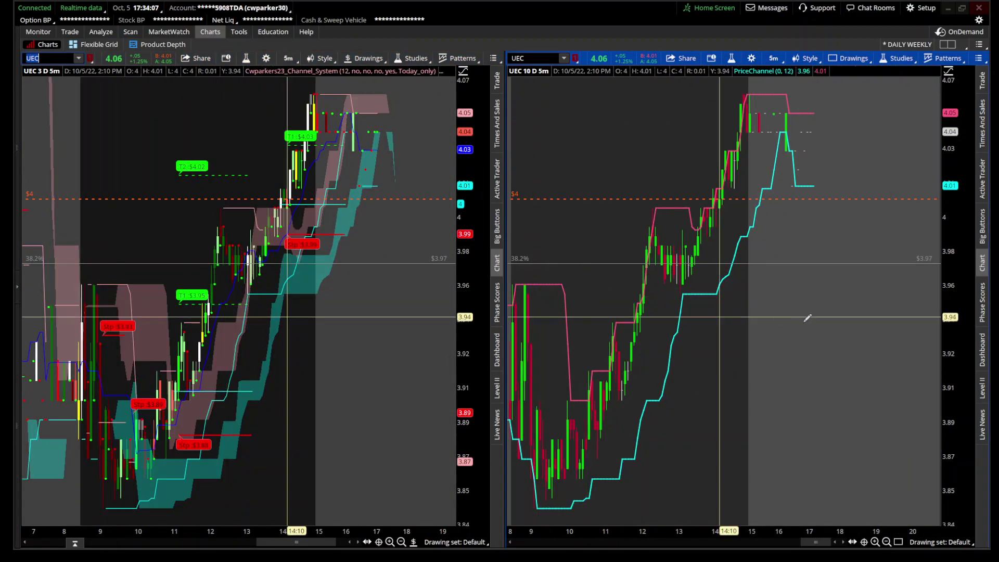
pyautogui.scroll(5, 624, 306)
pyautogui.moveTo(546, 338); pyautogui.dragTo(591, 338)
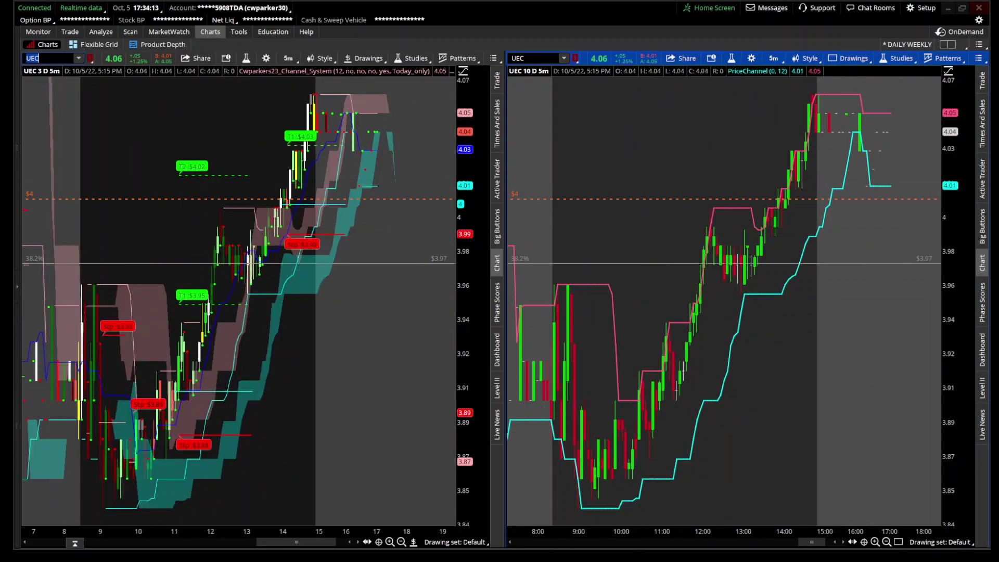
# Switch the UEC channel system chart to the 3 Y : 1D time frame and examine its early October daily bars
pyautogui.click(77, 58)
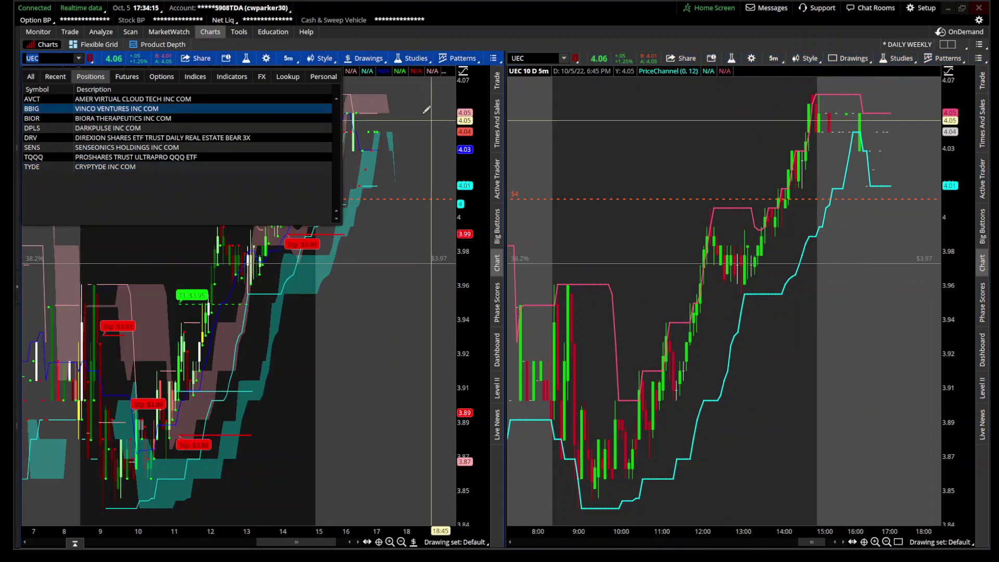
pyautogui.click(289, 58)
pyautogui.scroll(1, 273, 205)
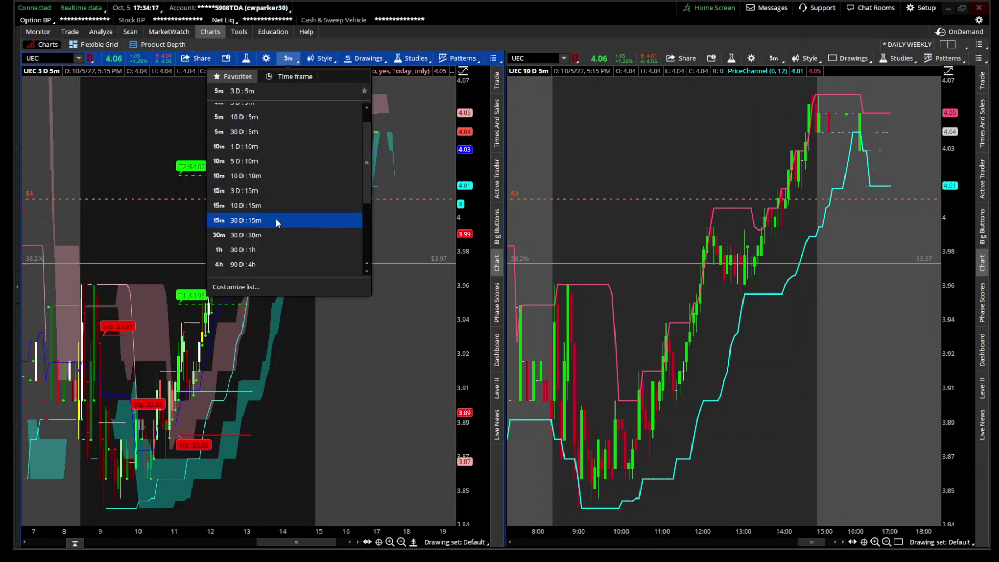
pyautogui.scroll(-6, 276, 224)
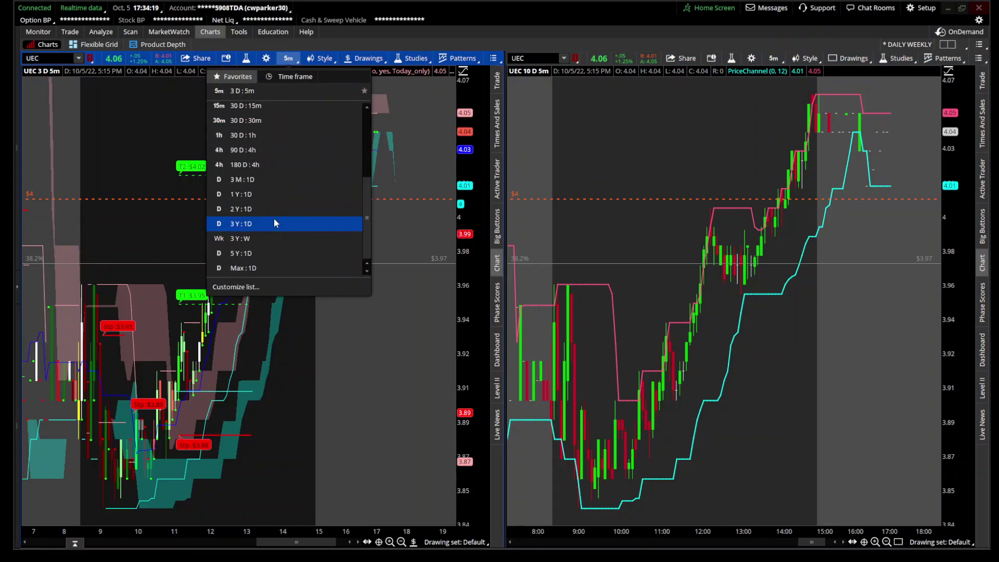
pyautogui.click(284, 223)
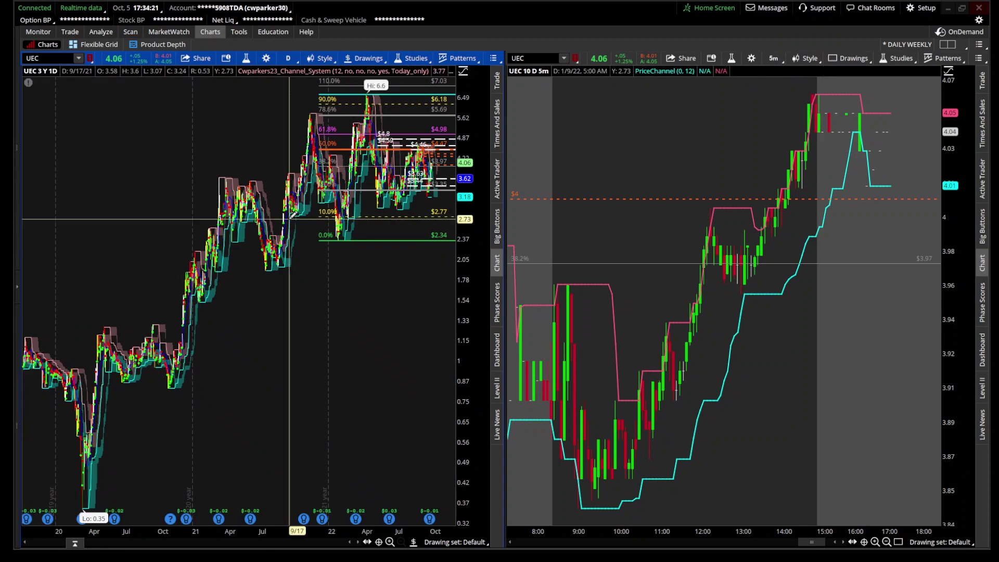
pyautogui.scroll(5, 342, 213)
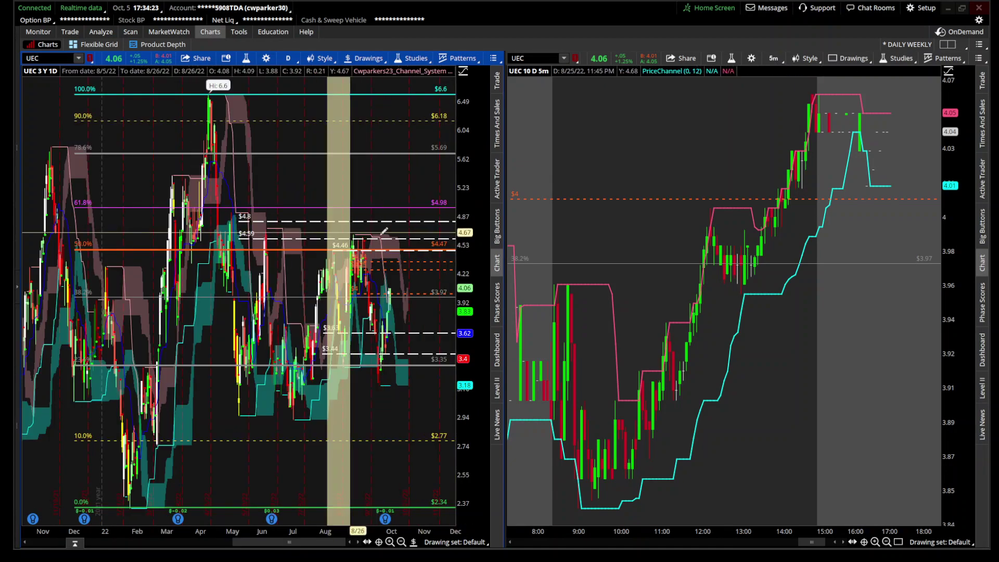
pyautogui.scroll(4, 415, 231)
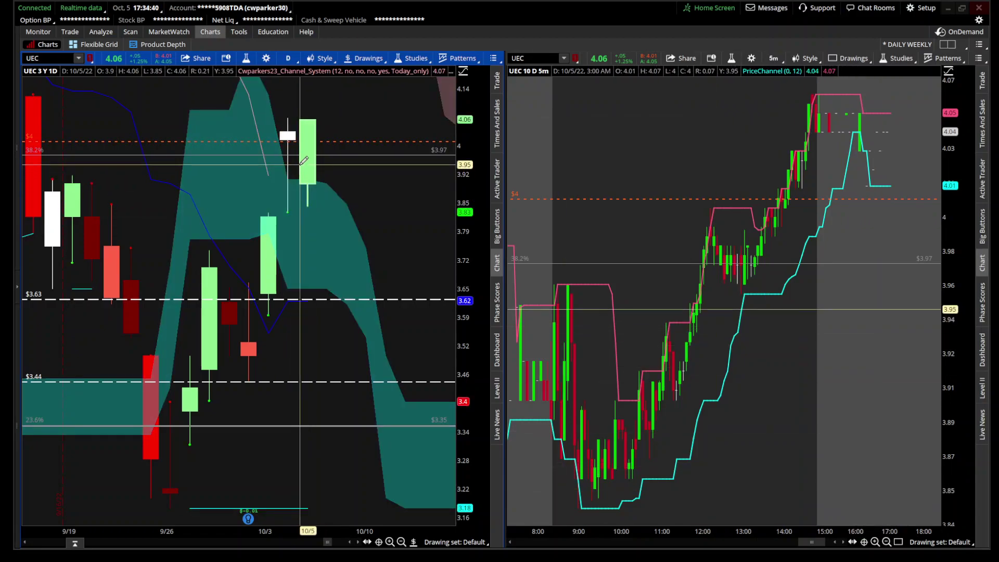
# Set the channel system study's "show bubbles" input to Yes and examine UEC's labelled daily signals from August to October 2022
pyautogui.click(247, 59)
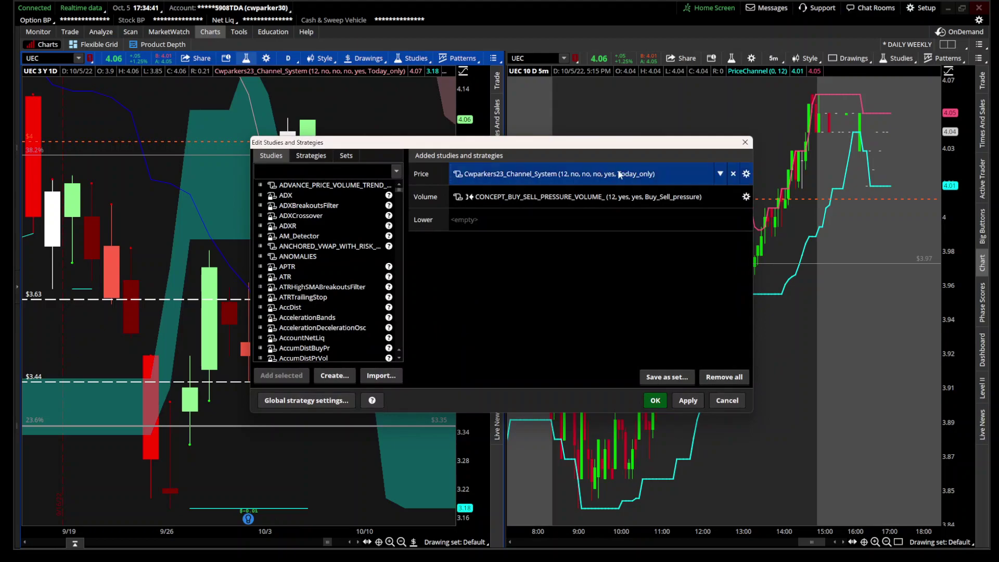
pyautogui.click(747, 174)
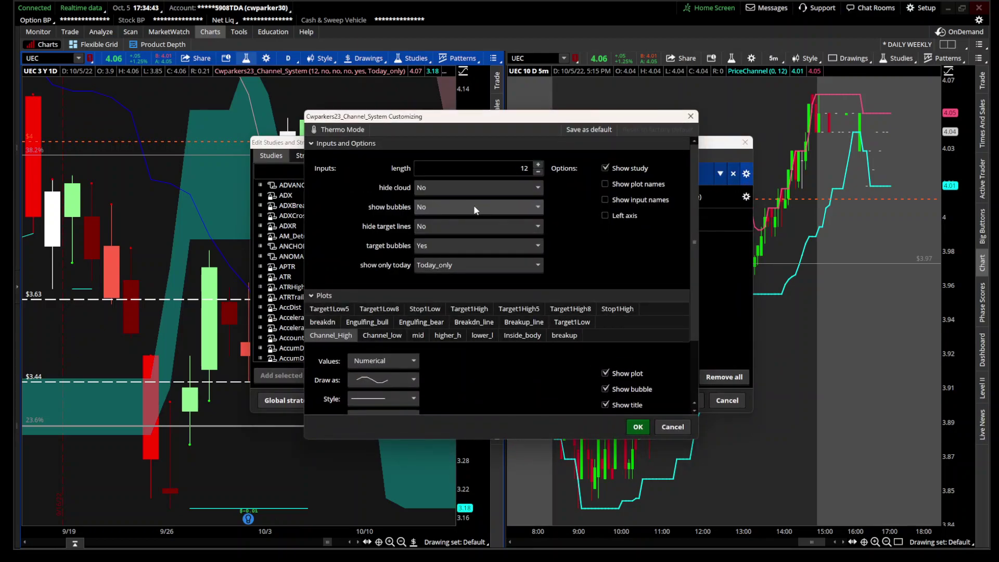
pyautogui.click(473, 204)
pyautogui.click(475, 228)
pyautogui.click(638, 427)
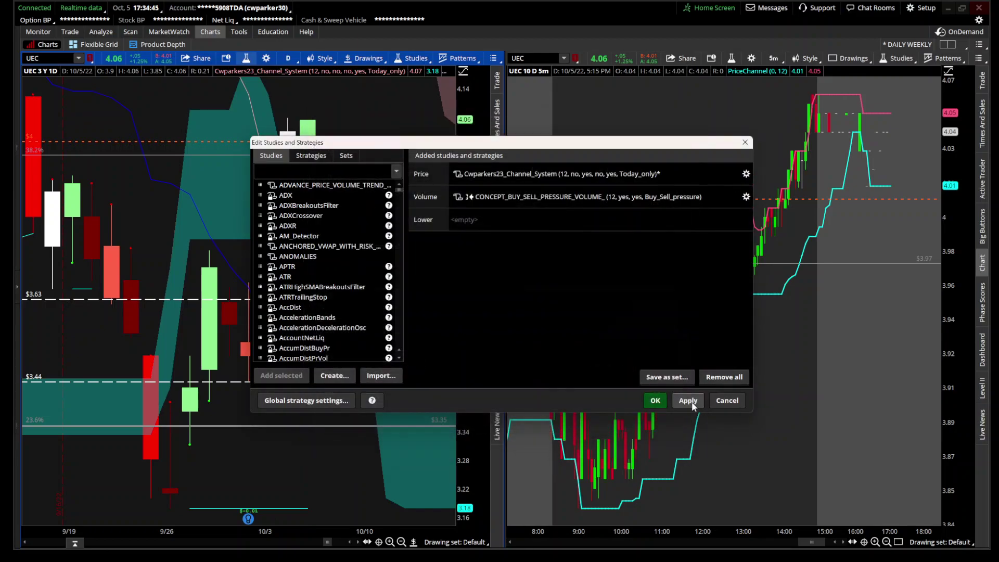
pyautogui.click(655, 401)
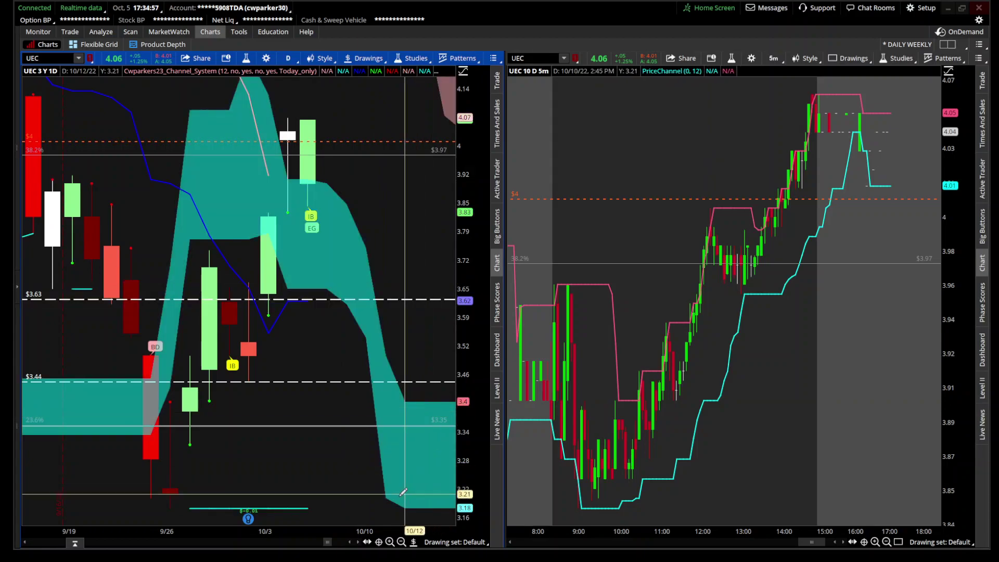
pyautogui.click(401, 542)
pyautogui.click(401, 542)
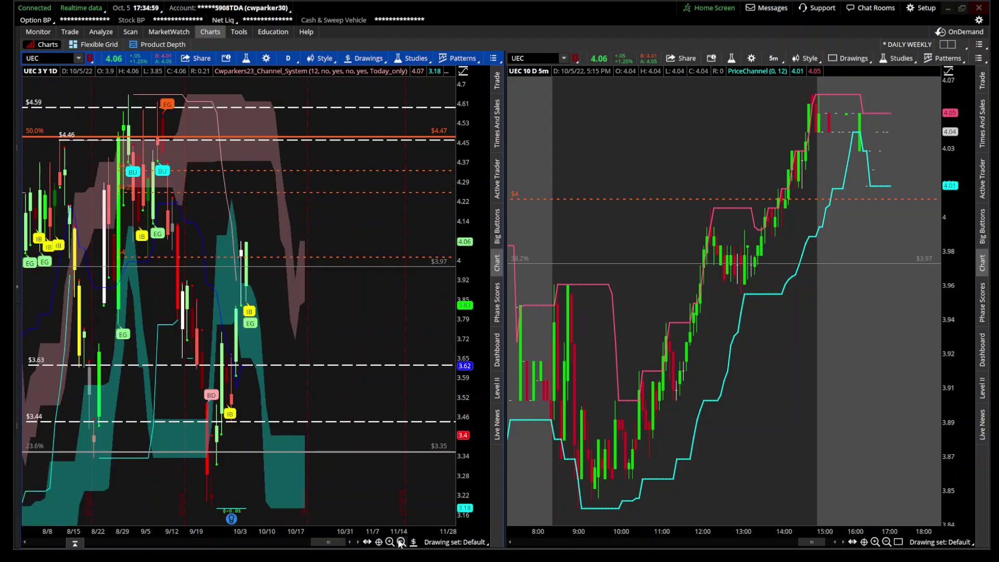
pyautogui.click(400, 542)
pyautogui.moveTo(268, 364); pyautogui.dragTo(371, 375)
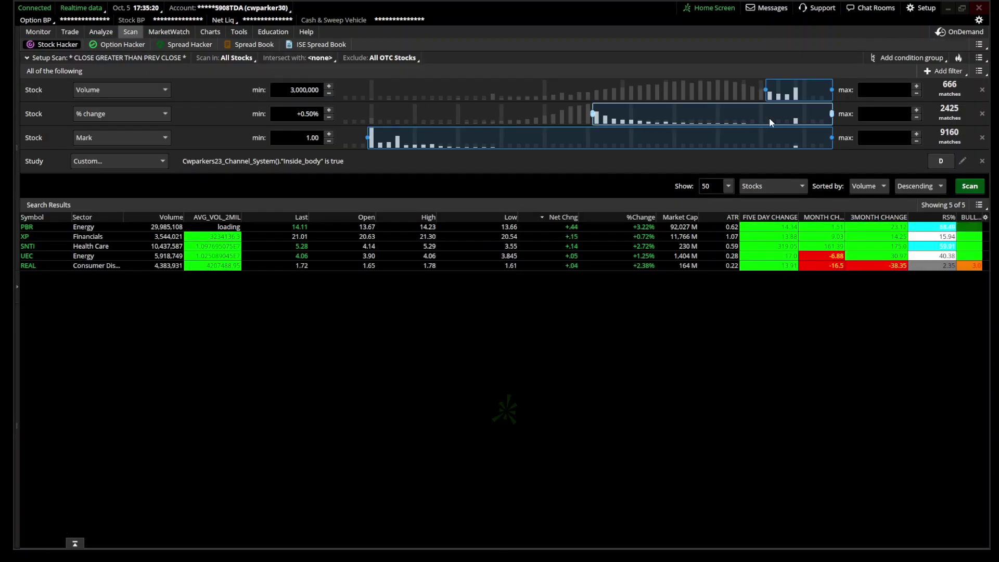
# Change the stock scan's channel system condition to the Engulfing_bull plot being true and run the scan
pyautogui.click(962, 161)
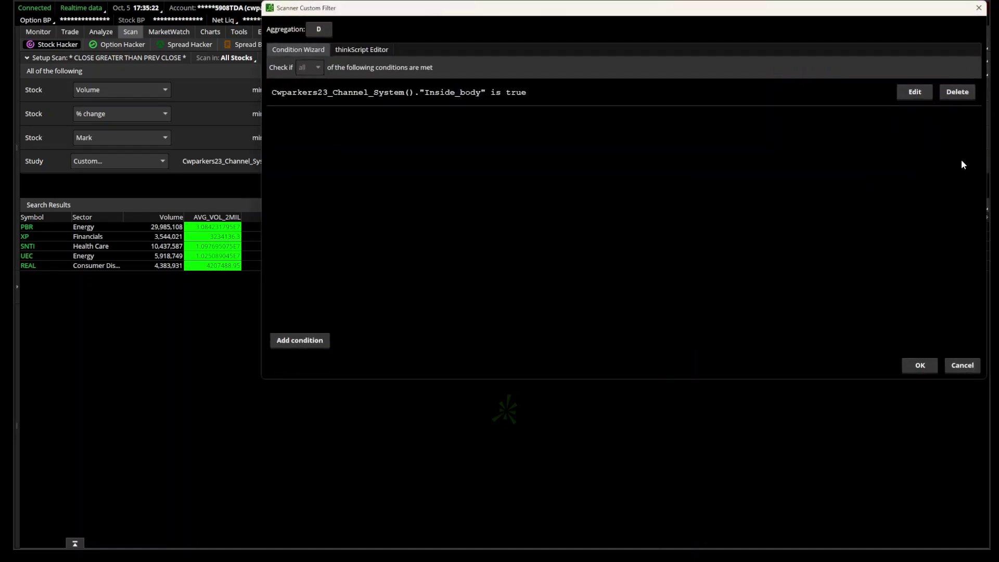
pyautogui.click(913, 97)
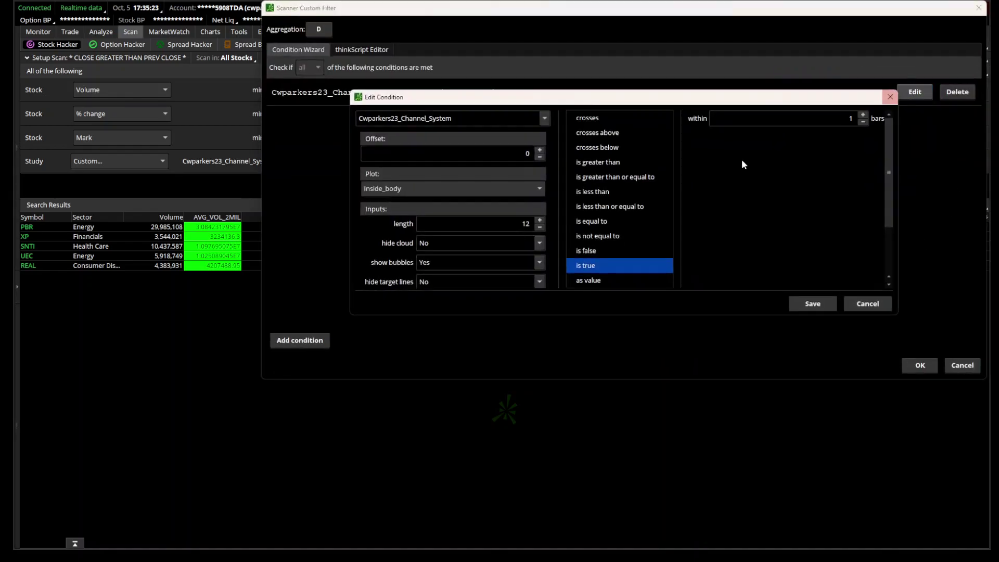
pyautogui.click(477, 188)
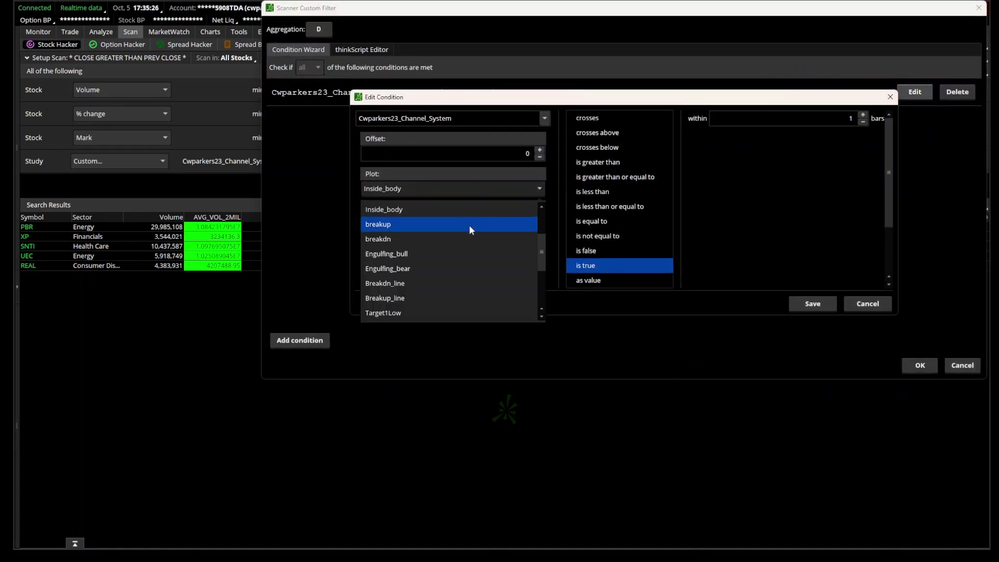
pyautogui.click(482, 251)
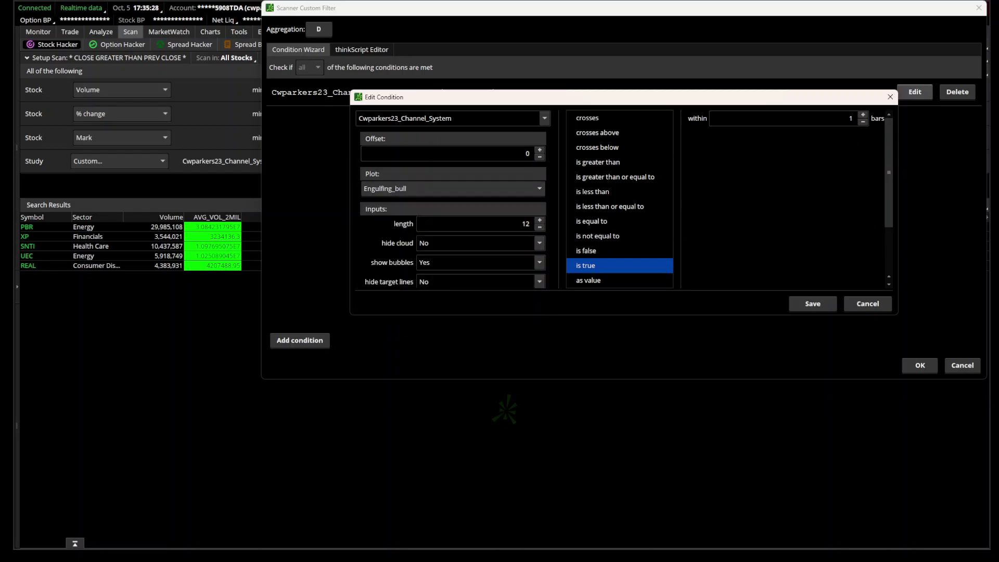
pyautogui.click(805, 305)
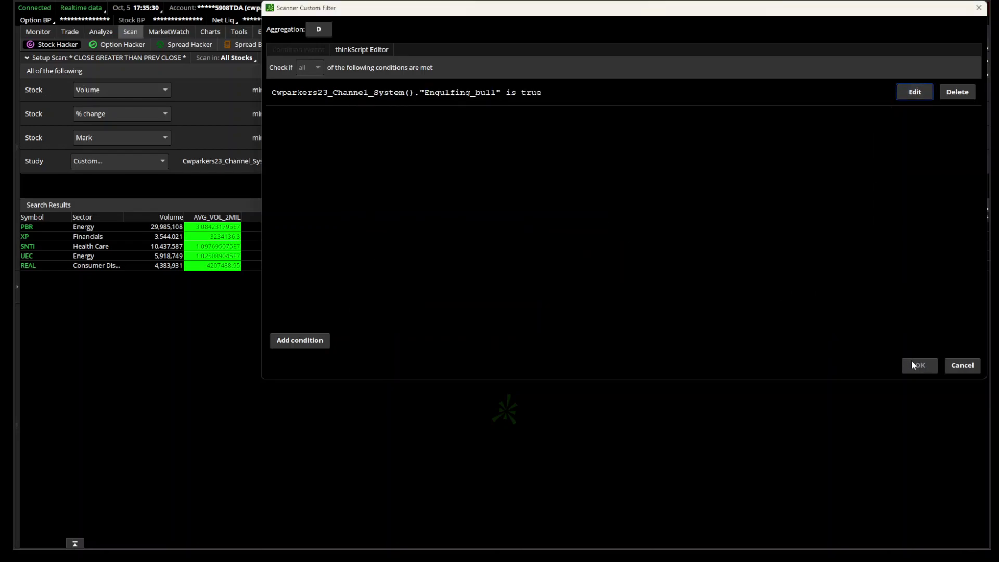
pyautogui.click(910, 360)
pyautogui.click(964, 188)
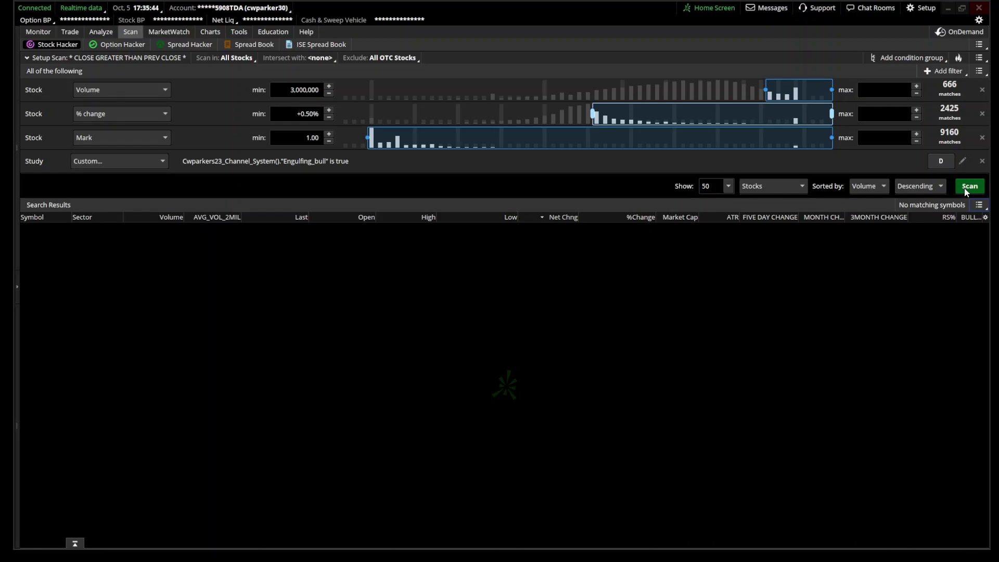
pyautogui.click(956, 189)
# Set the scan's channel system condition to the Engulfing_bear plot being true and run the scan
pyautogui.click(963, 160)
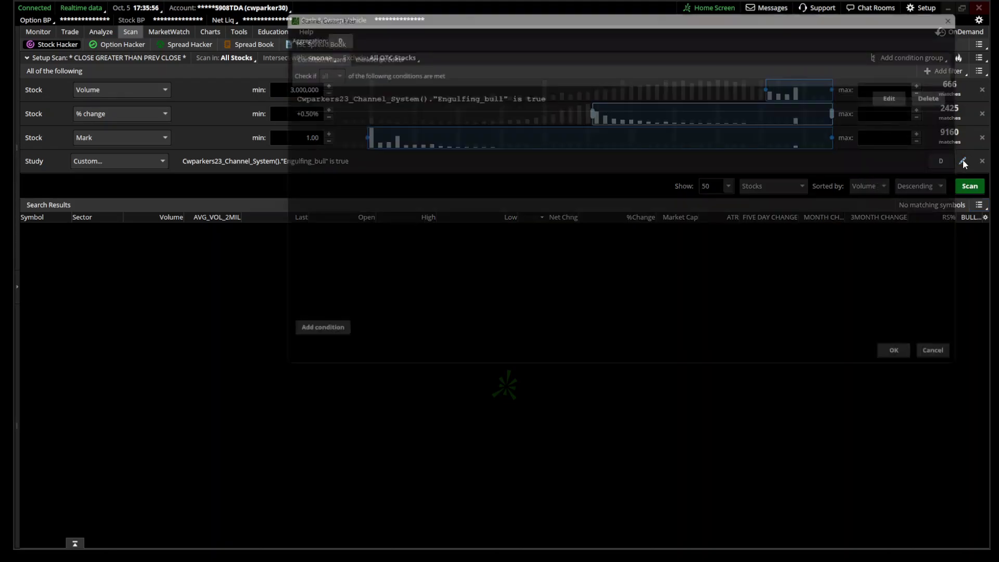
pyautogui.click(908, 98)
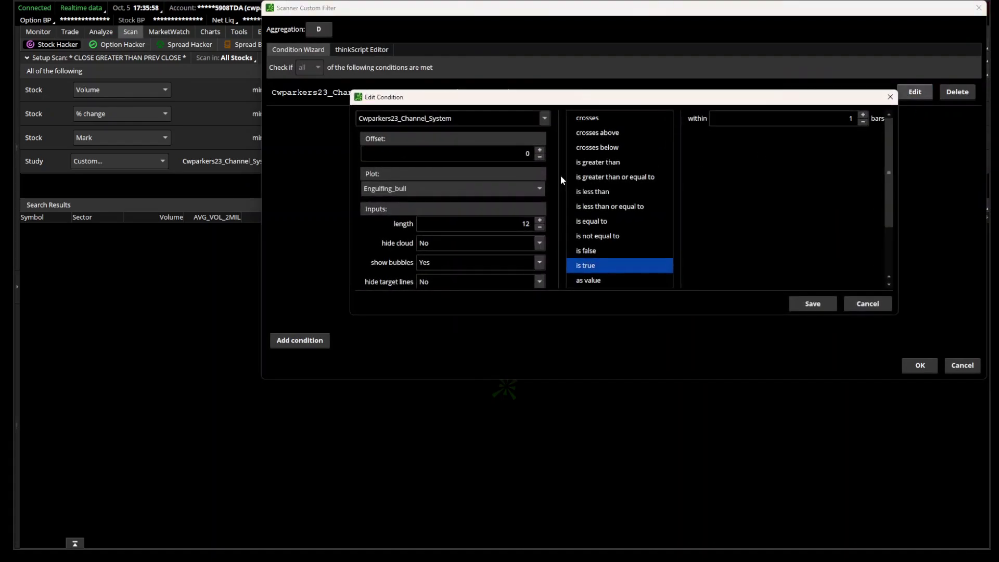
pyautogui.click(483, 189)
pyautogui.click(485, 222)
pyautogui.click(802, 305)
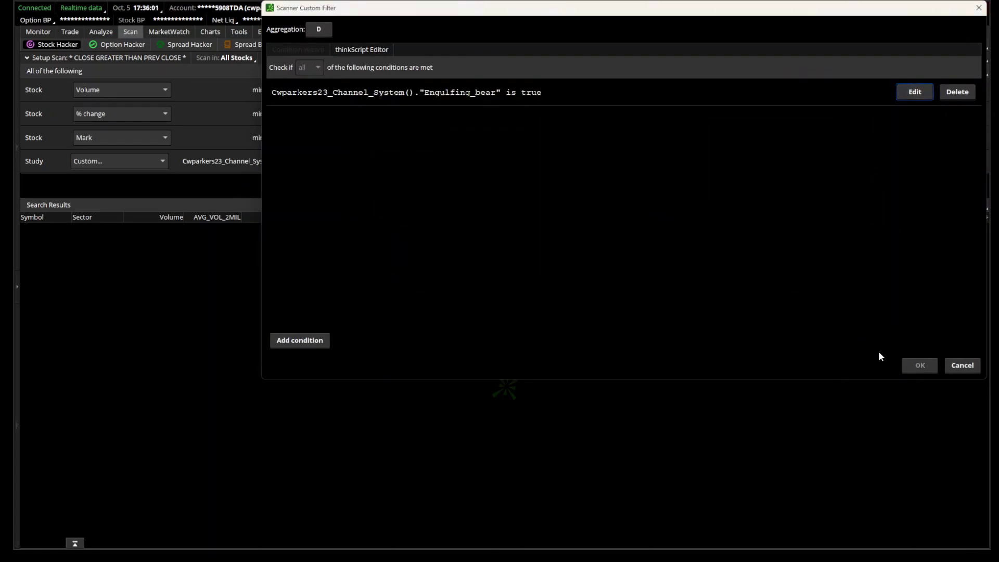
pyautogui.click(908, 366)
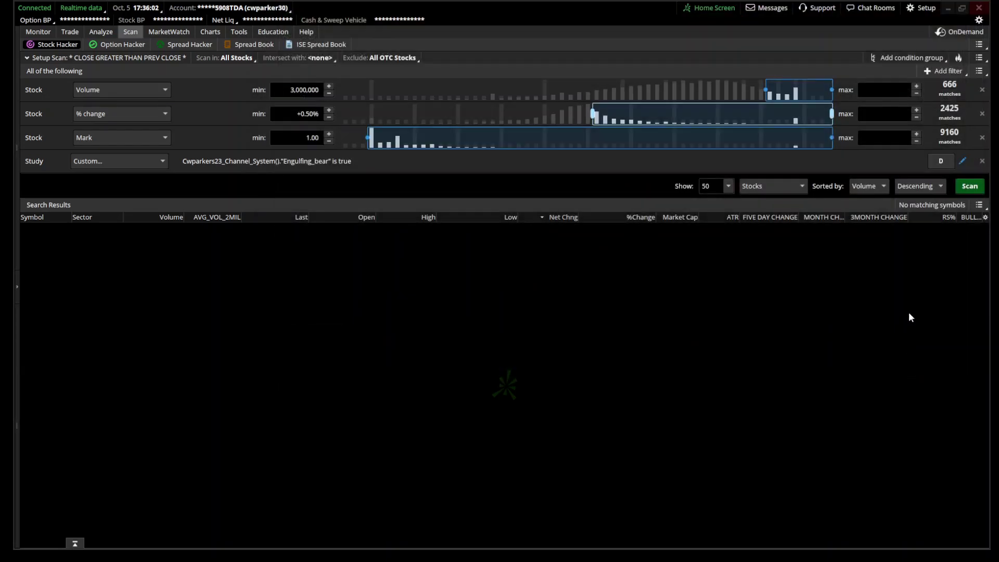
pyautogui.click(969, 188)
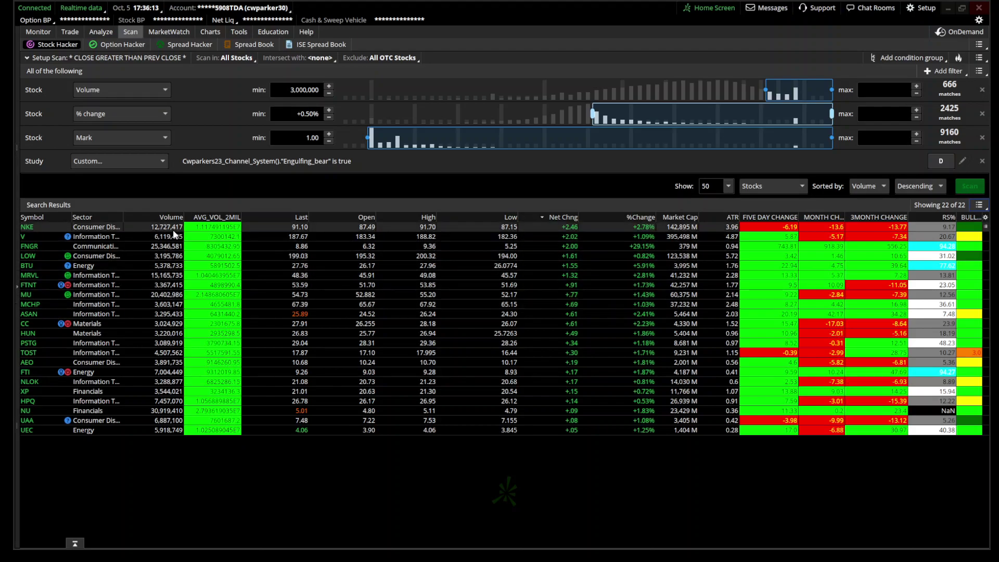
# Load NKE in the side-by-side charts and examine its August to October 2022 daily bars under the channel system study
pyautogui.click(208, 33)
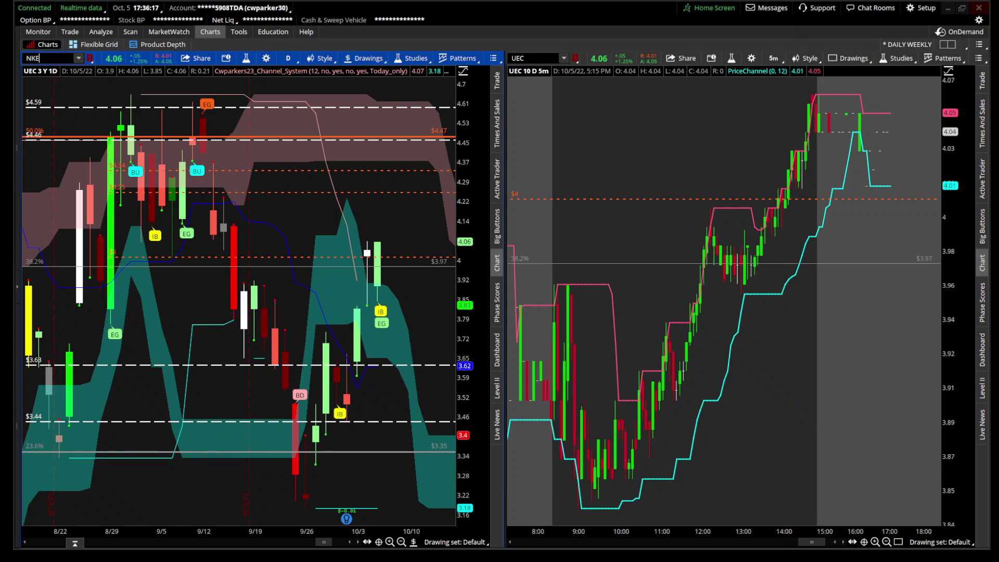
pyautogui.press('Return')
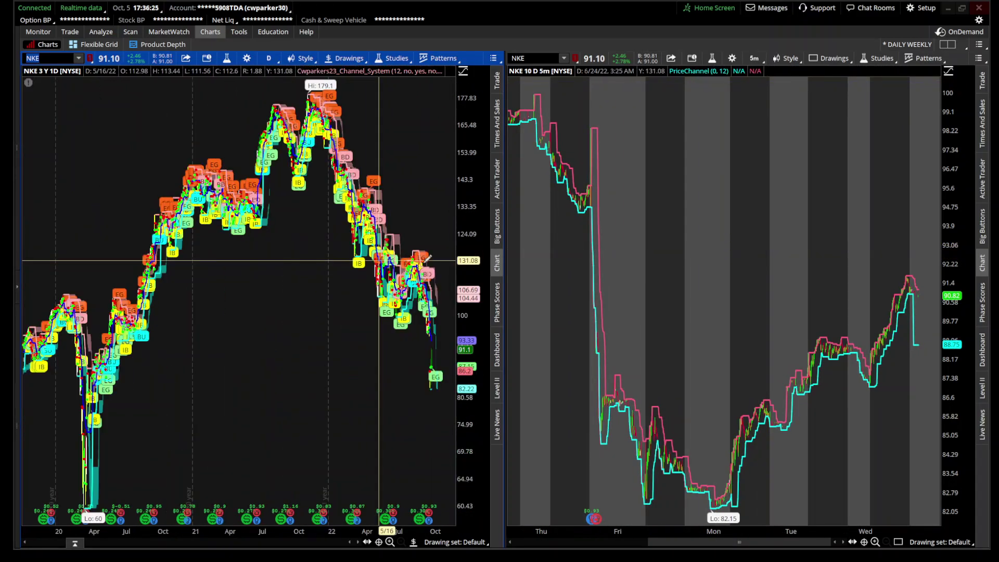
pyautogui.moveTo(477, 261); pyautogui.dragTo(379, 262)
pyautogui.moveTo(196, 271); pyautogui.dragTo(405, 285)
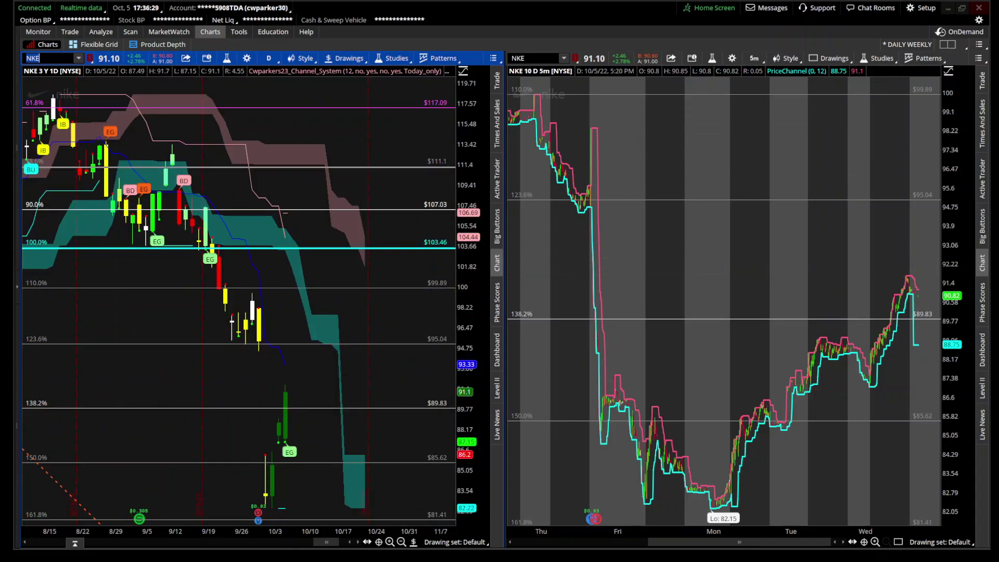
pyautogui.scroll(-3, 212, 340)
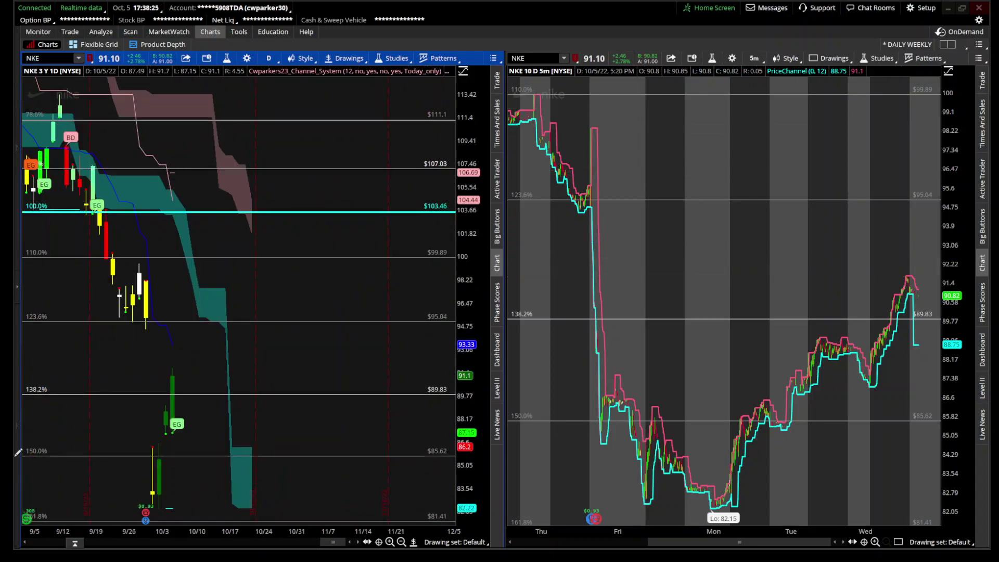
# Return to the stock scan, switch its channel system condition back to the Engulfing_bull plot being true, and rerun the scan
pyautogui.click(130, 32)
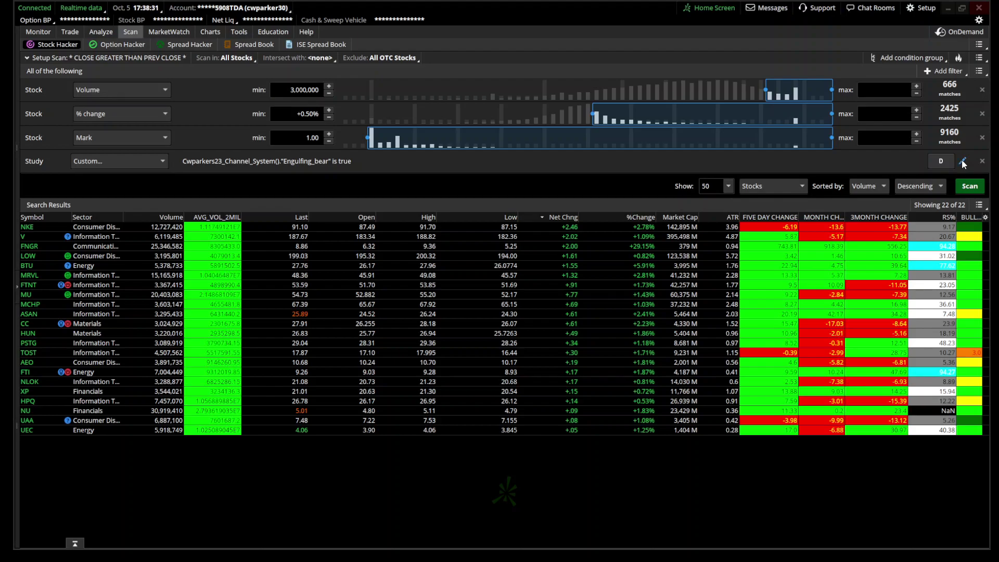
pyautogui.click(961, 159)
pyautogui.click(958, 366)
pyautogui.click(952, 160)
pyautogui.click(961, 160)
pyautogui.click(915, 91)
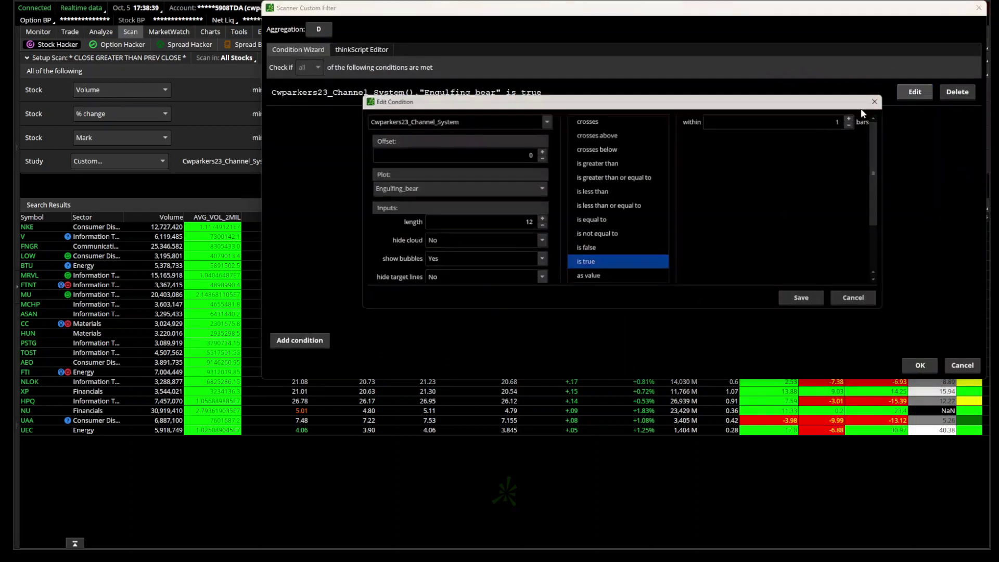
pyautogui.click(526, 190)
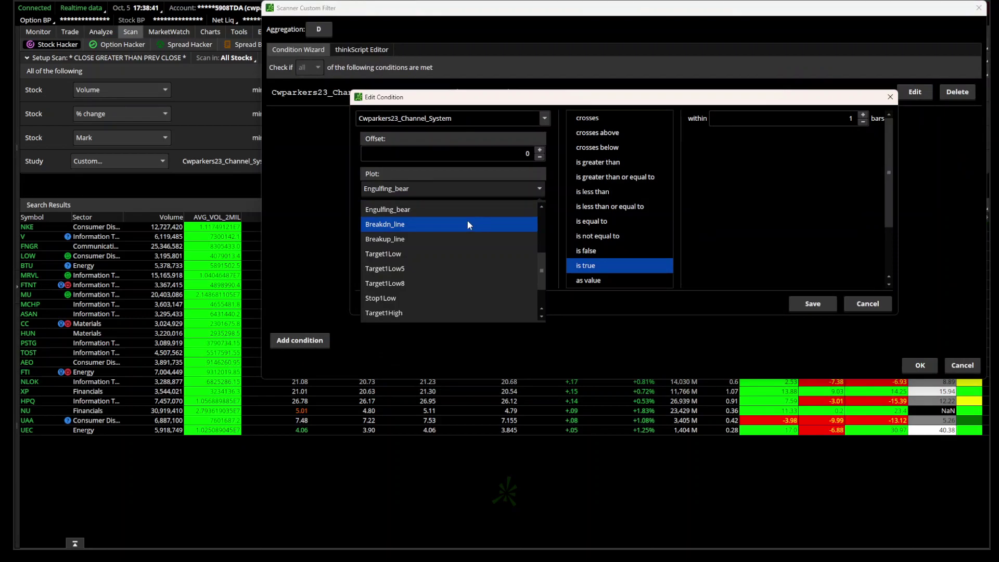
pyautogui.scroll(1, 467, 229)
pyautogui.click(462, 240)
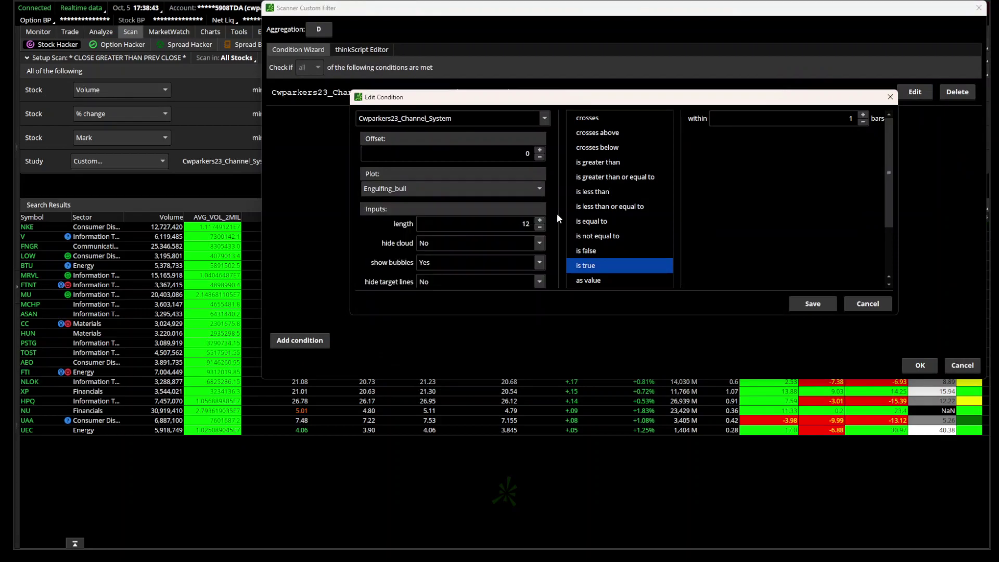
pyautogui.click(835, 307)
pyautogui.click(909, 360)
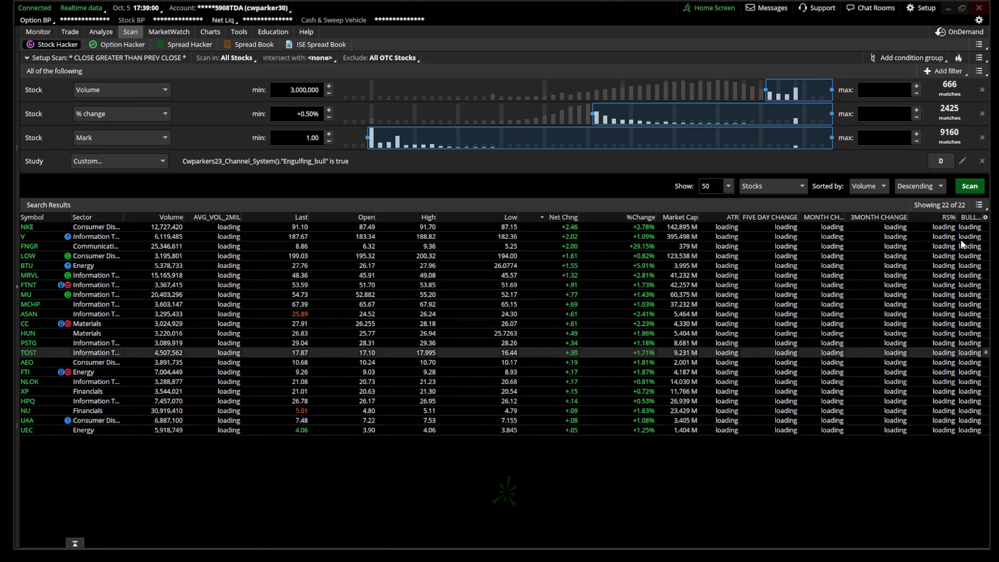
# Switch the scan's channel system condition to the Engulfing_bear plot again and rerun the scan
pyautogui.click(963, 160)
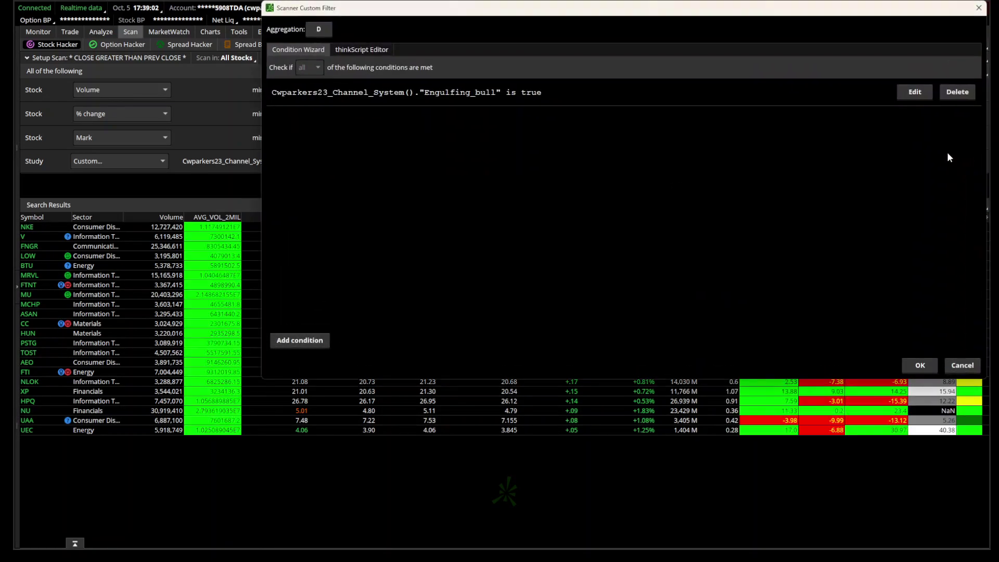
pyautogui.click(911, 96)
pyautogui.click(501, 184)
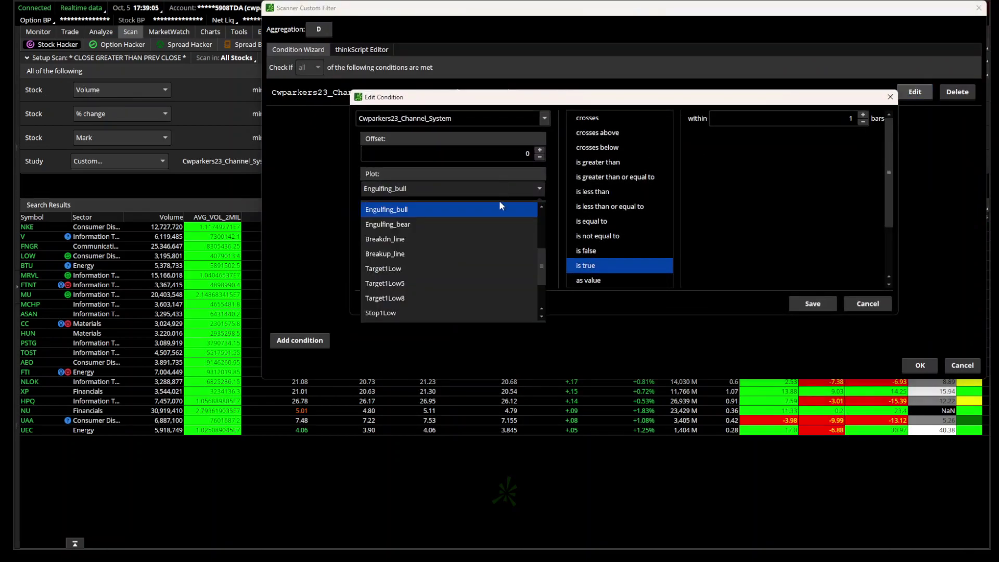
pyautogui.click(497, 224)
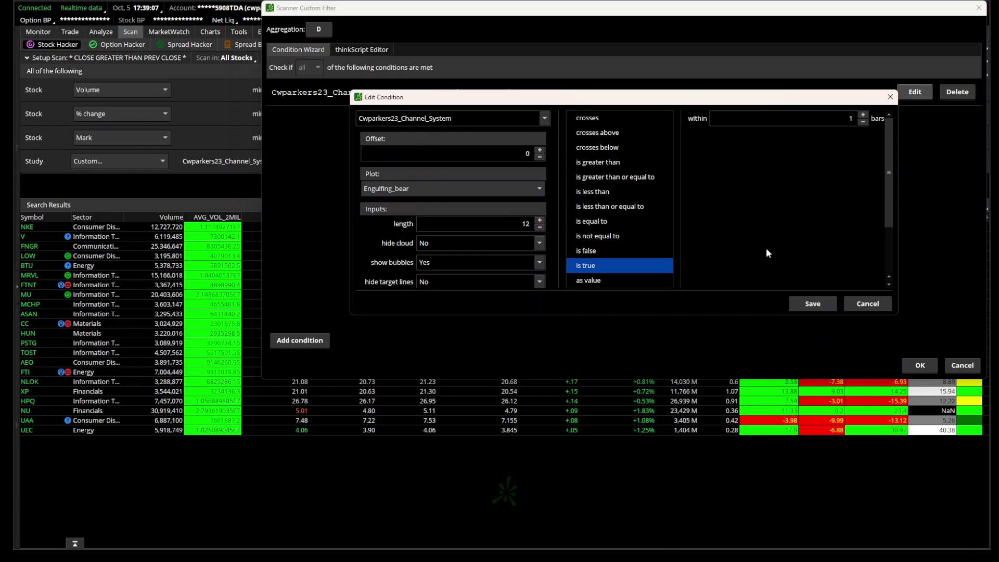
pyautogui.click(812, 303)
pyautogui.click(920, 362)
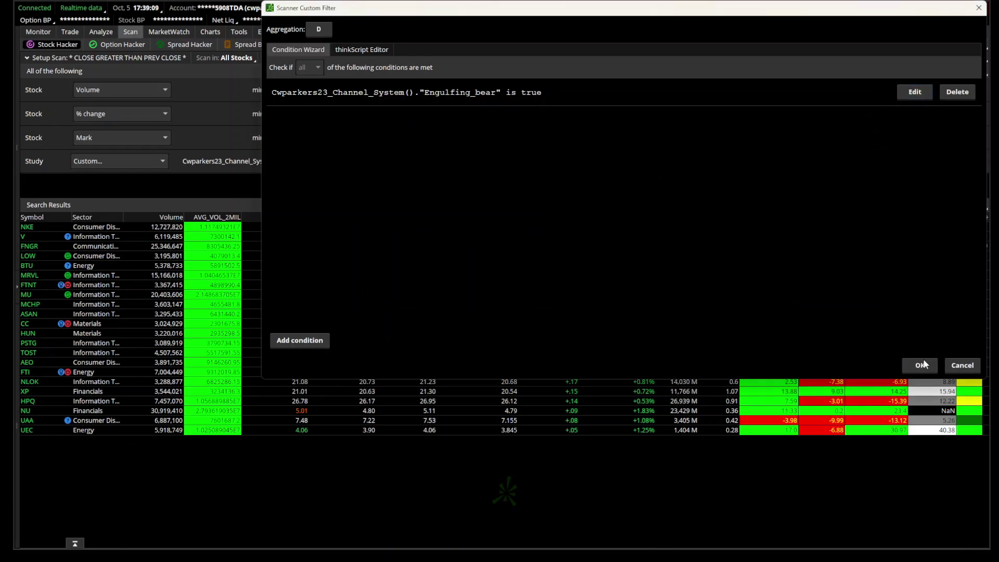
pyautogui.click(970, 186)
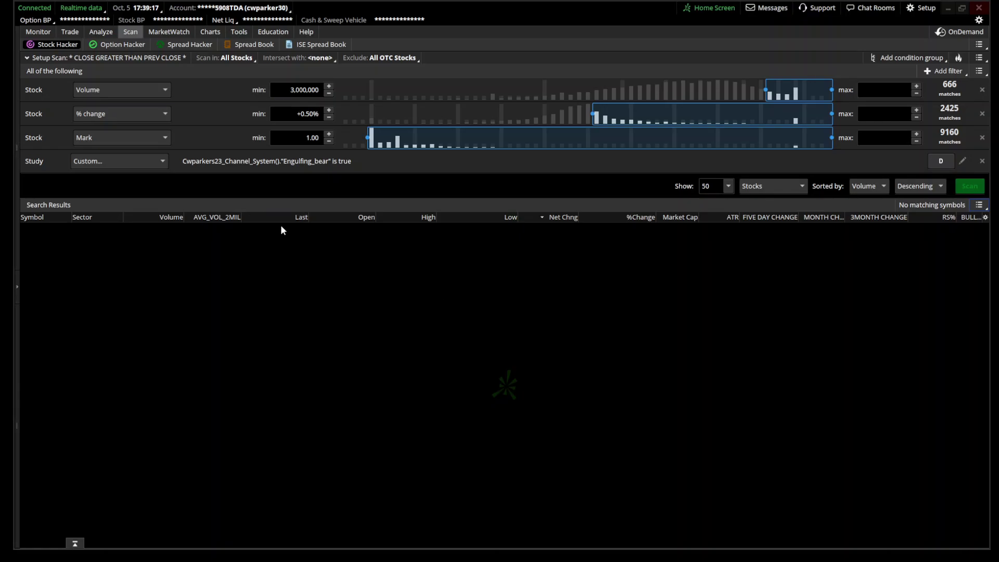
# Examine NKE's daily bars and engulfing label from mid-September to early October on the channel system chart
pyautogui.click(206, 32)
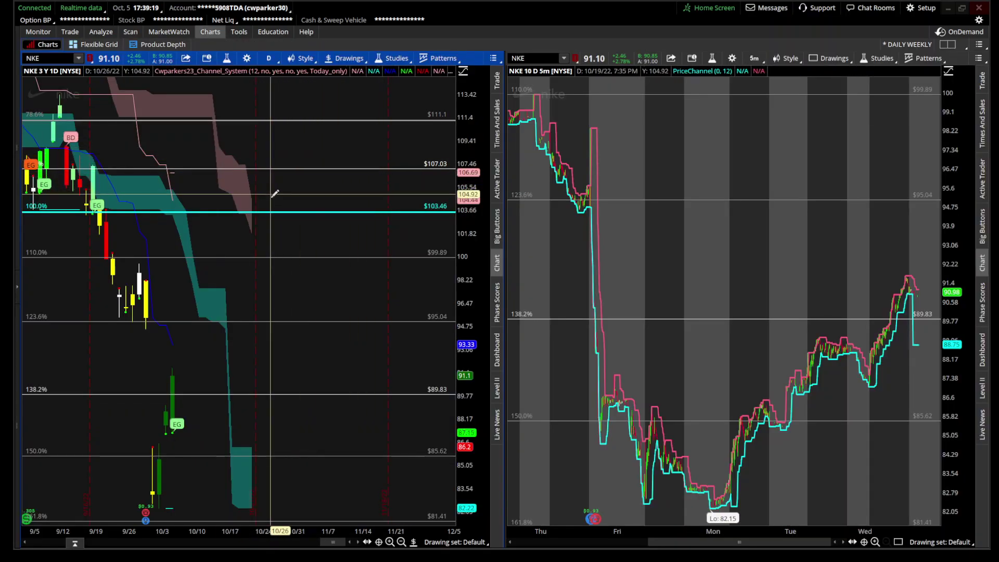
pyautogui.scroll(3, 274, 194)
pyautogui.moveTo(279, 205); pyautogui.dragTo(181, 239)
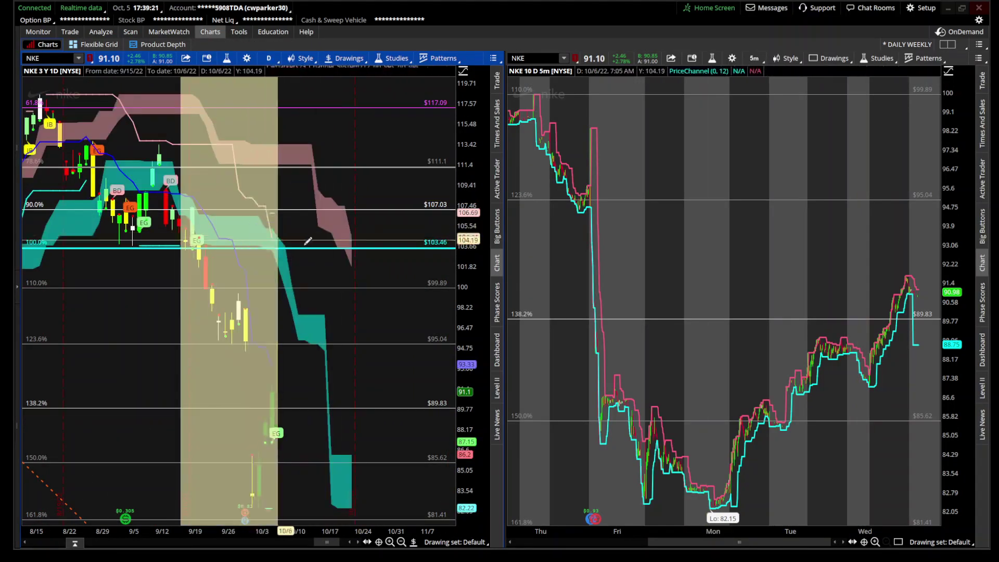
pyautogui.moveTo(308, 241); pyautogui.dragTo(336, 231)
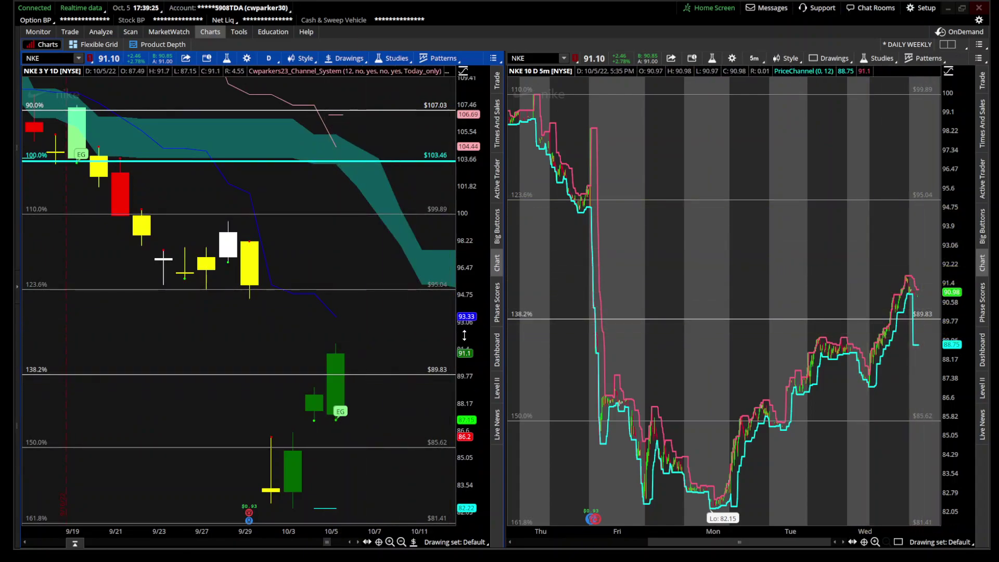
# Switch the NKE channel system chart to the 3 D : 5m time frame and display it alone in a single-chart layout
pyautogui.click(268, 58)
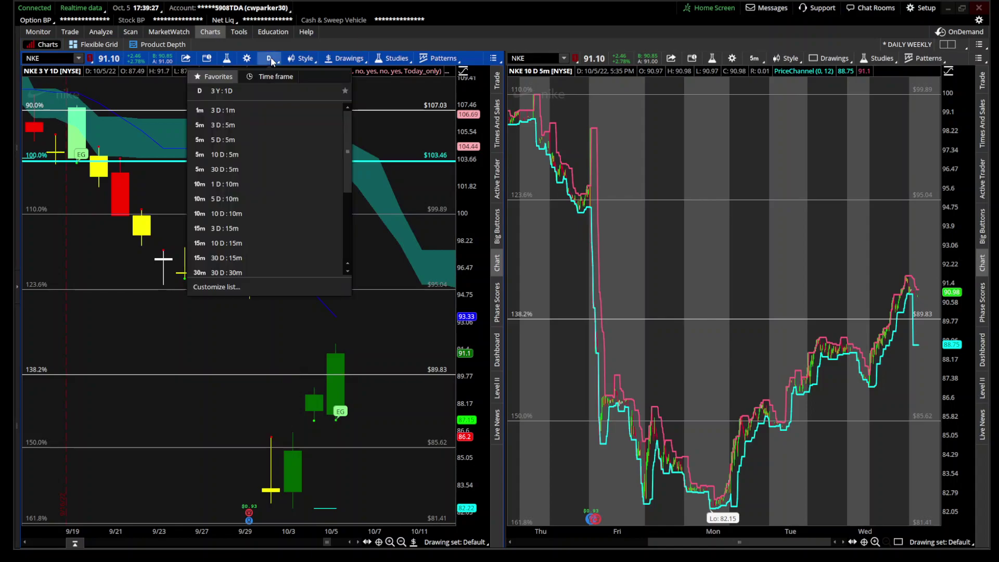
pyautogui.click(271, 126)
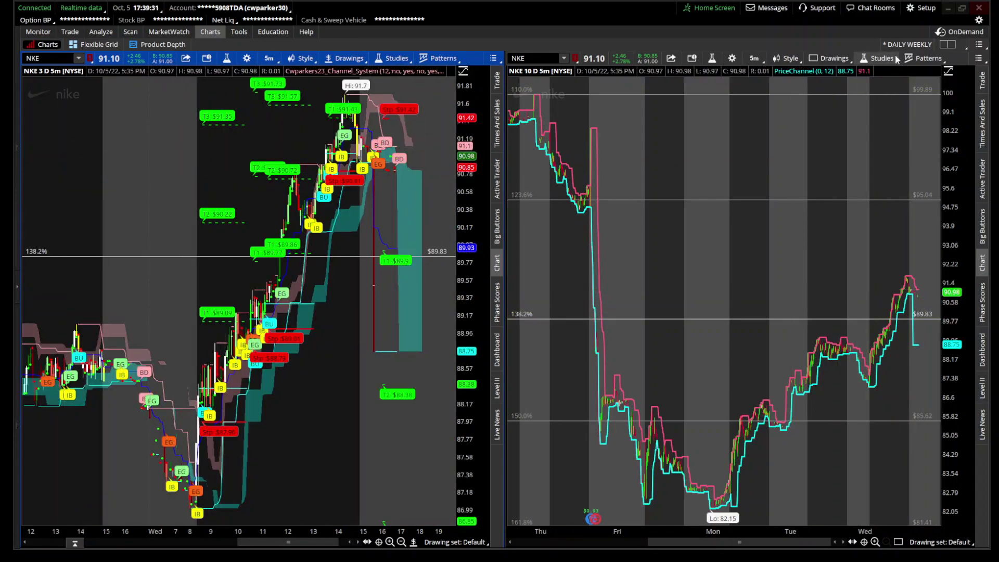
pyautogui.click(948, 44)
pyautogui.click(823, 64)
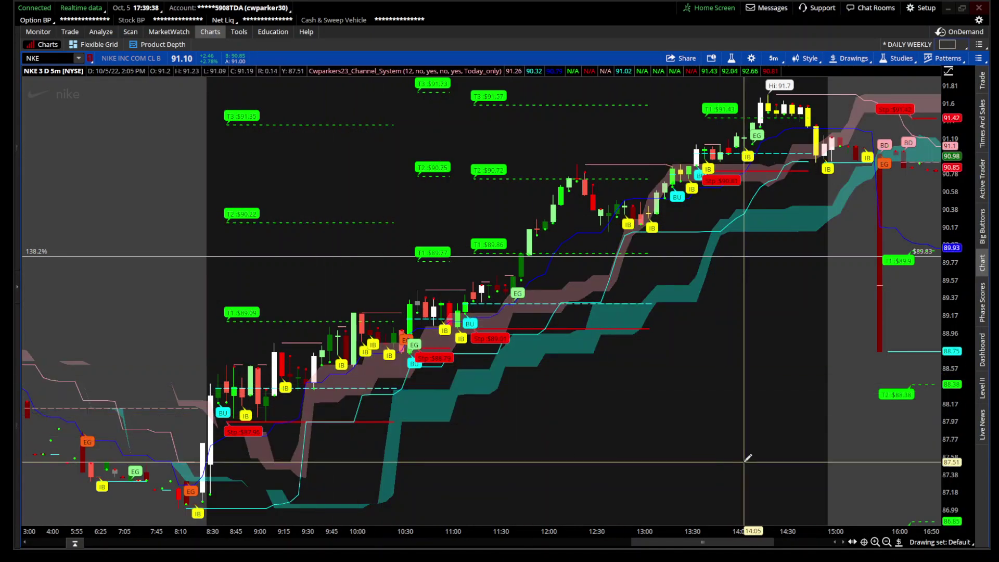
# Examine NKE's five-minute channel system signals, targets and stops from the October 5 8:30 bar onward and over the preceding days
pyautogui.moveTo(748, 458); pyautogui.dragTo(794, 457)
pyautogui.moveTo(196, 374); pyautogui.dragTo(302, 375)
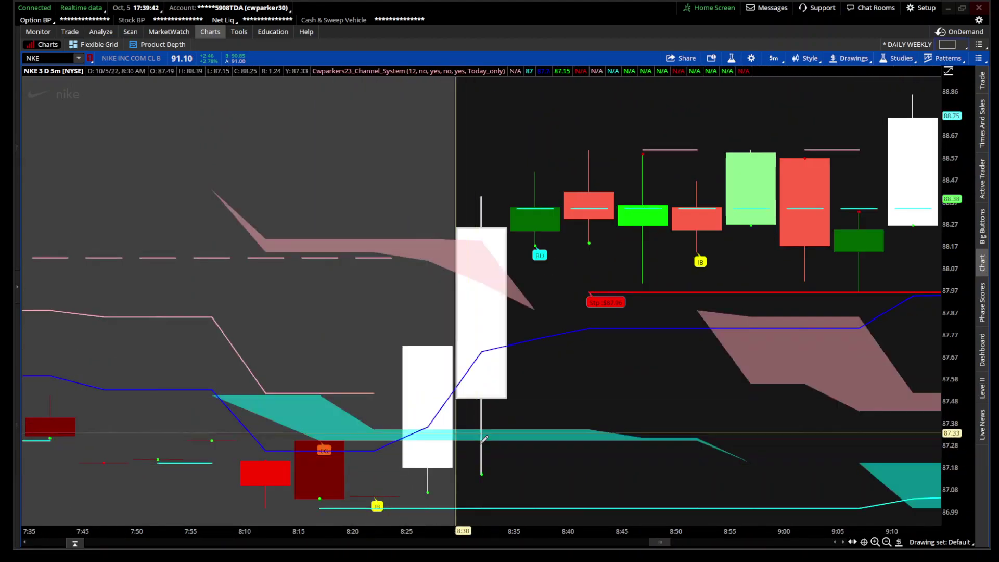
pyautogui.click(887, 542)
pyautogui.click(887, 542)
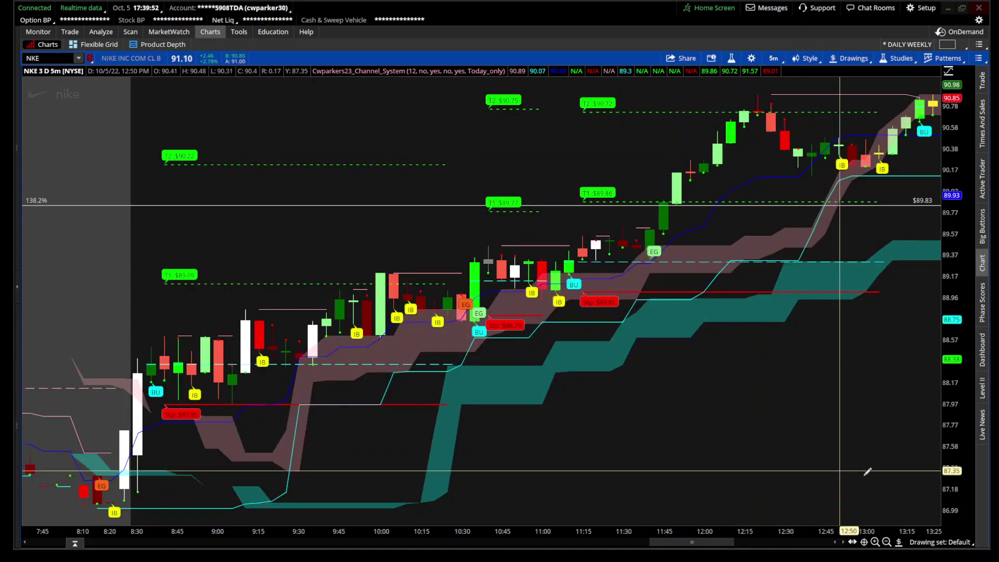
pyautogui.click(887, 541)
pyautogui.click(888, 541)
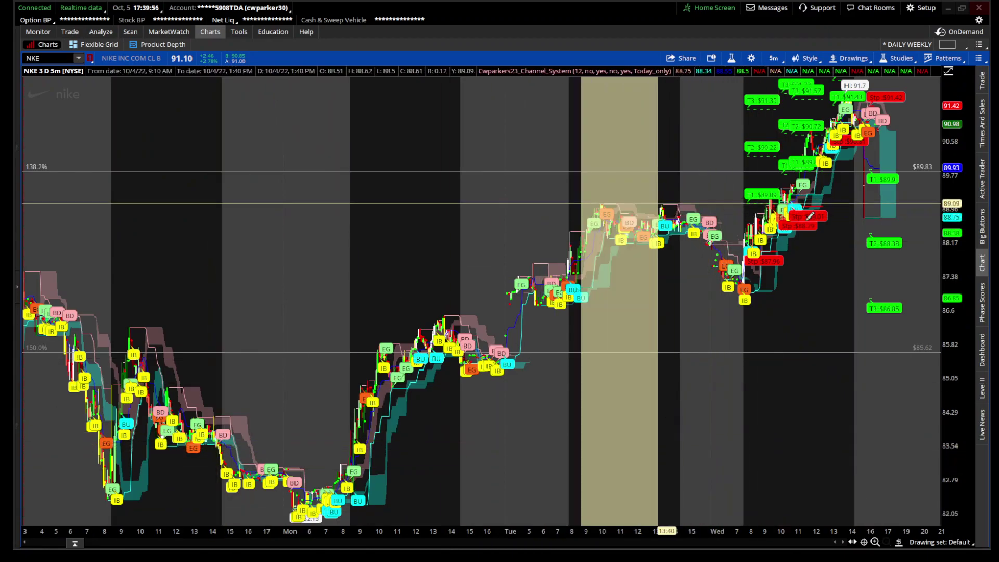
pyautogui.scroll(3, 495, 210)
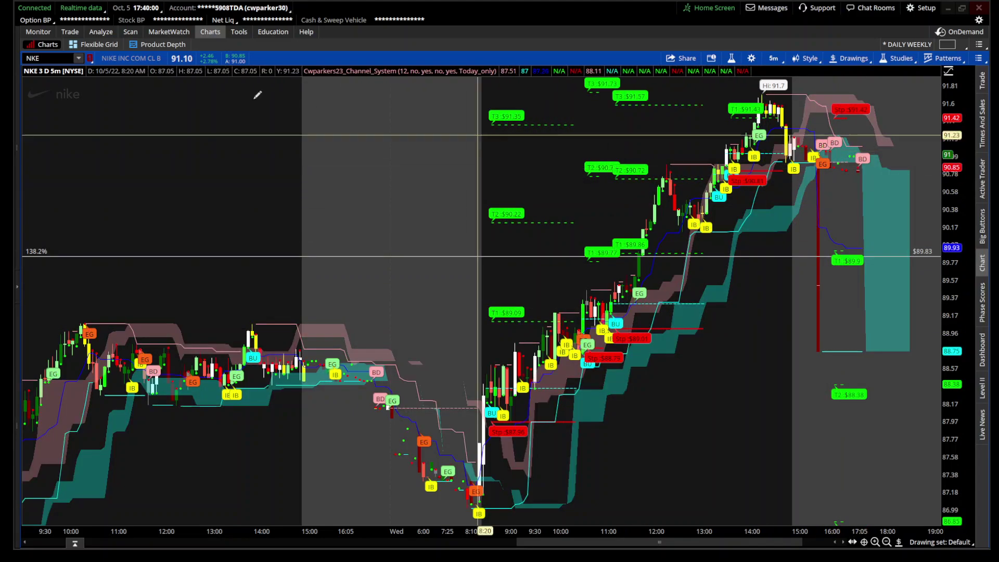
# Load SPY on the five-minute channel system chart
pyautogui.write('S')
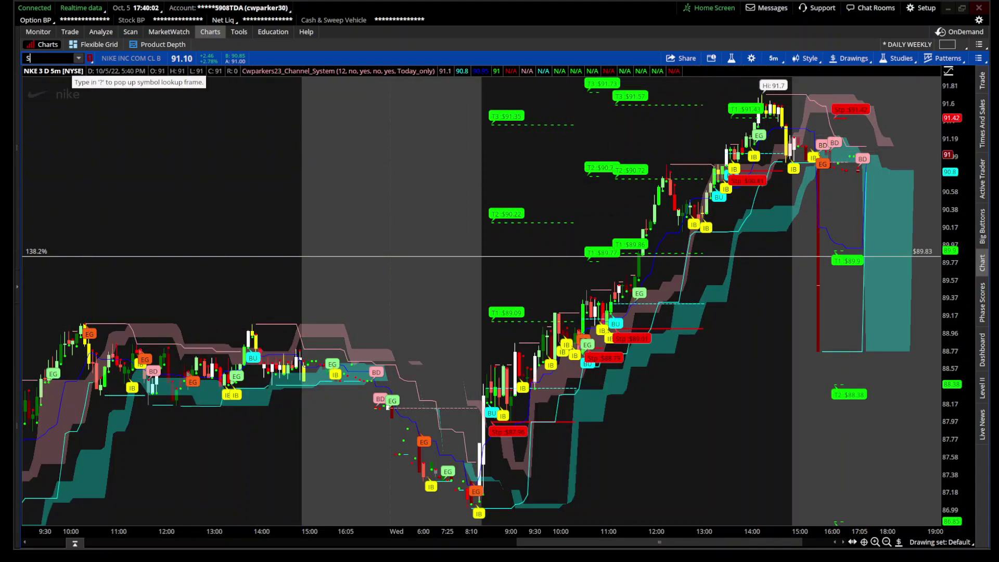
pyautogui.write('PY')
pyautogui.press('Return')
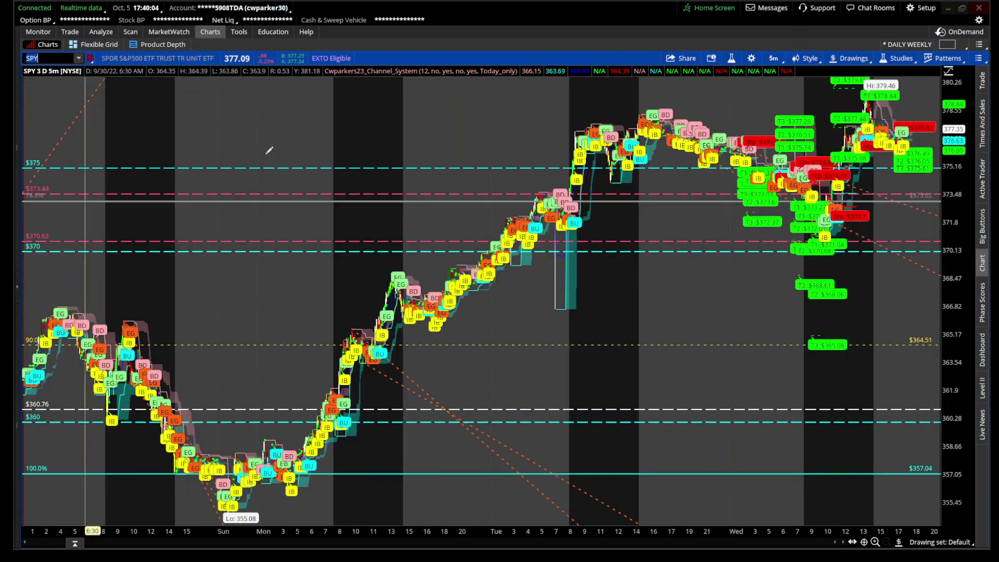
# Set the channel system study's hide target lines input to Yes and target bubbles to No, and apply the changes to the chart
pyautogui.click(731, 58)
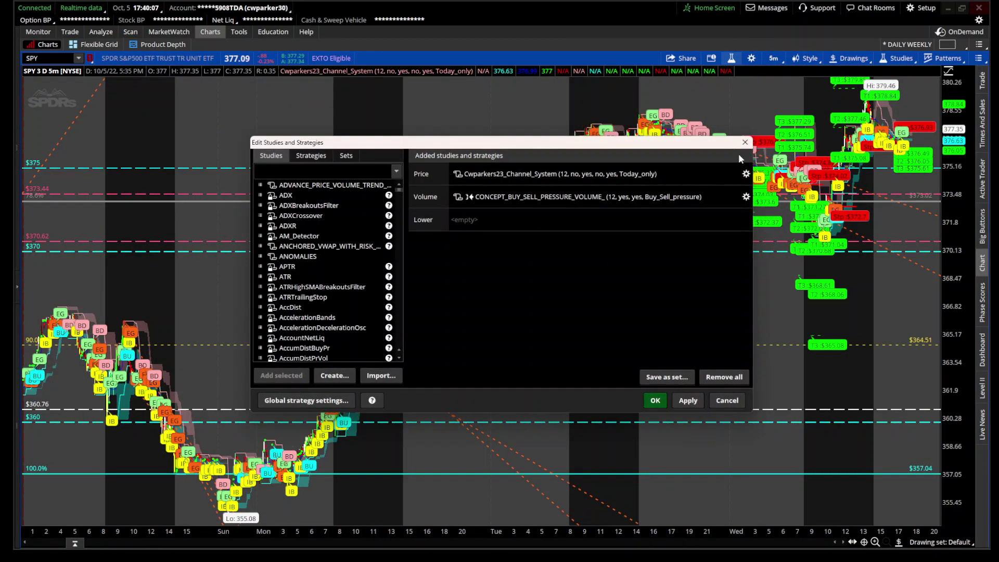
pyautogui.click(746, 174)
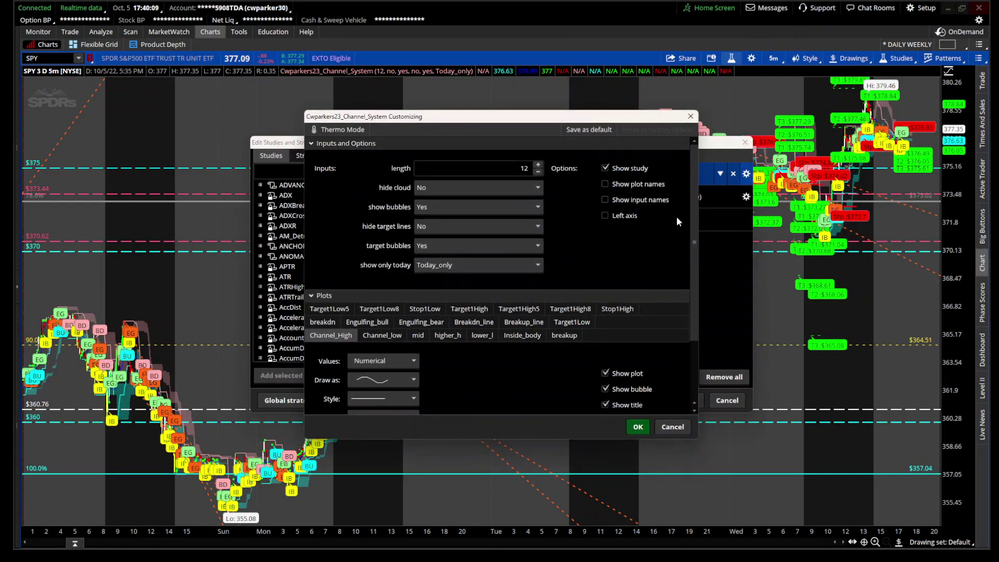
pyautogui.click(512, 263)
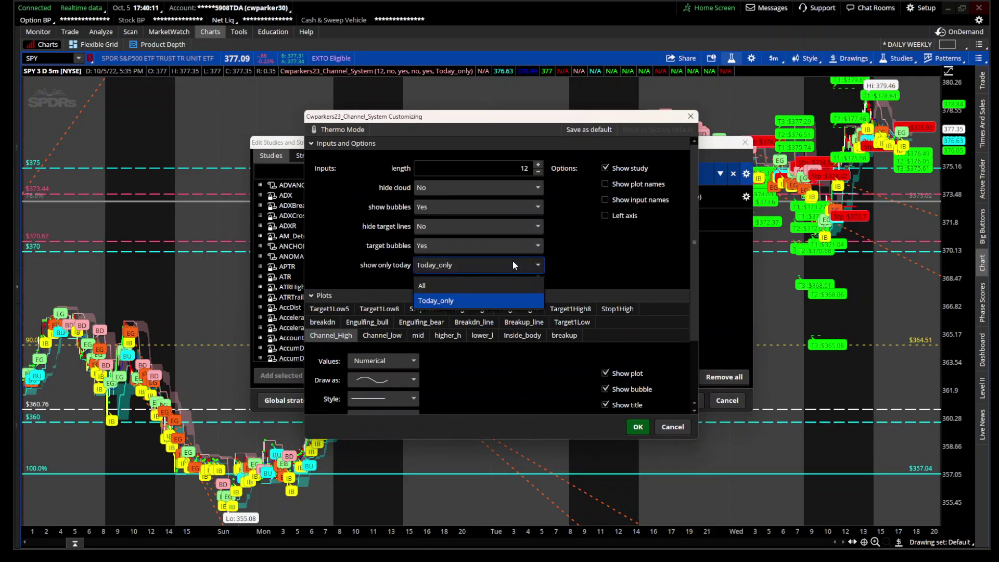
pyautogui.click(513, 265)
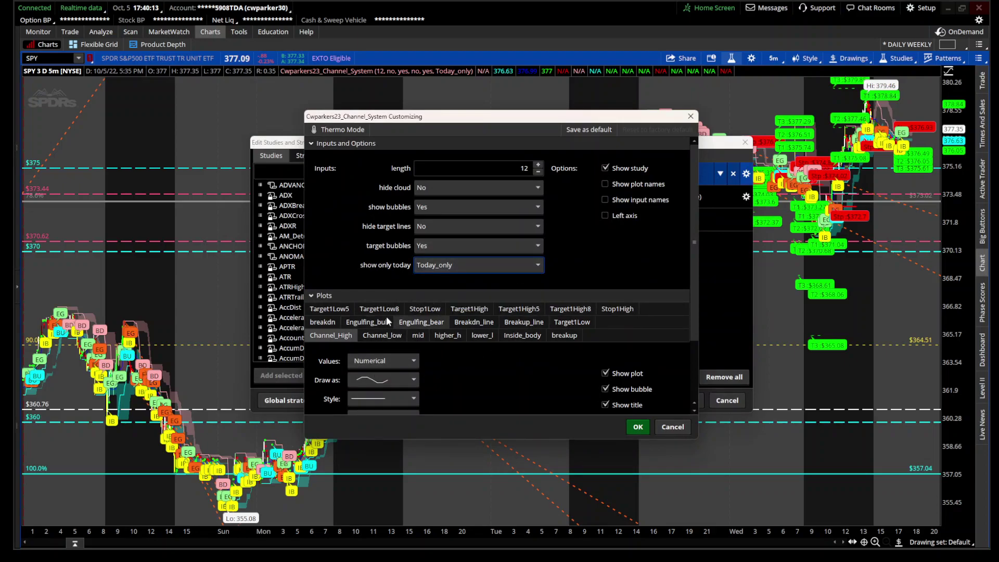
pyautogui.click(450, 245)
pyautogui.click(449, 283)
pyautogui.click(444, 226)
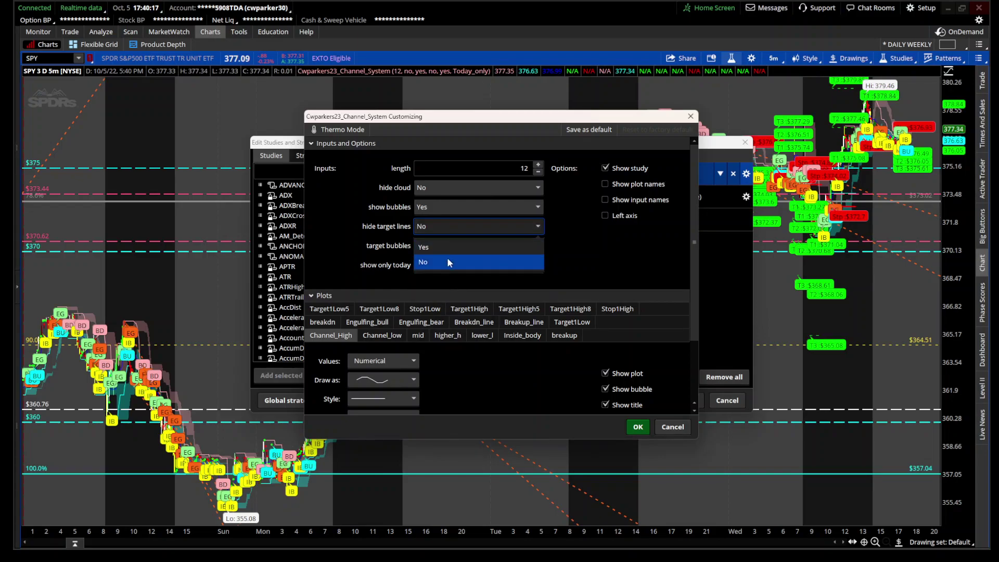
pyautogui.click(447, 257)
pyautogui.click(458, 227)
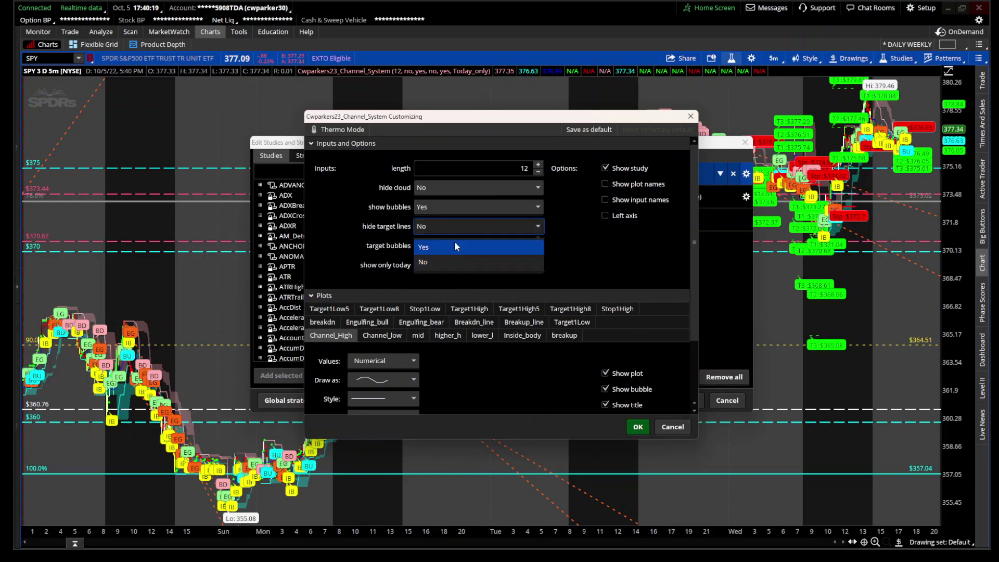
pyautogui.click(460, 261)
pyautogui.click(627, 424)
pyautogui.click(687, 401)
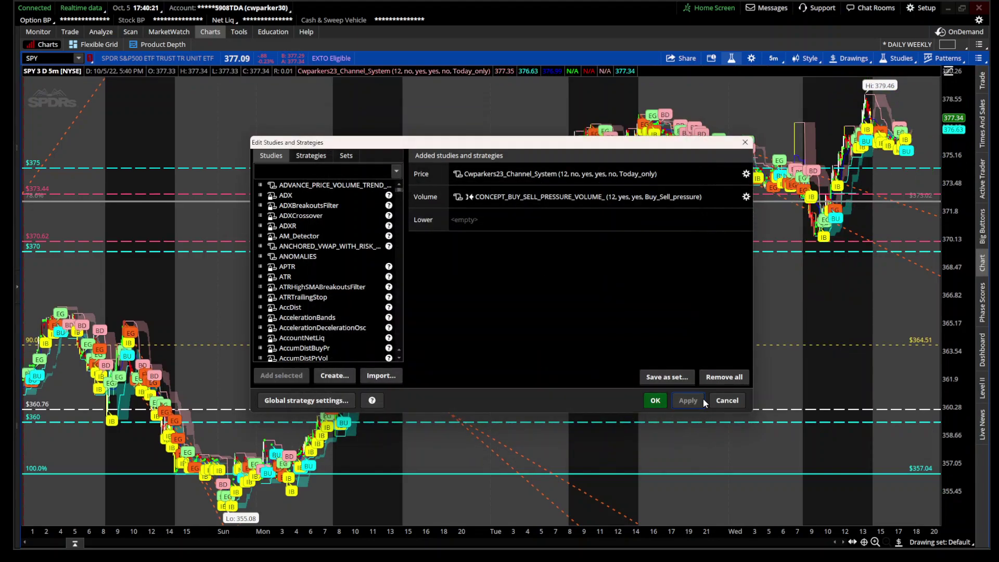
pyautogui.click(655, 401)
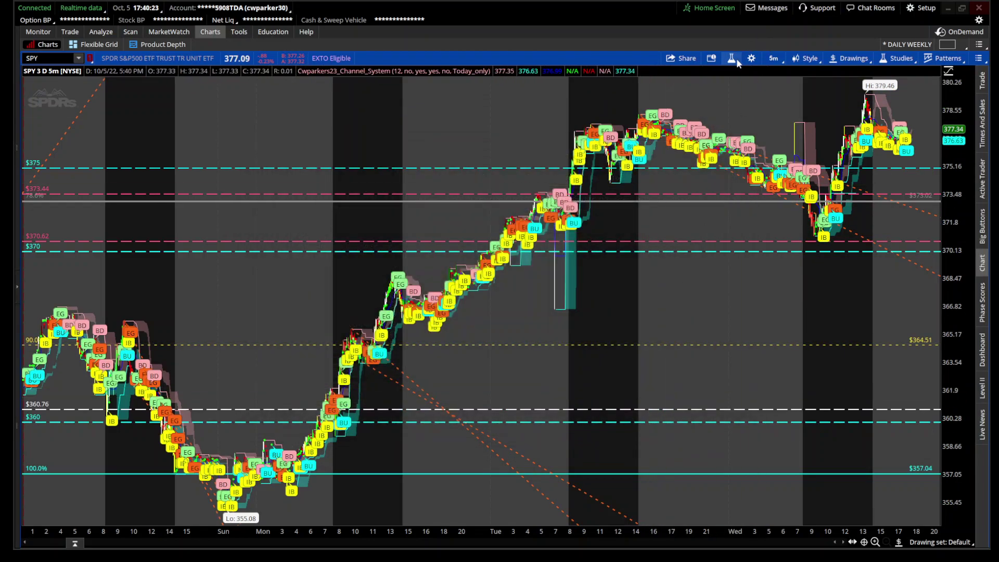
# Find the custom Pivot_indicator study in the study list and add it to the SPY chart alongside the channel system
pyautogui.click(731, 57)
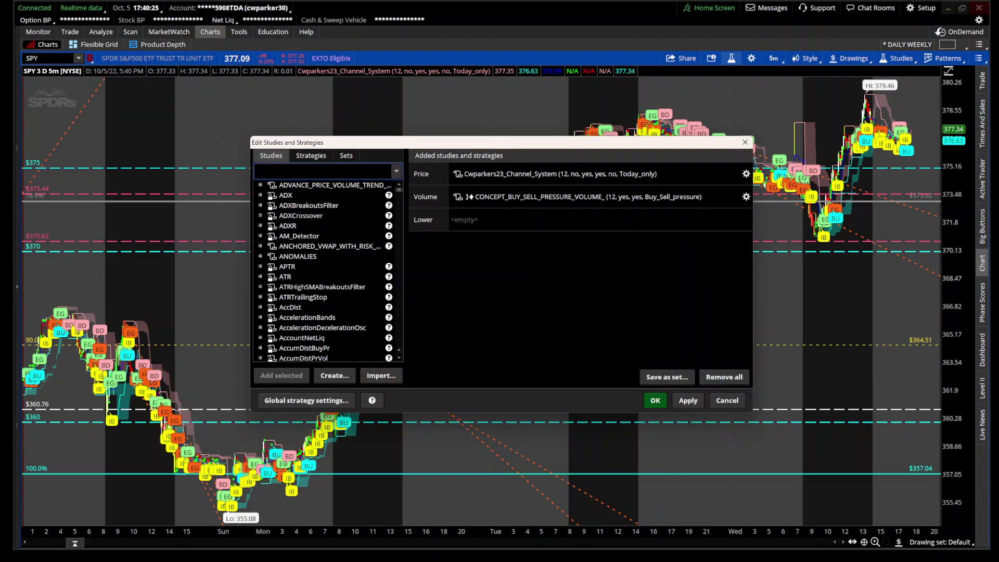
pyautogui.write('cwp')
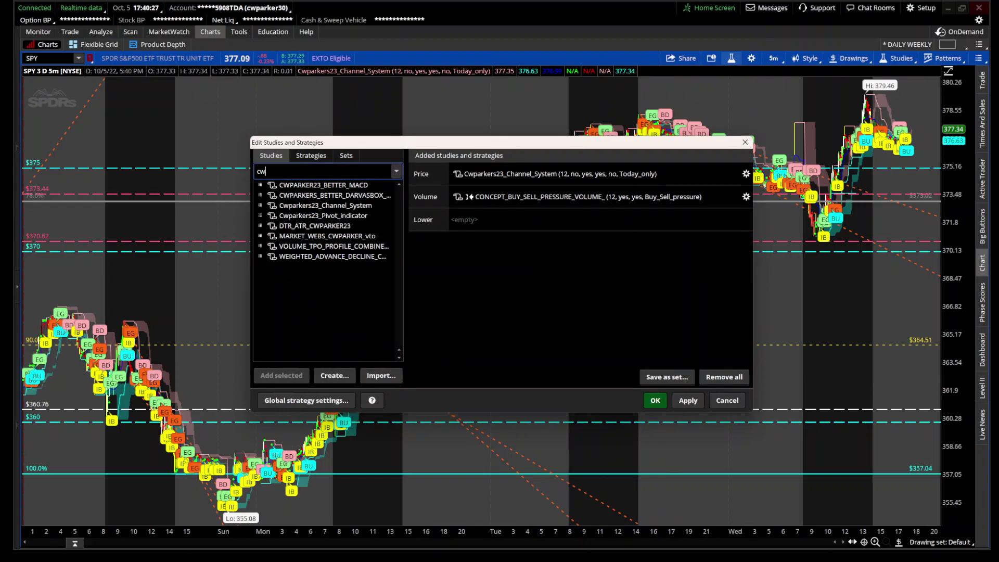
pyautogui.press('BackSpace')
pyautogui.press('BackSpace')
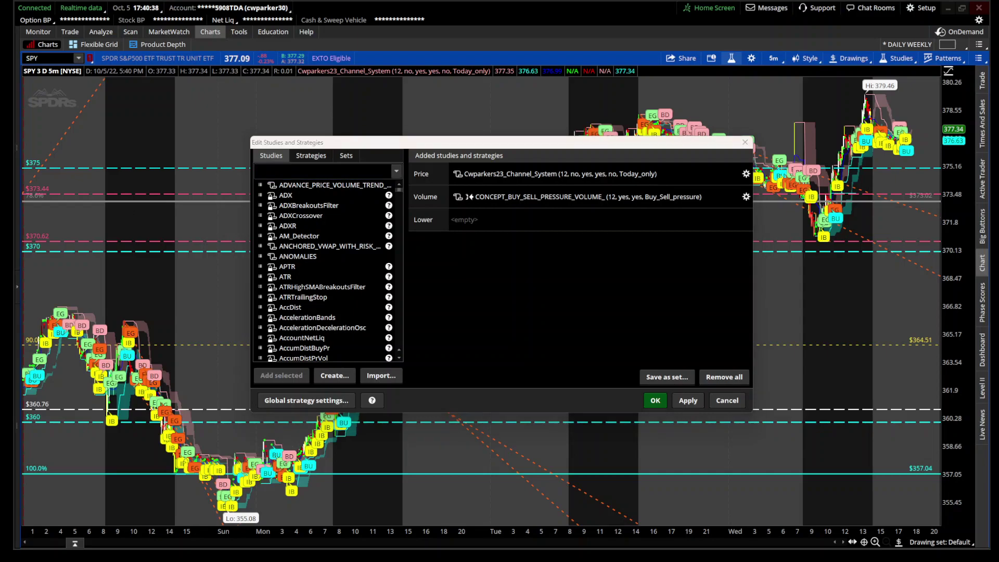
pyautogui.click(312, 171)
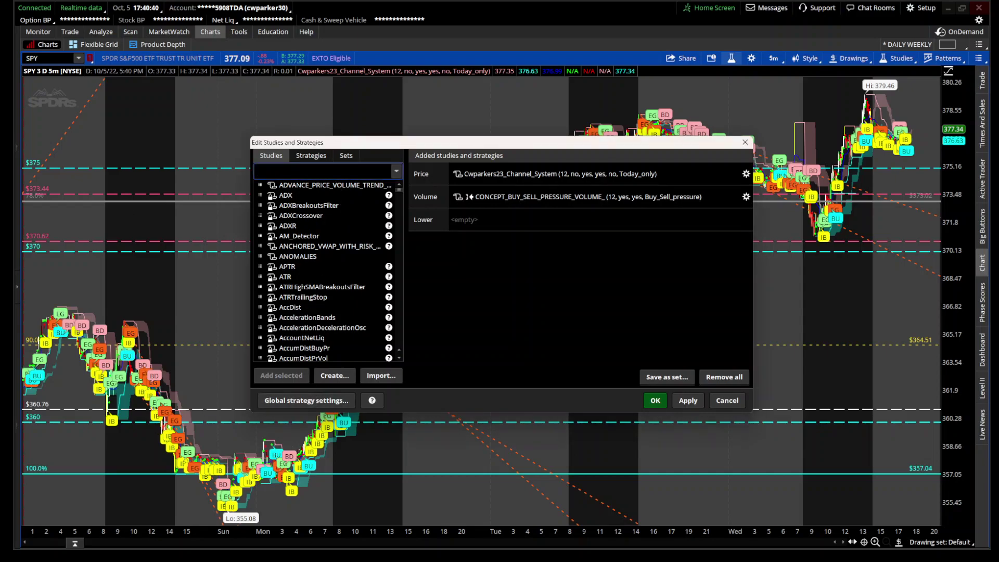
pyautogui.write('resi')
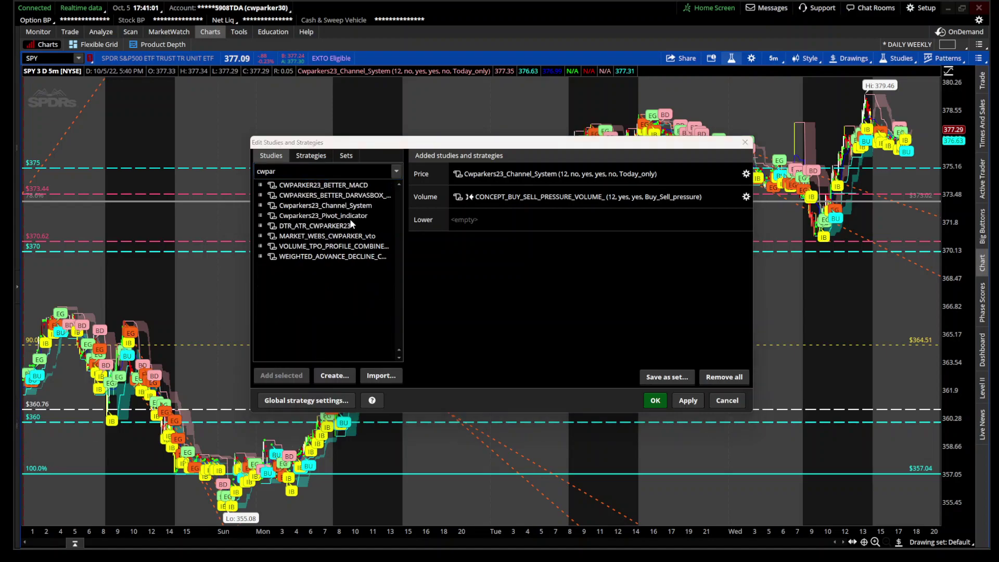
pyautogui.click(350, 219)
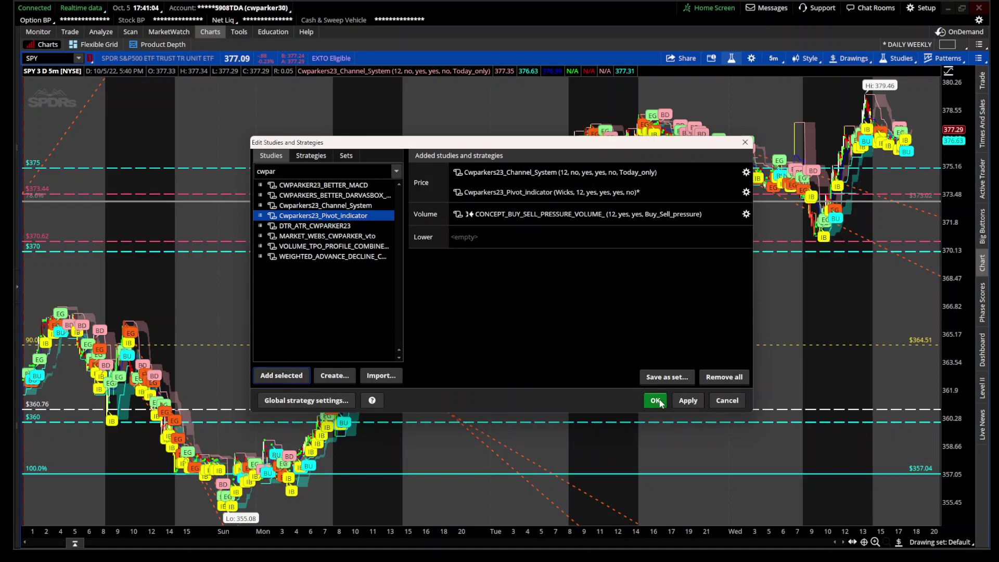
pyautogui.click(655, 401)
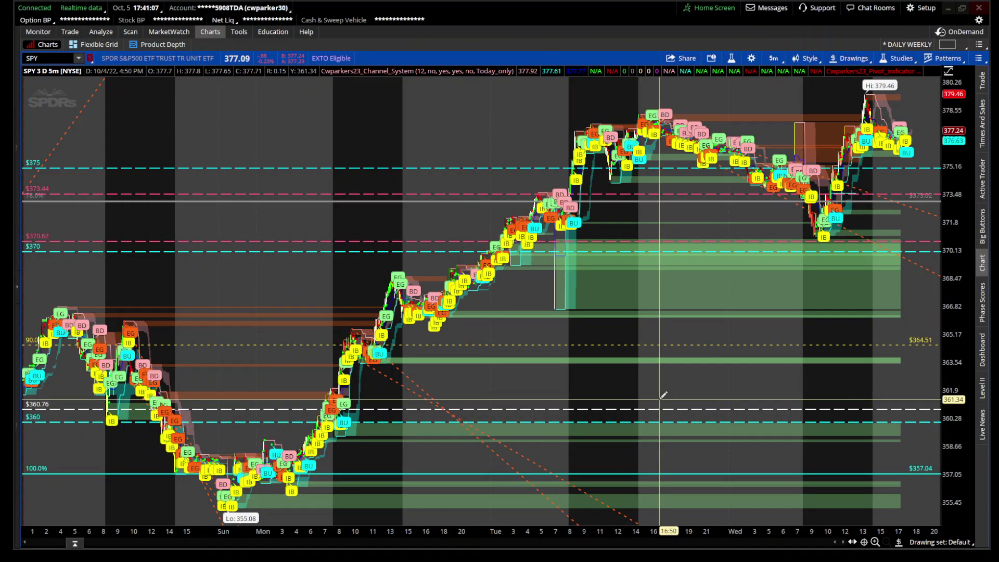
# Examine SPY's October 5 candles against the pivot indicator's support and resistance zones
pyautogui.moveTo(663, 396); pyautogui.dragTo(940, 371)
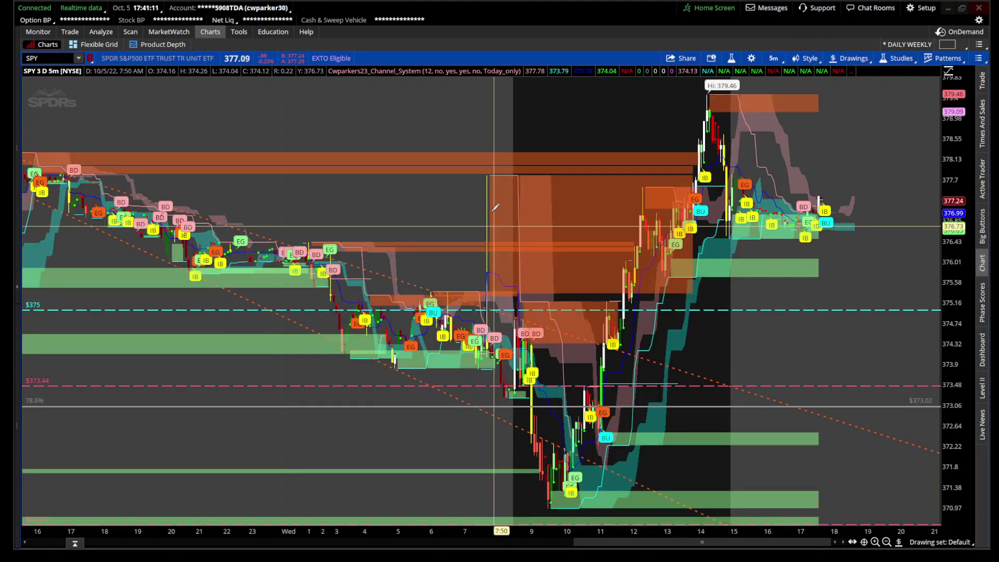
pyautogui.scroll(4, 454, 203)
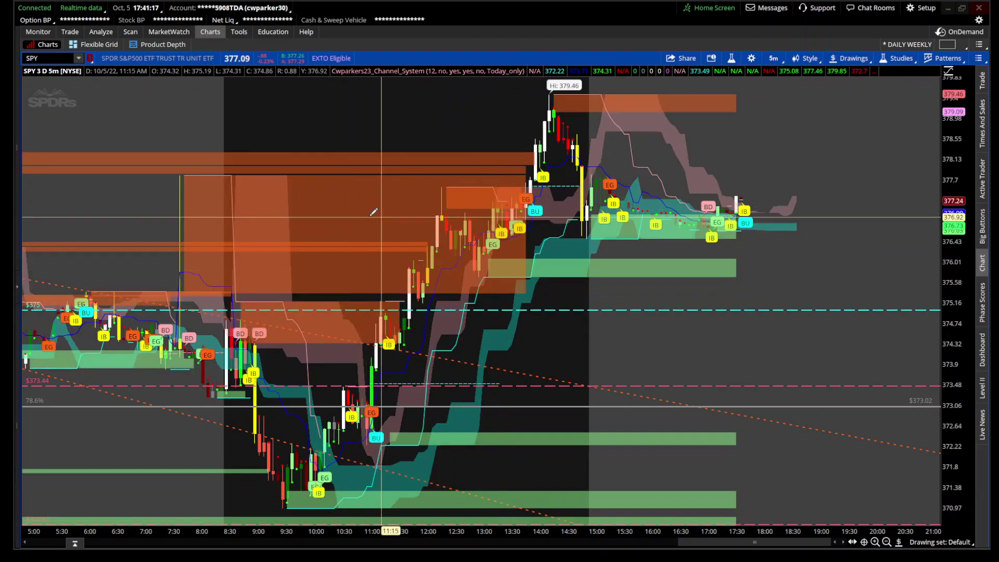
pyautogui.scroll(4, 192, 196)
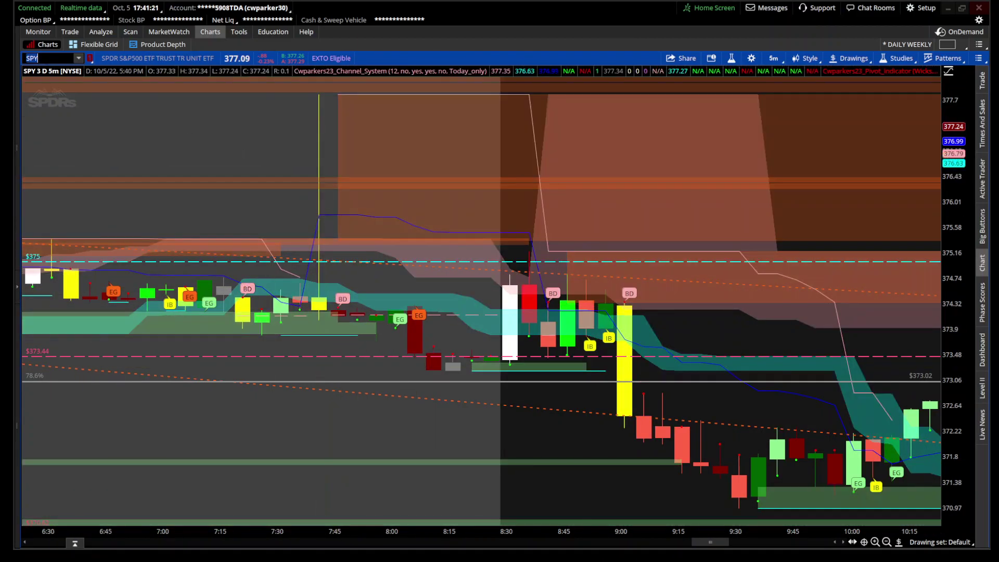
# Load the /ES futures on the five-minute chart and focus on the October 5 session
pyautogui.press('Return')
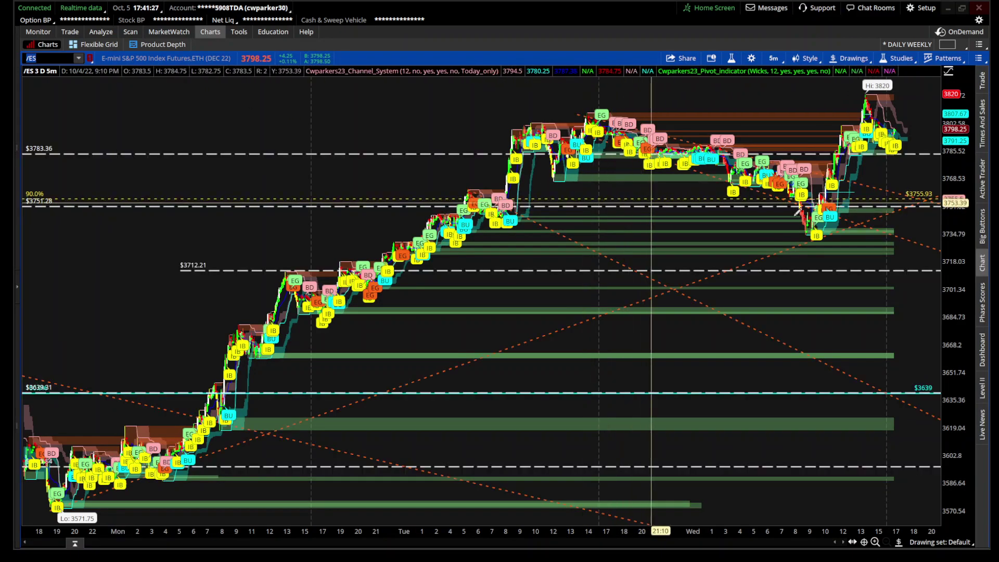
pyautogui.moveTo(666, 200); pyautogui.dragTo(939, 208)
pyautogui.scroll(3, 406, 235)
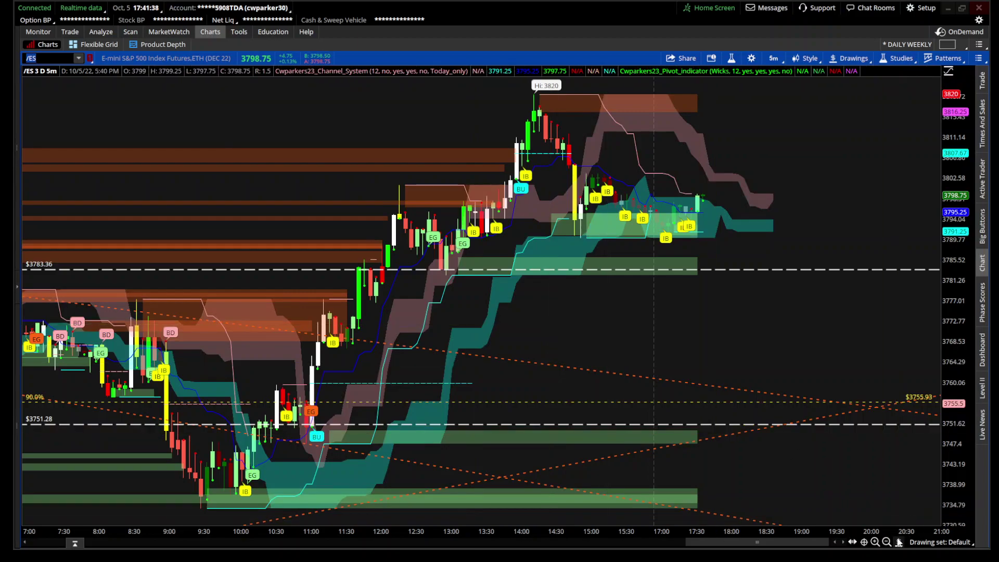
# Examine how /ES price reacts to the channel clouds, signal labels and pivot zones through the October 5 session
pyautogui.click(886, 542)
pyautogui.click(887, 542)
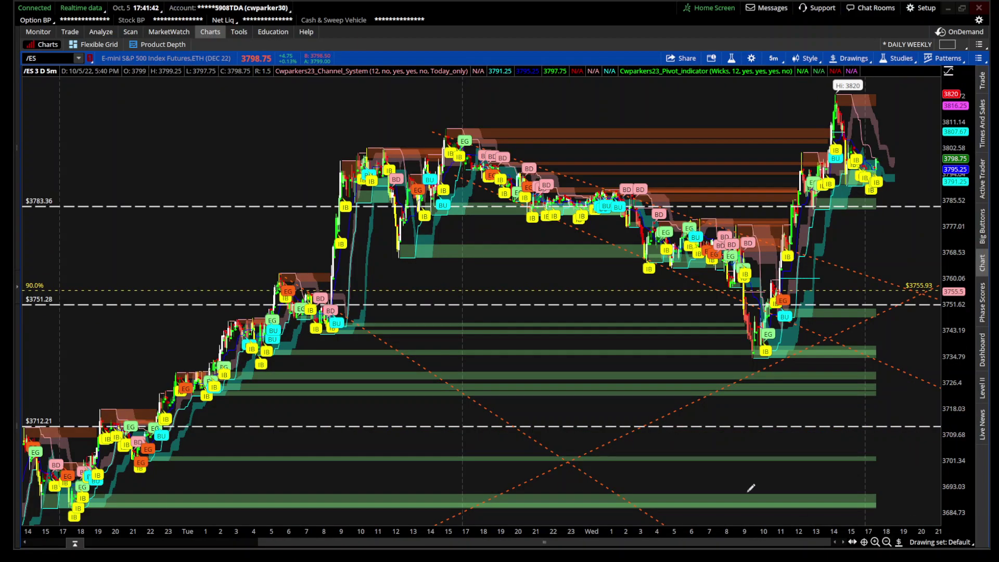
pyautogui.moveTo(357, 276); pyautogui.dragTo(913, 270)
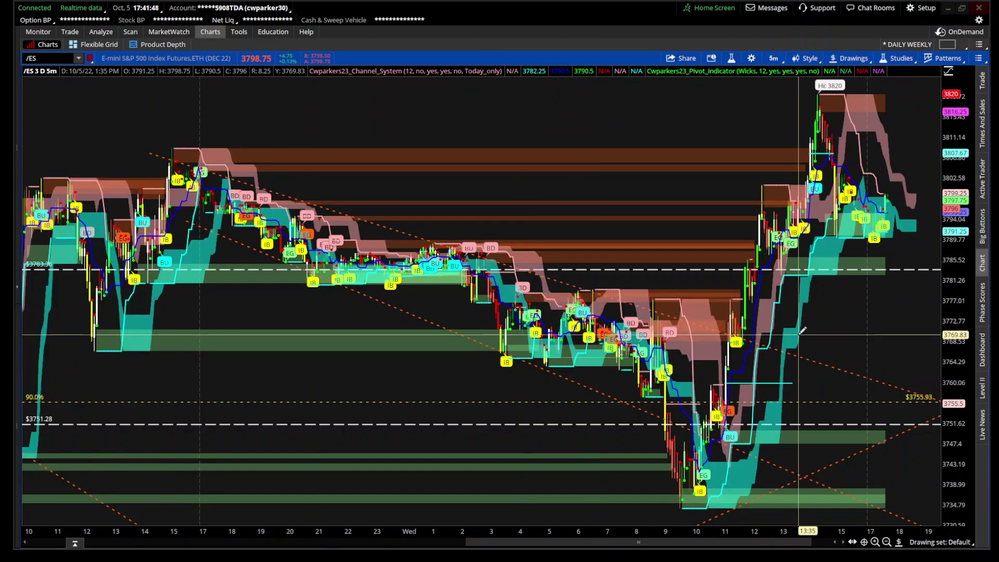
pyautogui.moveTo(508, 335)
pyautogui.mouseDown()
pyautogui.moveTo(646, 336)
pyautogui.moveTo(928, 364)
pyautogui.mouseUp()
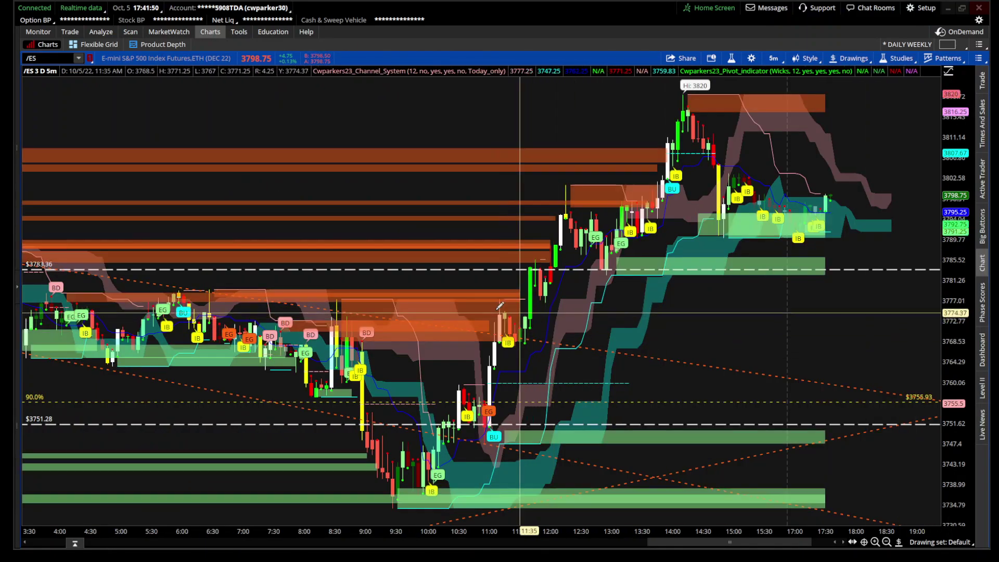
pyautogui.moveTo(496, 390); pyautogui.dragTo(926, 394)
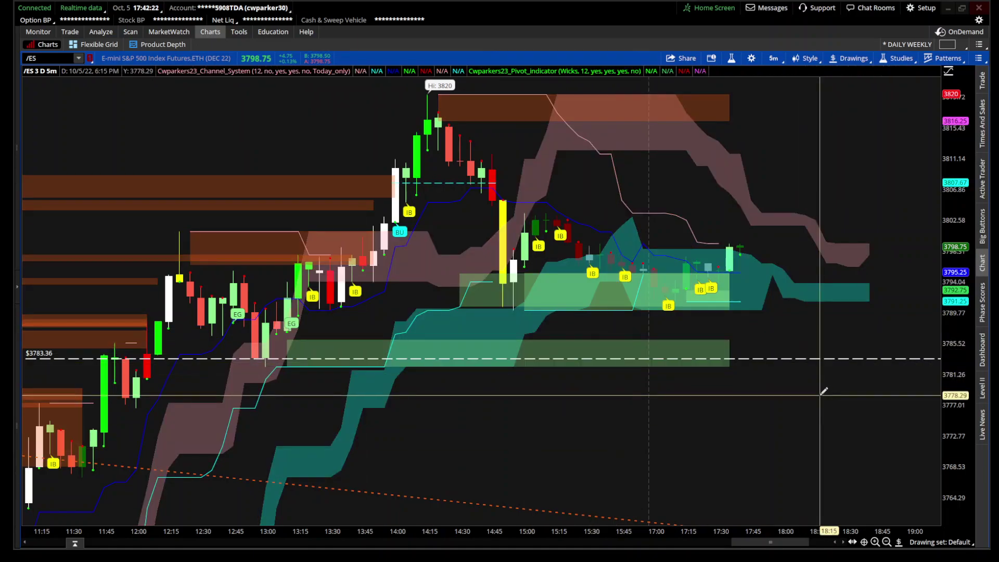
pyautogui.scroll(3, 823, 391)
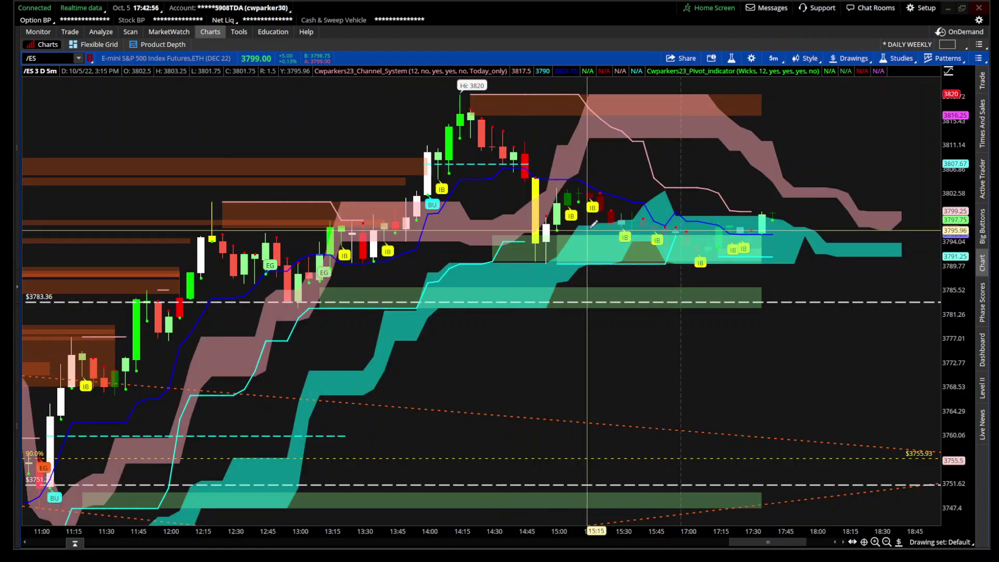
pyautogui.moveTo(765, 260); pyautogui.dragTo(412, 260)
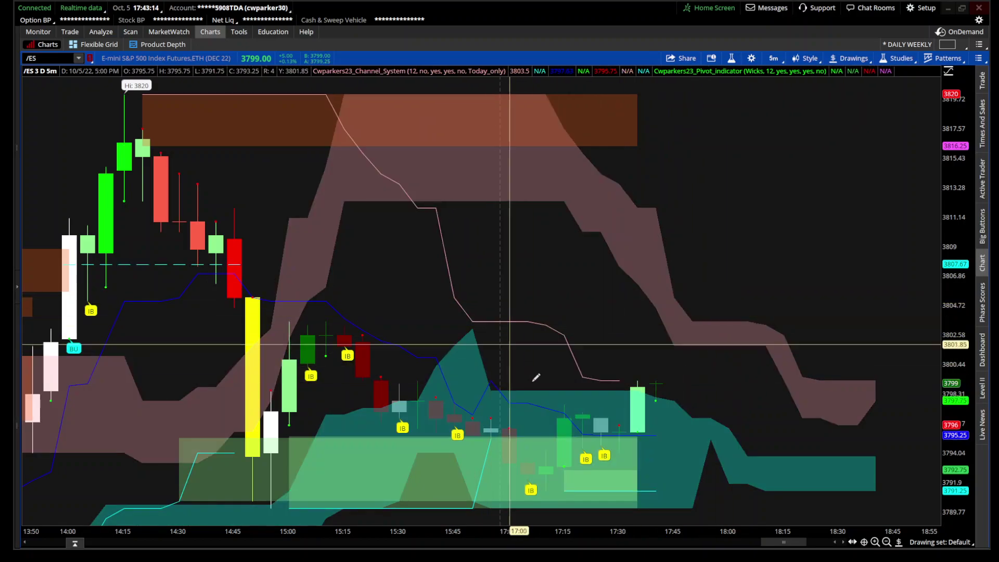
pyautogui.click(887, 542)
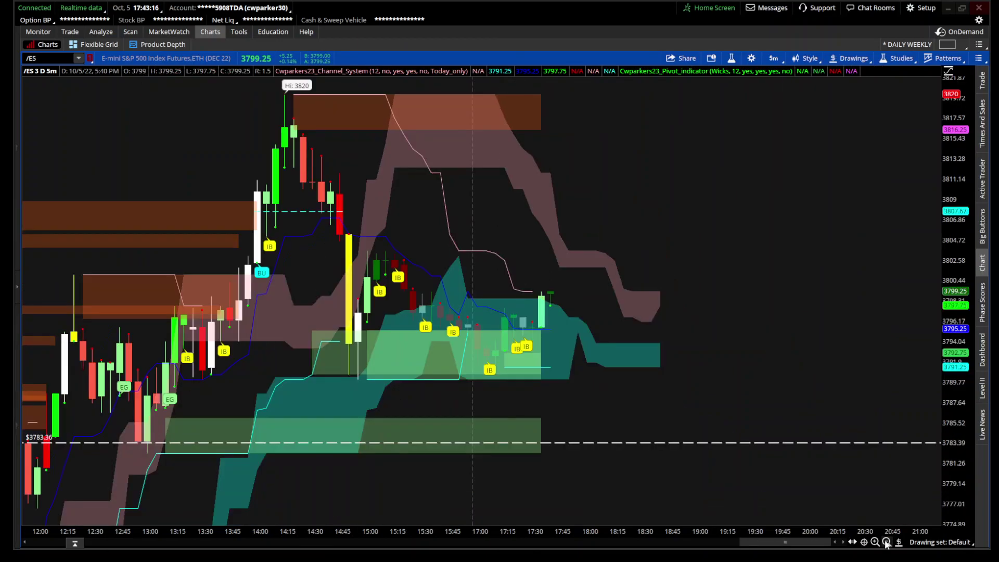
pyautogui.click(887, 542)
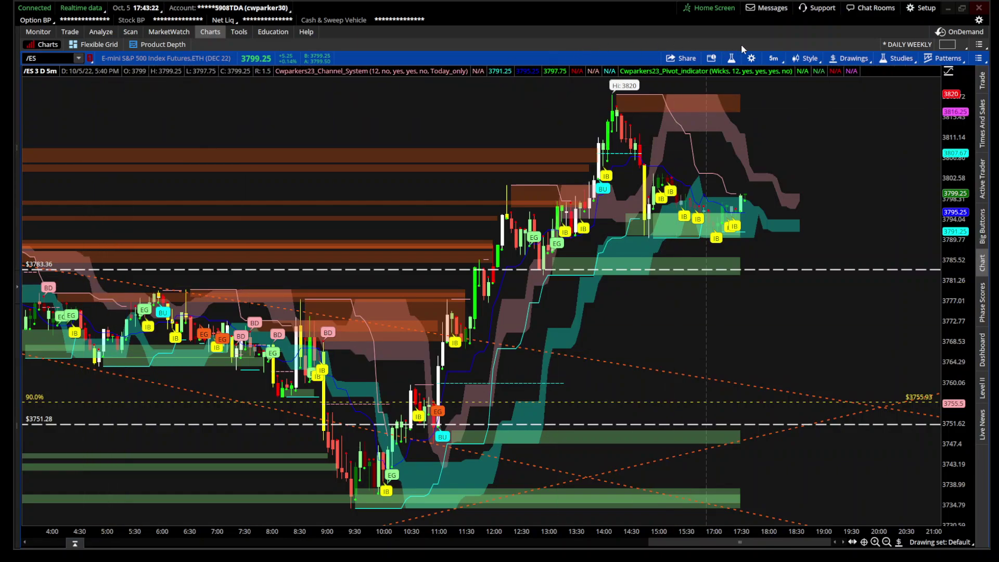
# Switch the /ES chart to the 3 Y : 1D time frame and focus on the past year's bars
pyautogui.click(773, 58)
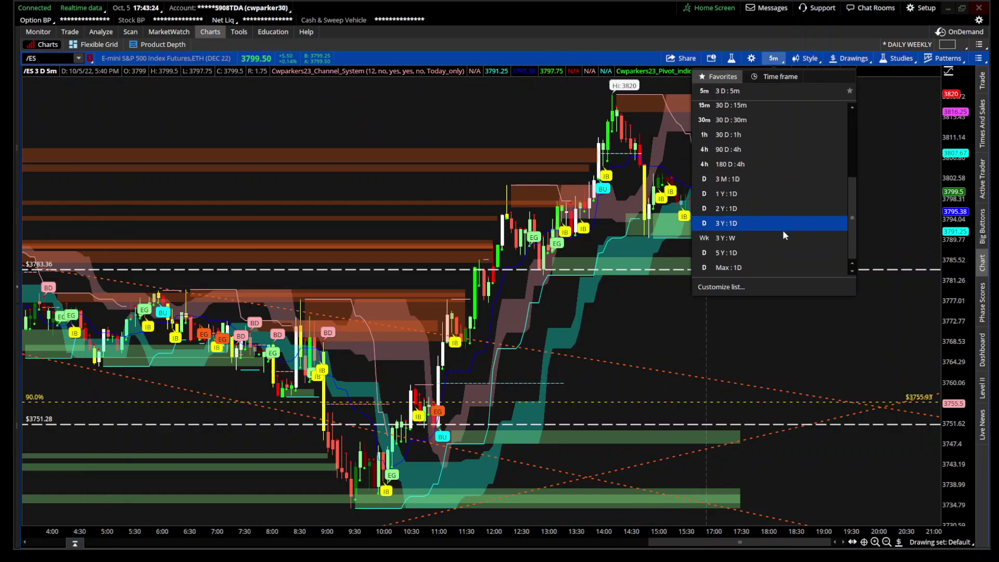
pyautogui.click(784, 224)
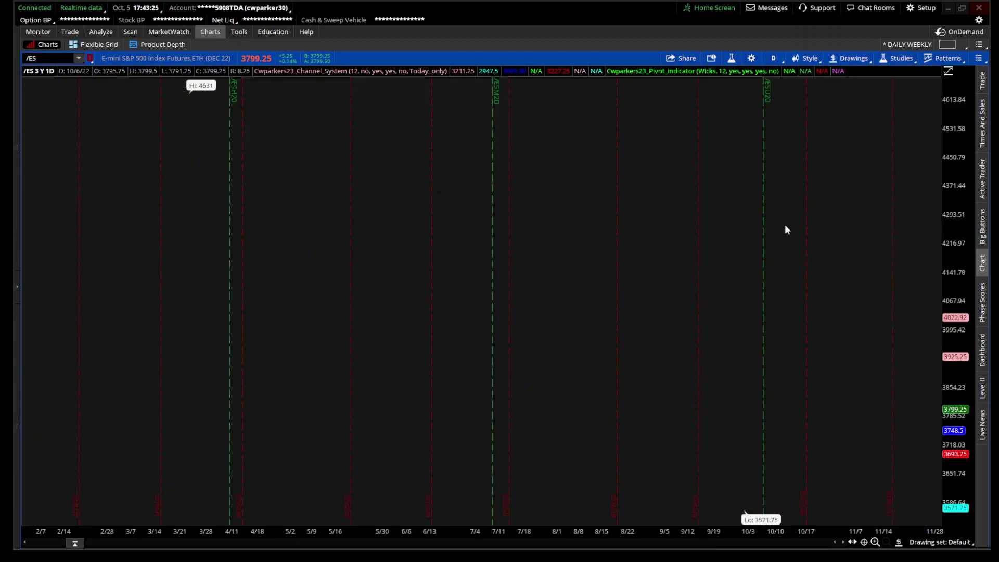
pyautogui.moveTo(572, 229); pyautogui.dragTo(837, 136)
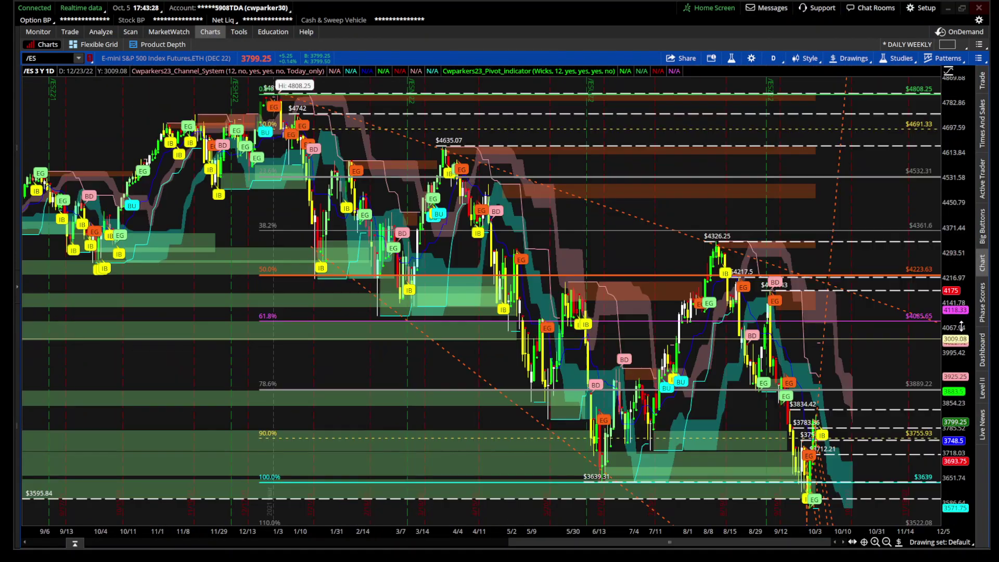
# Clear the whole drawing set from the /ES daily chart
pyautogui.click(850, 58)
pyautogui.moveTo(828, 195)
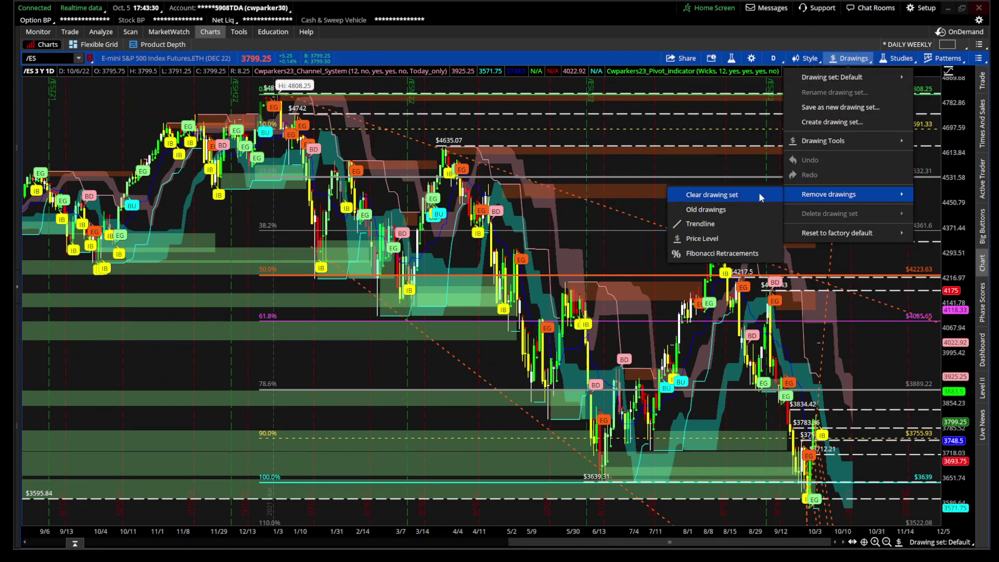
pyautogui.click(692, 194)
pyautogui.click(539, 61)
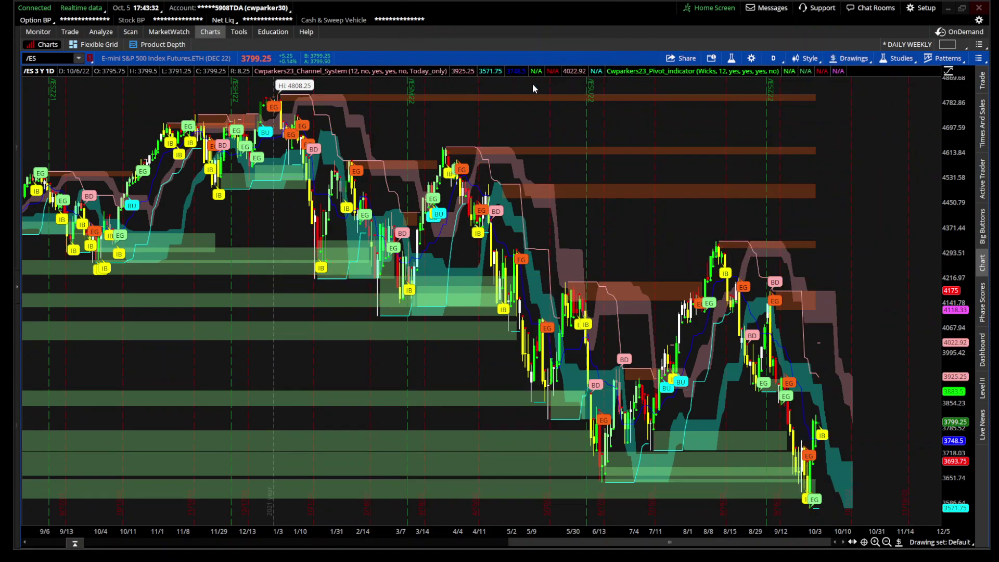
# Examine how /ES daily price reacts to the long-term pivot zones and to the channel clouds from August to October 2022
pyautogui.moveTo(414, 372); pyautogui.dragTo(828, 468)
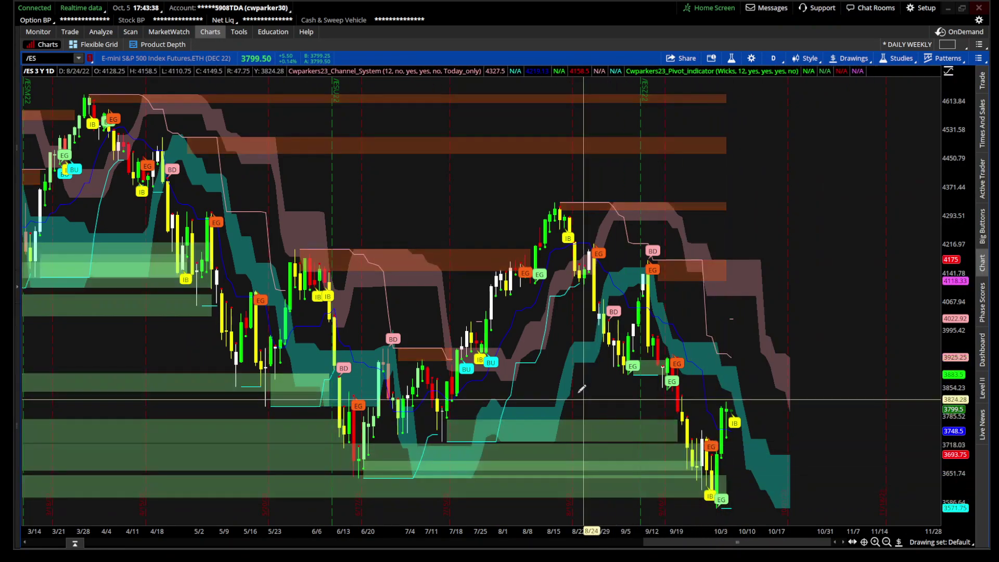
pyautogui.click(886, 543)
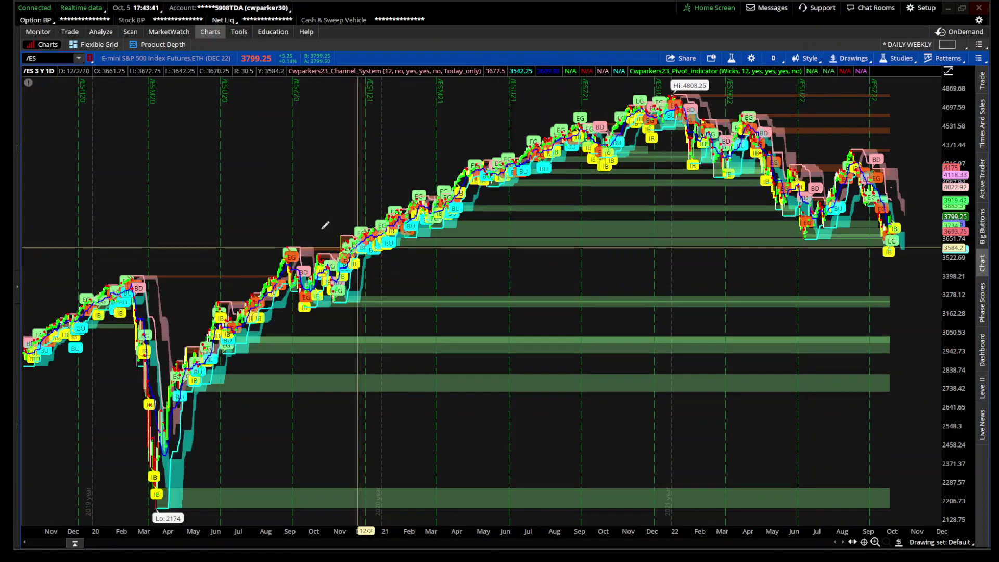
pyautogui.moveTo(290, 276); pyautogui.dragTo(891, 276)
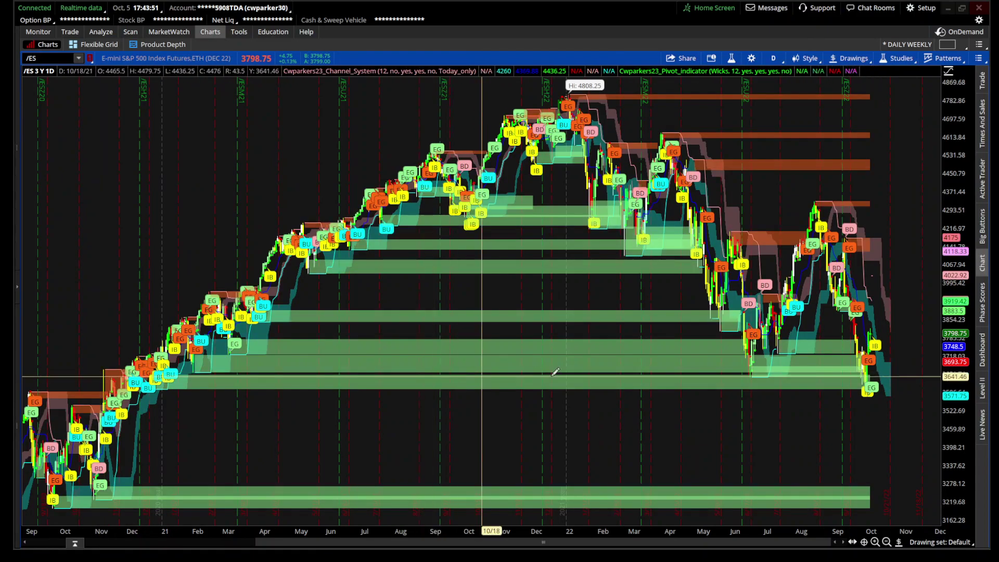
pyautogui.moveTo(557, 290); pyautogui.dragTo(926, 292)
pyautogui.moveTo(405, 242); pyautogui.dragTo(883, 272)
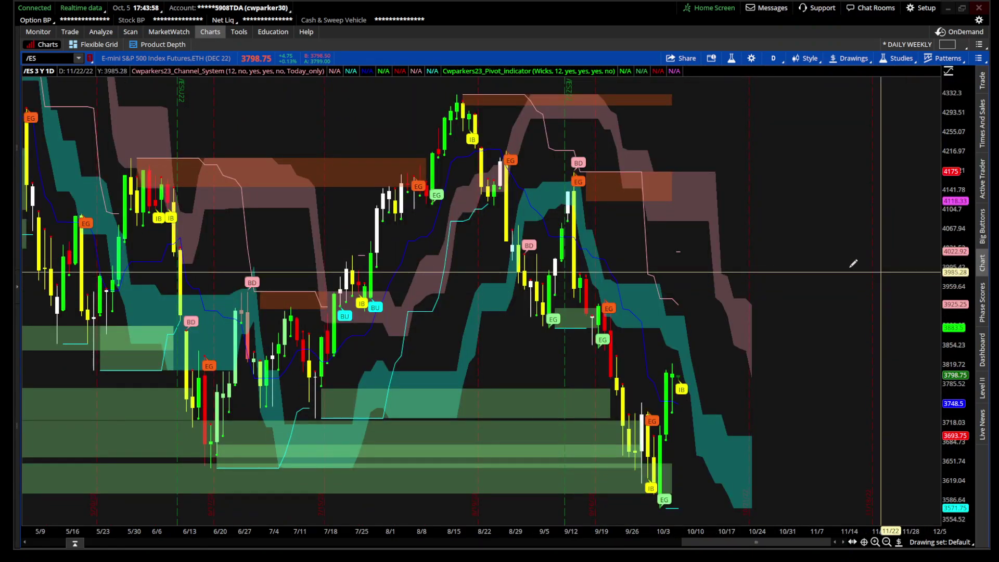
pyautogui.moveTo(457, 312); pyautogui.dragTo(877, 320)
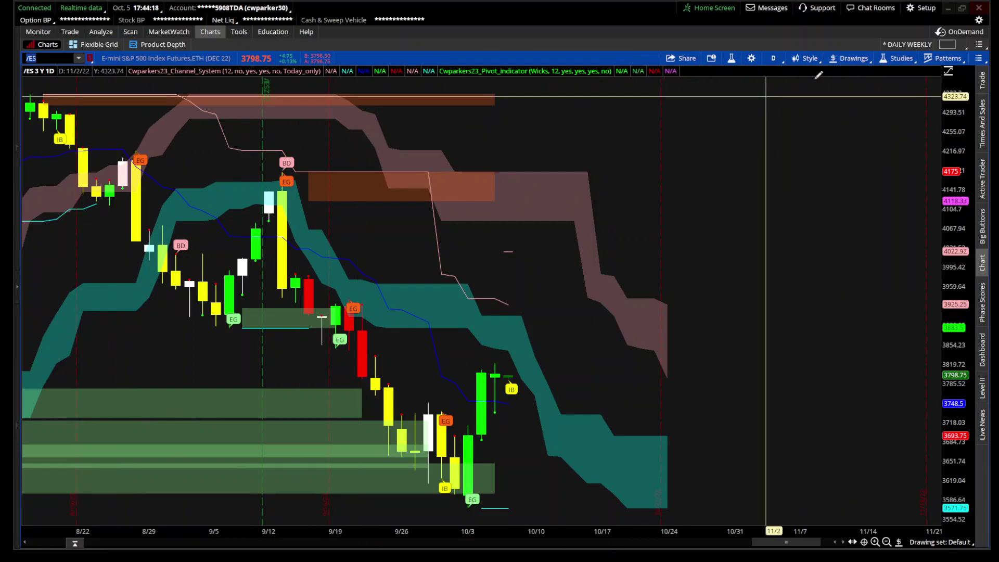
# Undo the clearing of the drawing set on the /ES daily chart
pyautogui.click(850, 58)
pyautogui.click(831, 157)
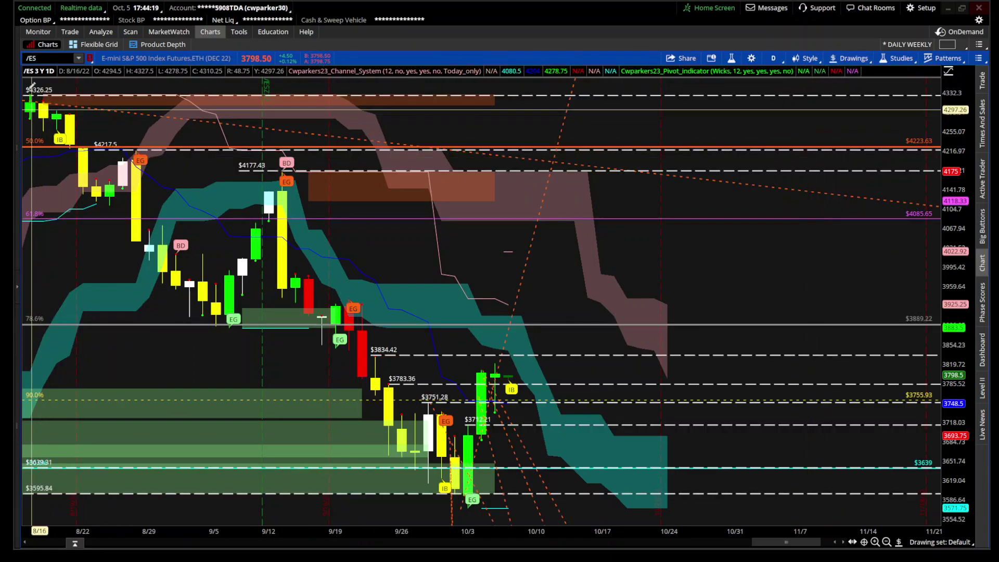
# Load SQQQ on the daily chart and focus on the bars from June to October
pyautogui.click(31, 58)
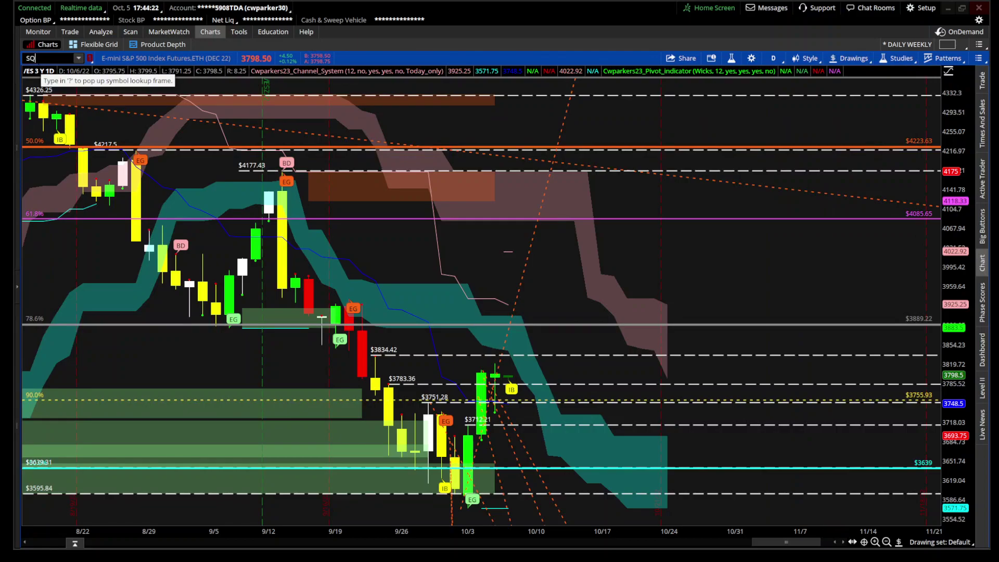
pyautogui.press('Return')
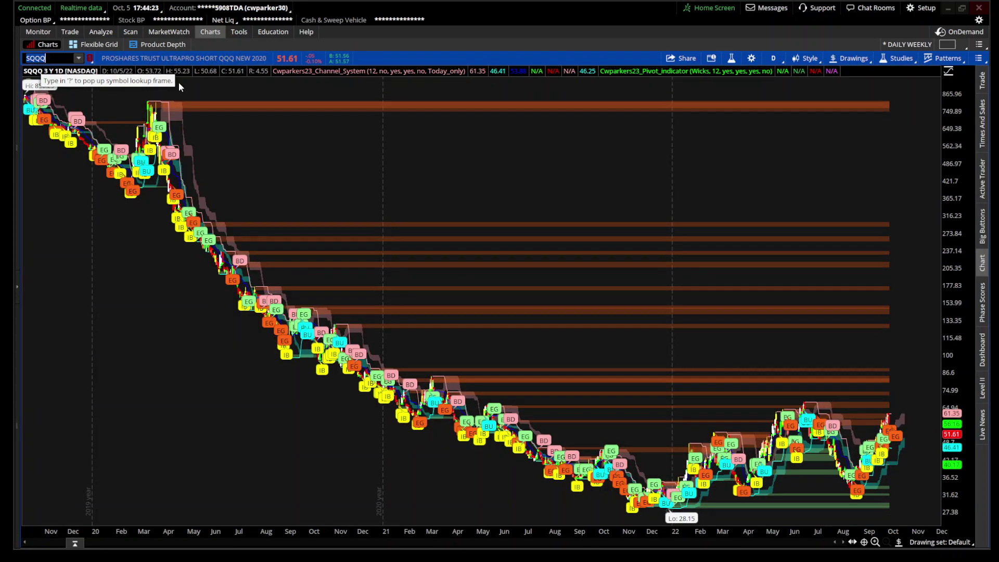
pyautogui.moveTo(790, 258); pyautogui.dragTo(908, 263)
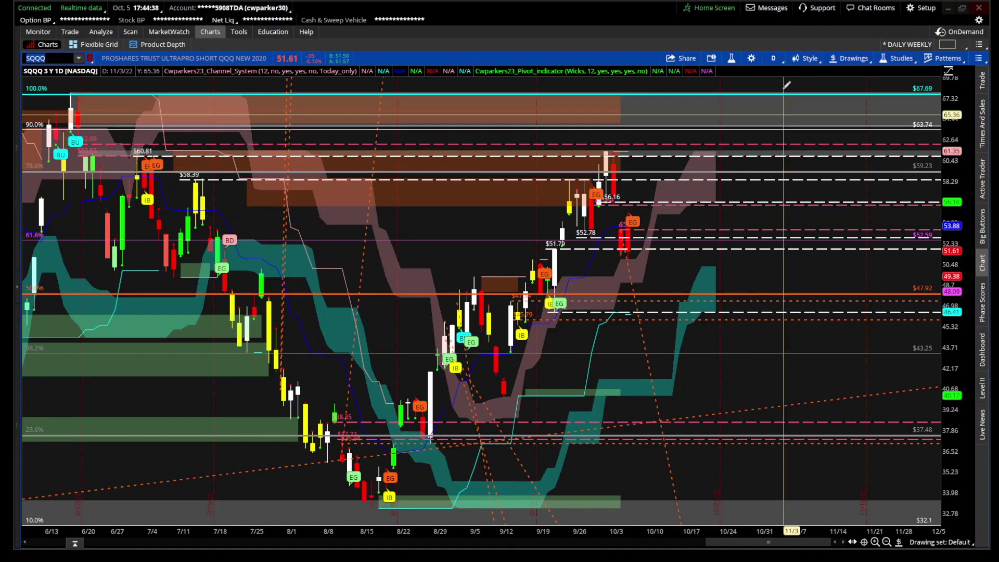
# Clear the whole drawing set from the SQQQ daily chart
pyautogui.click(851, 59)
pyautogui.moveTo(804, 195)
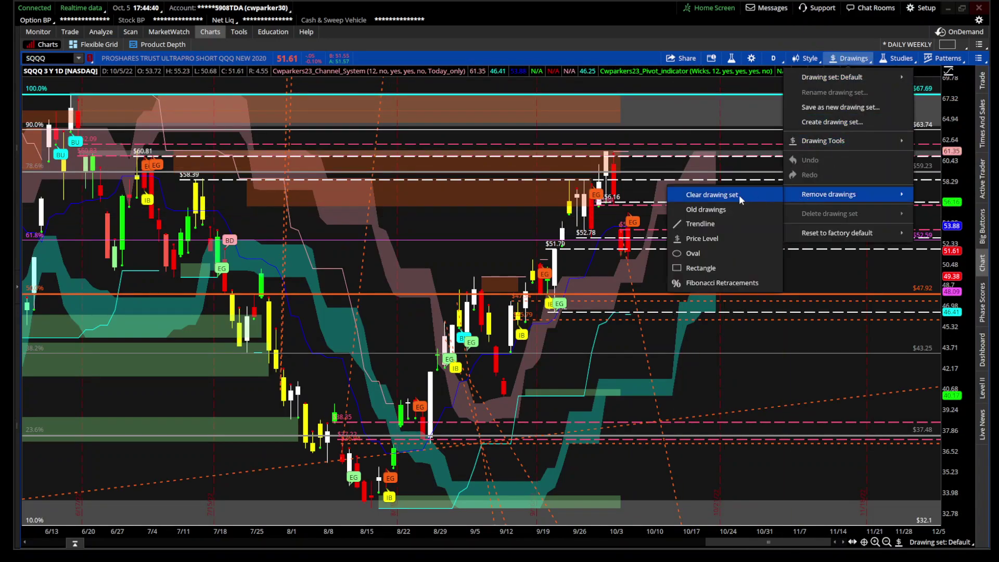
pyautogui.click(687, 194)
pyautogui.click(540, 61)
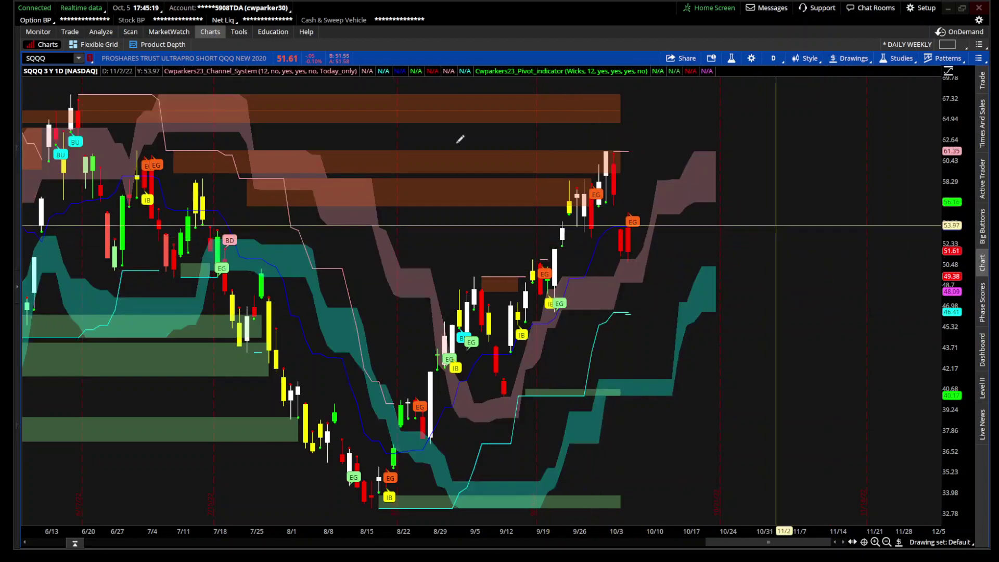
# Load TQQQ on the daily chart in place of SQQQ
pyautogui.click(41, 57)
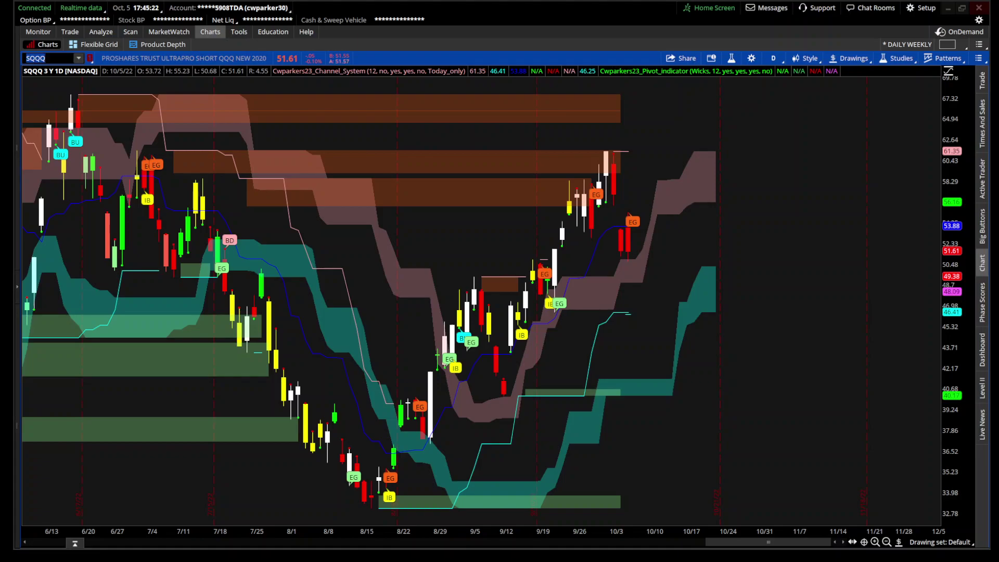
pyautogui.write('TQQQ')
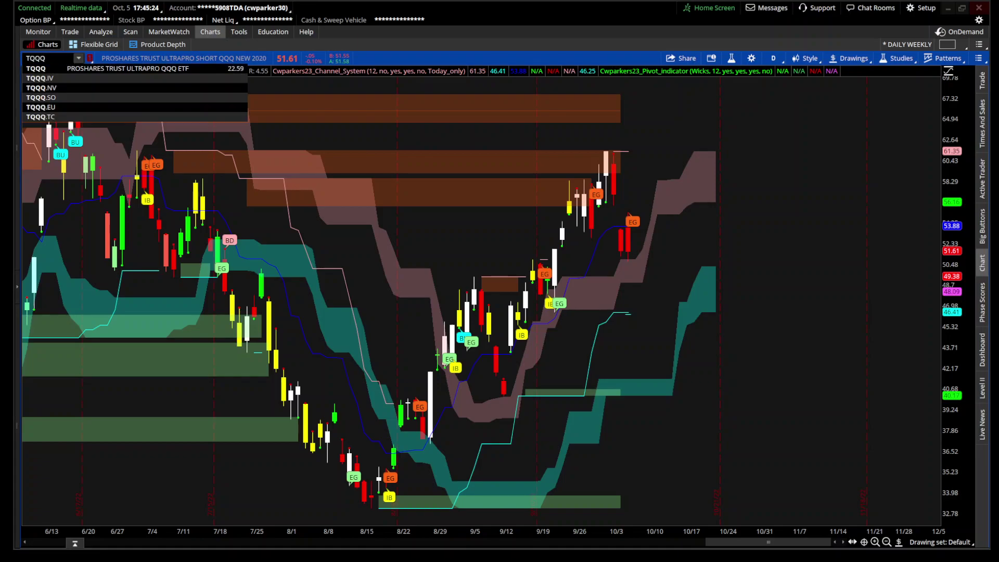
pyautogui.press('Return')
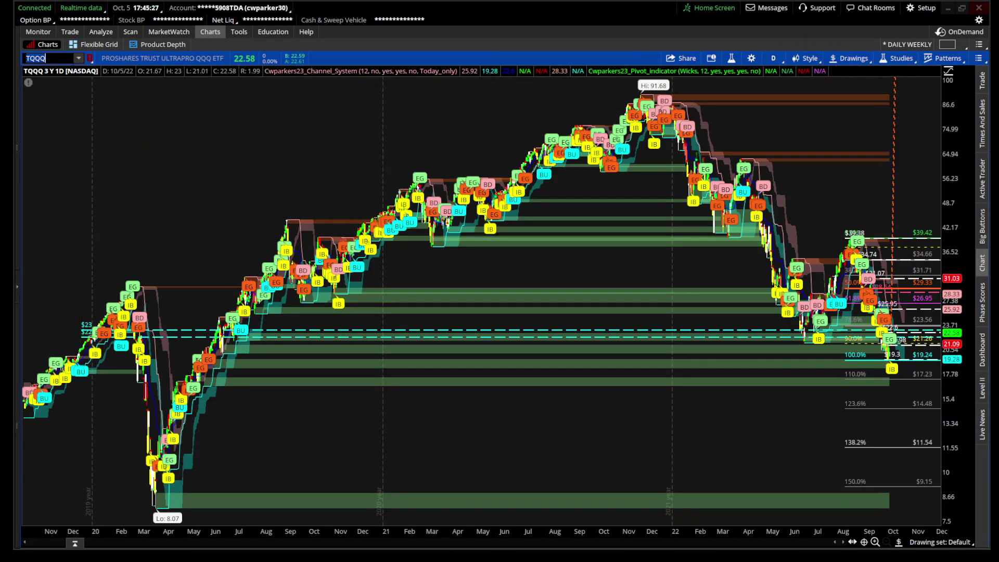
# Return to the SQQQ daily chart, focus on its bars since March, and try to undo the clearing of its drawings
pyautogui.write('SQQQ')
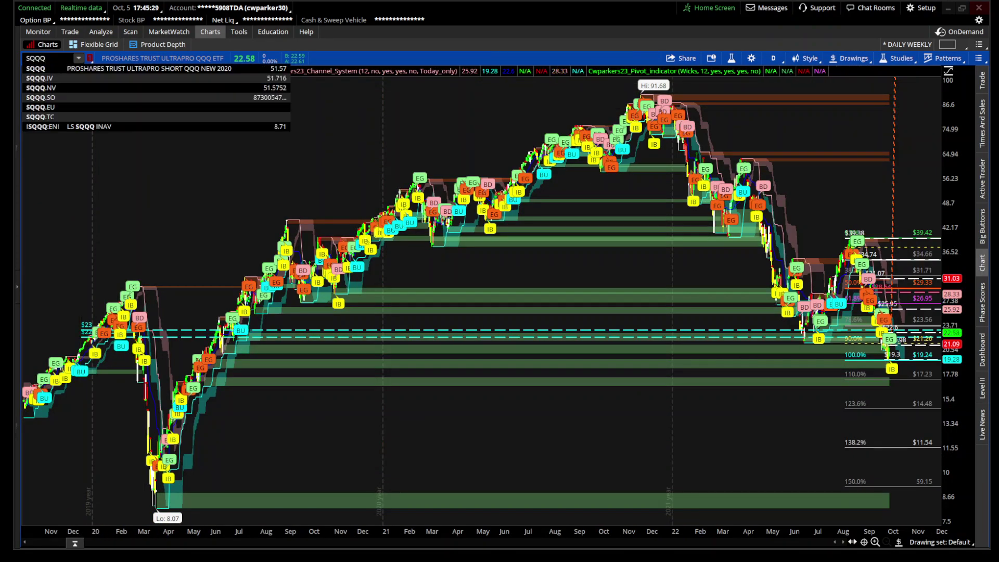
pyautogui.press('Return')
pyautogui.moveTo(712, 225); pyautogui.dragTo(894, 225)
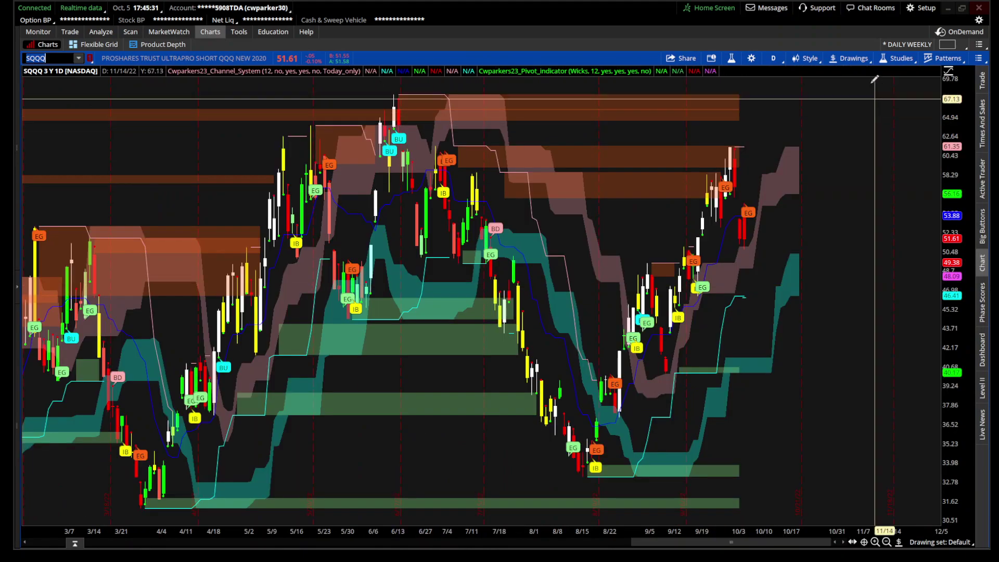
pyautogui.click(852, 58)
pyautogui.moveTo(807, 142)
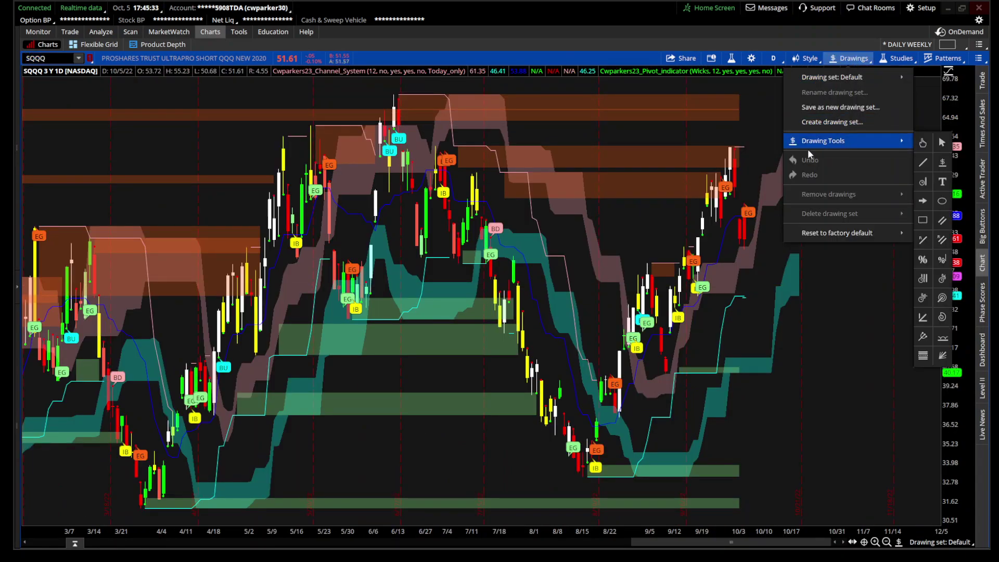
pyautogui.click(611, 47)
# Load the TQQQ daily chart and focus on the bars from mid-July to October
pyautogui.click(52, 58)
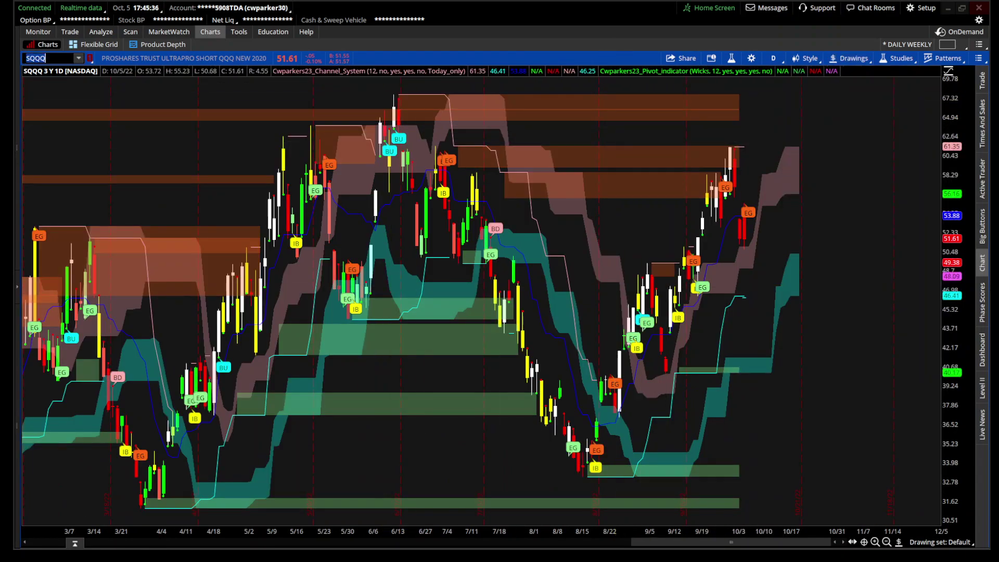
pyautogui.write('TQQQ')
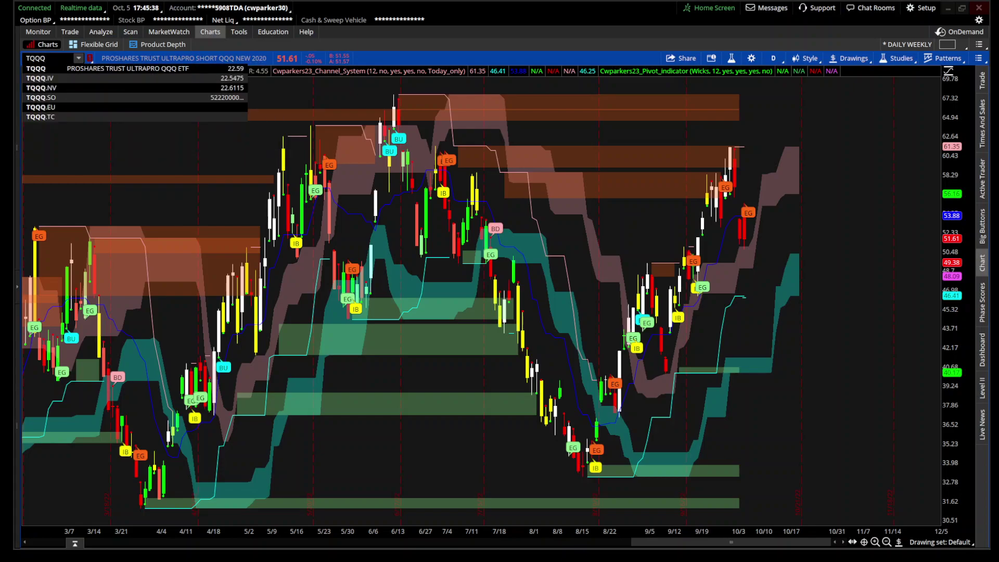
pyautogui.press('Return')
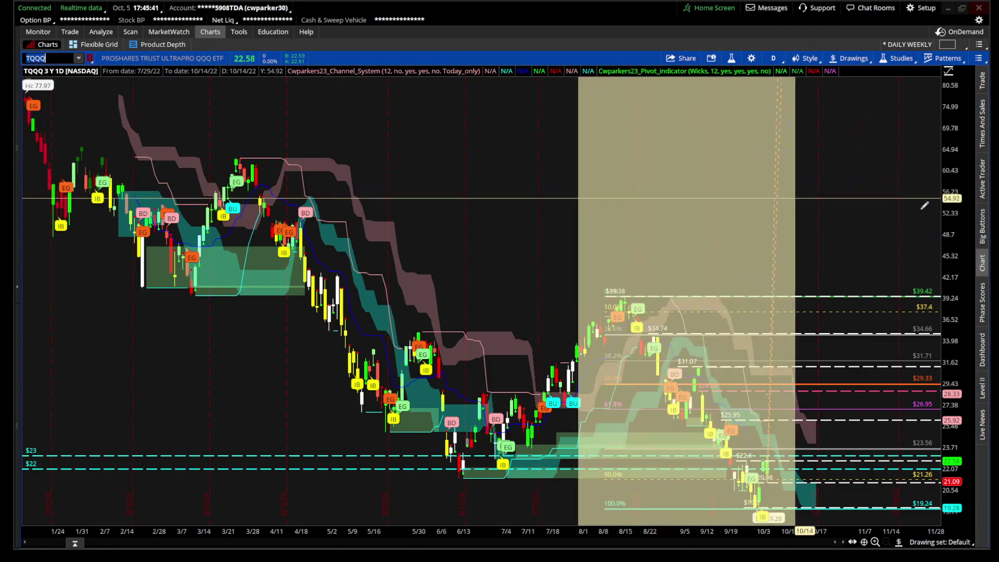
pyautogui.scroll(5, 587, 229)
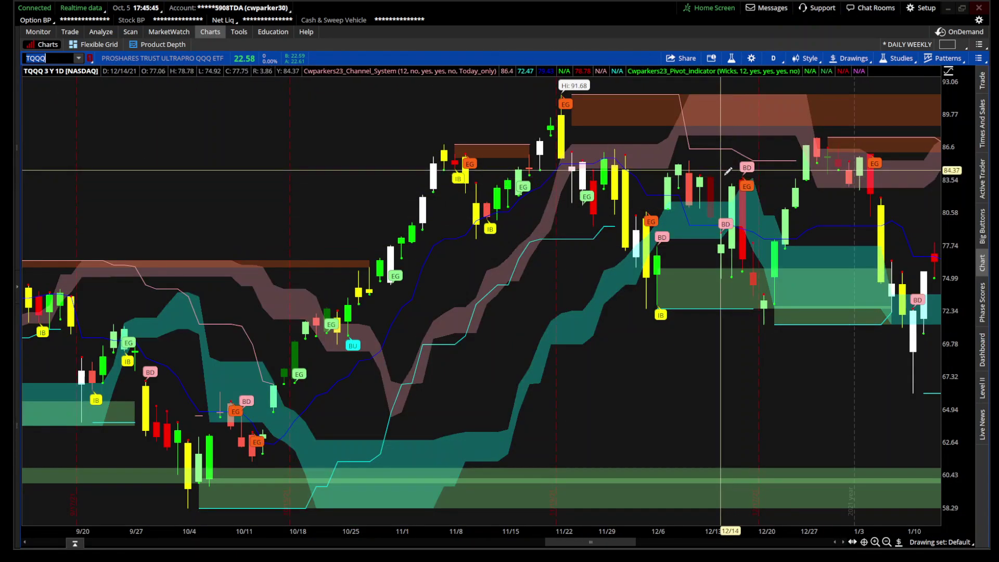
pyautogui.rightClick(732, 175)
pyautogui.click(737, 180)
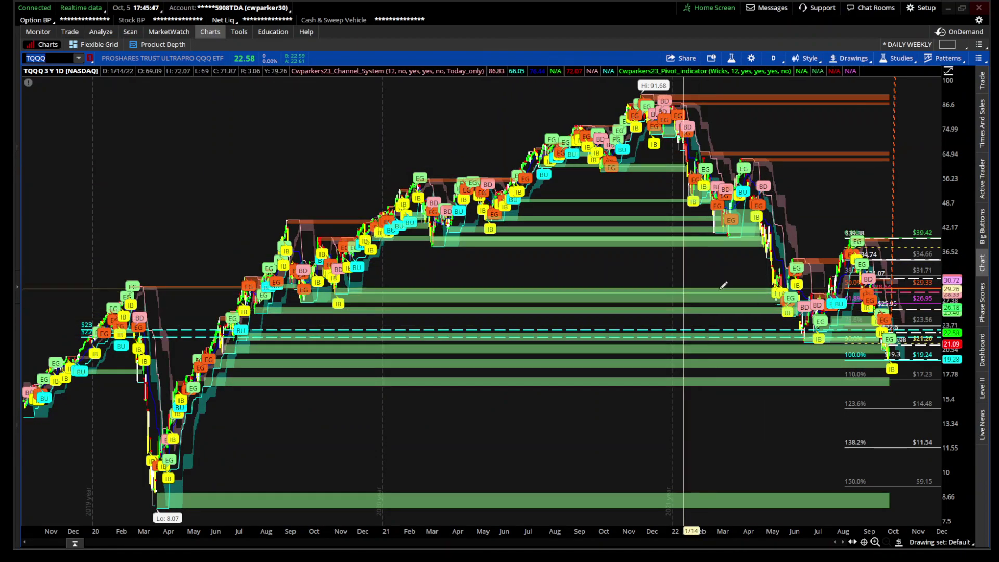
pyautogui.moveTo(687, 286); pyautogui.dragTo(937, 286)
pyautogui.moveTo(529, 251); pyautogui.dragTo(937, 252)
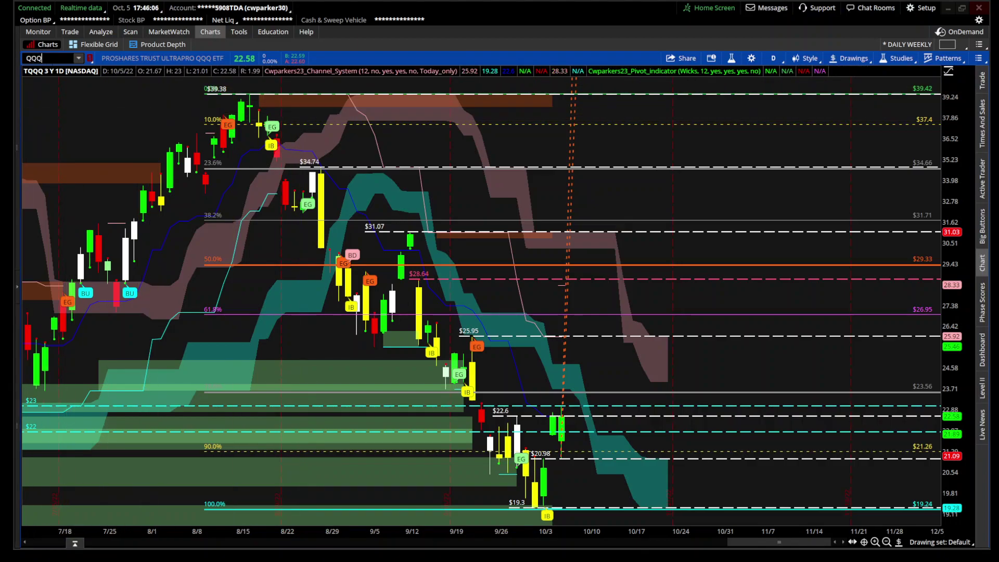
# Load QQQ on the daily chart and focus on the bars from late June to October
pyautogui.press('Return')
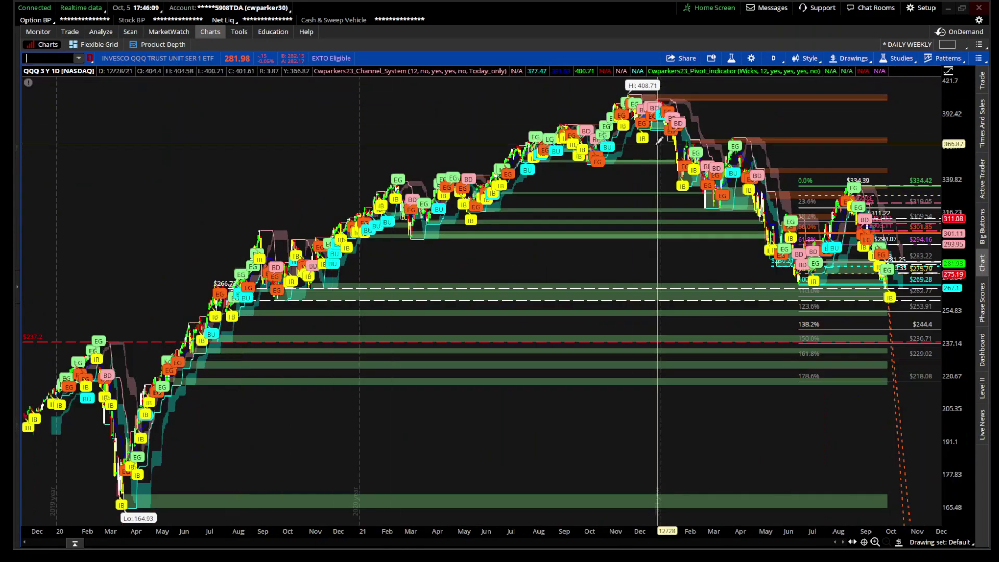
pyautogui.scroll(5, 762, 281)
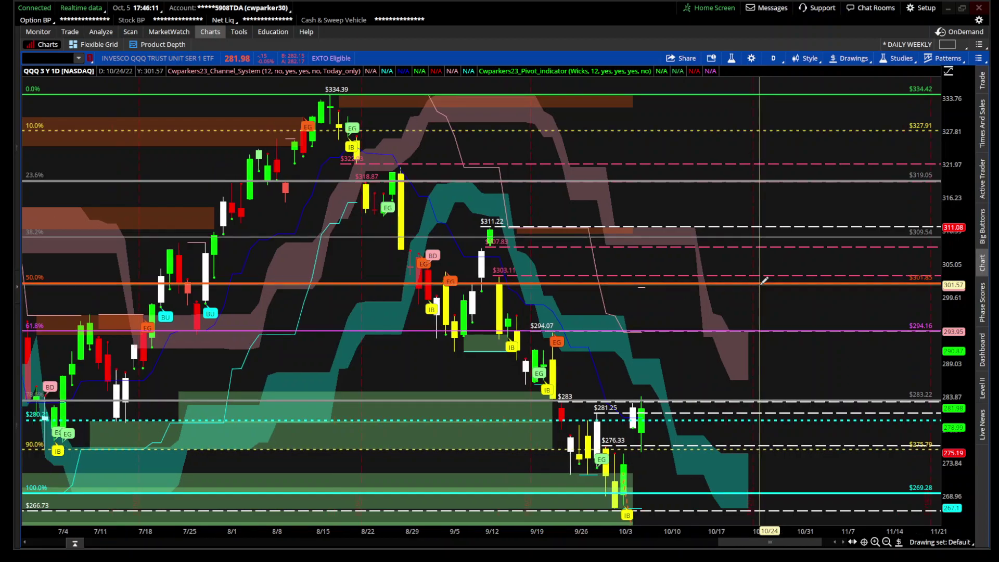
pyautogui.scroll(3, 762, 281)
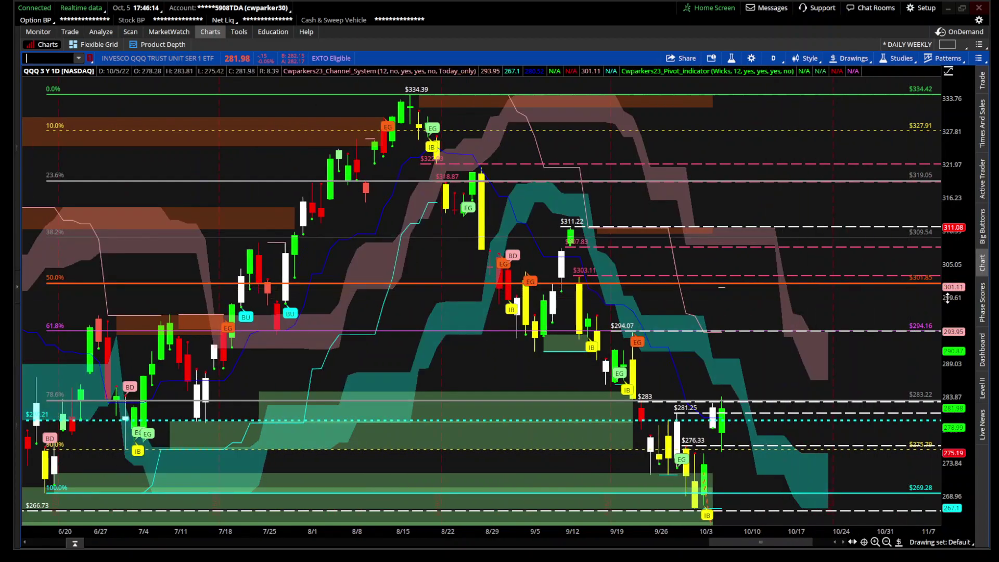